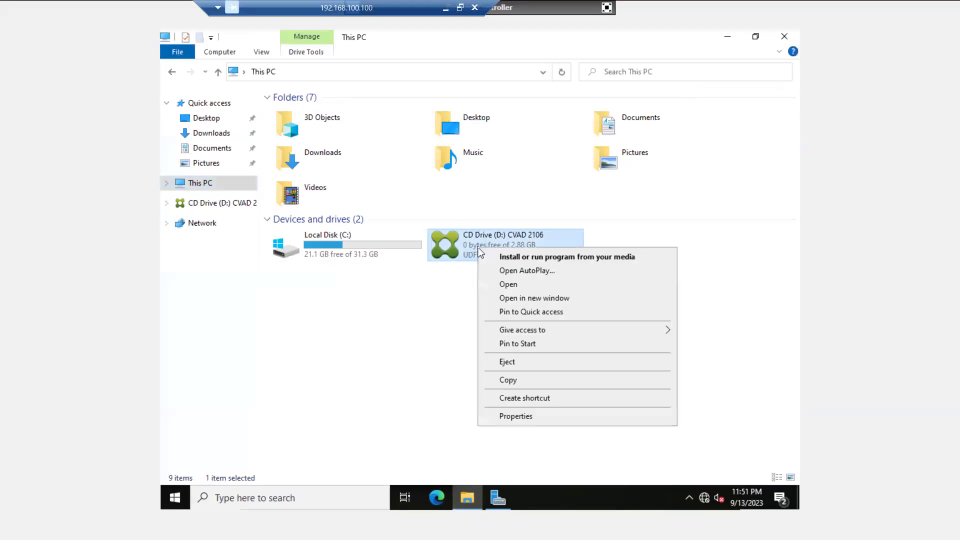
{"action": "left_click", "coordinate": [522, 258]}
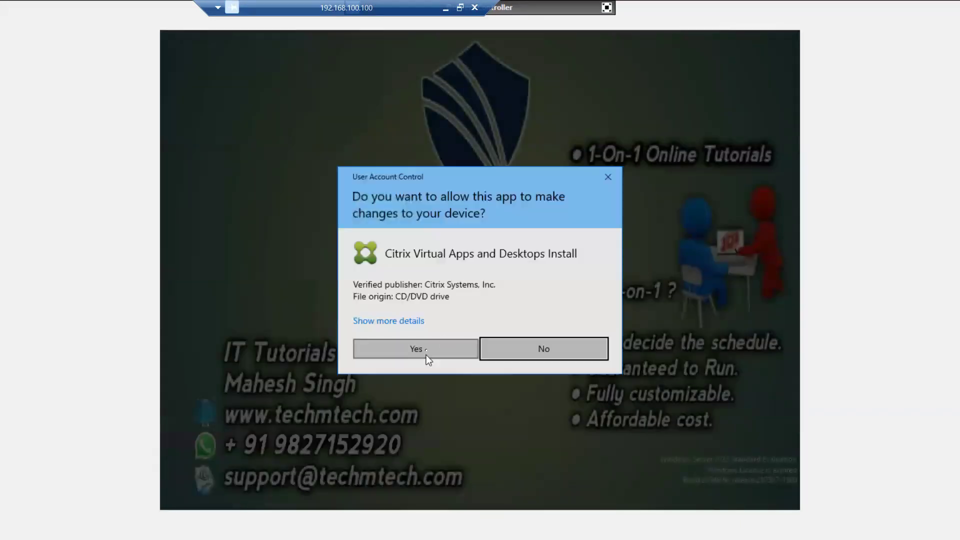
{"action": "left_click", "coordinate": [426, 349]}
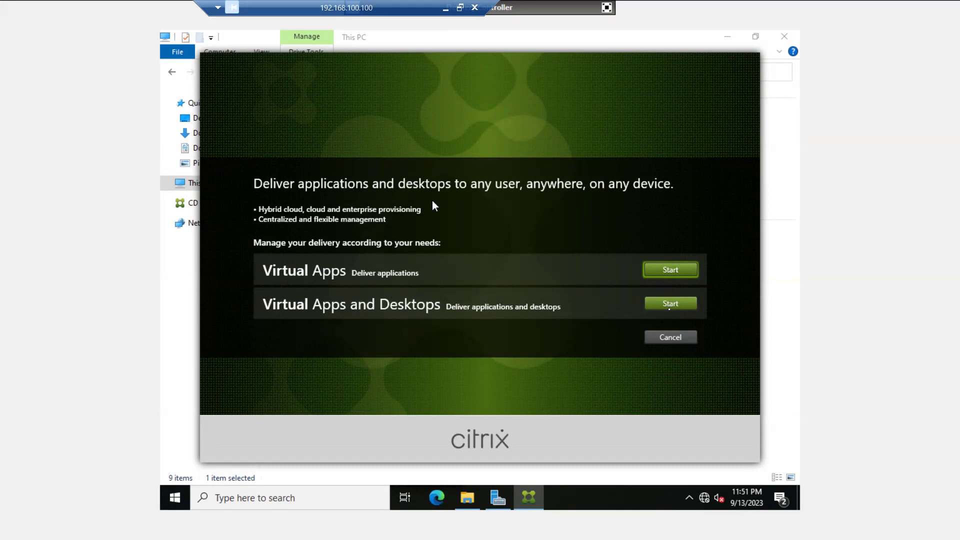
{"action": "left_click", "coordinate": [671, 304]}
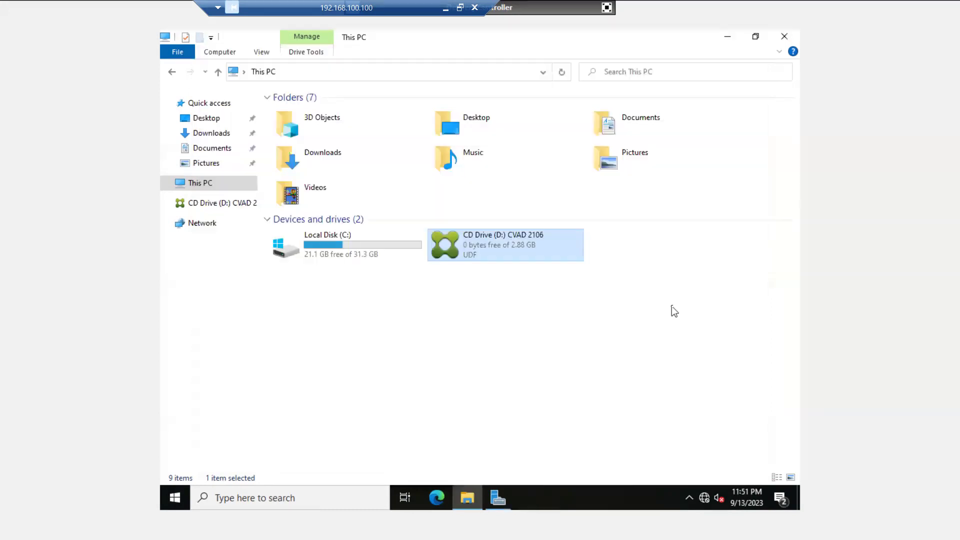
{"action": "left_click", "coordinate": [476, 238]}
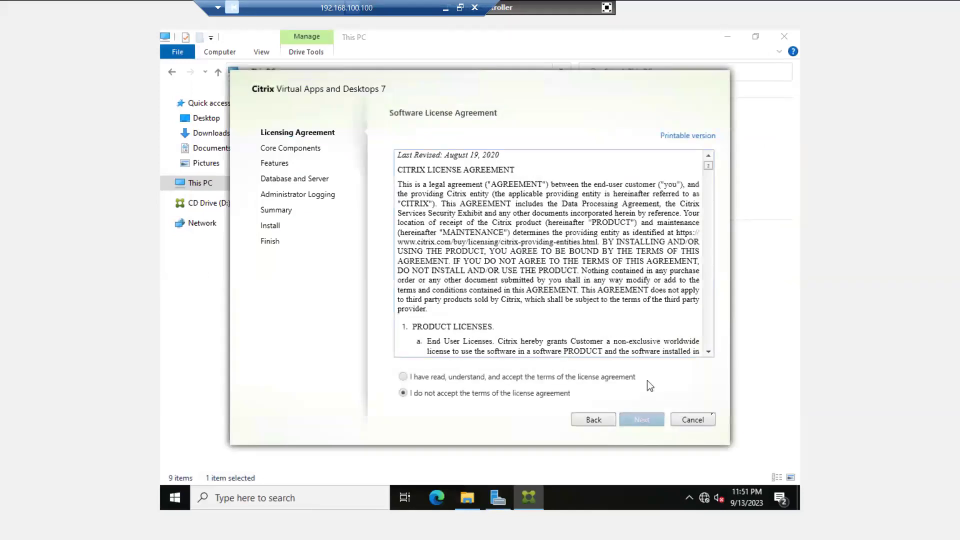
{"action": "left_click", "coordinate": [692, 420]}
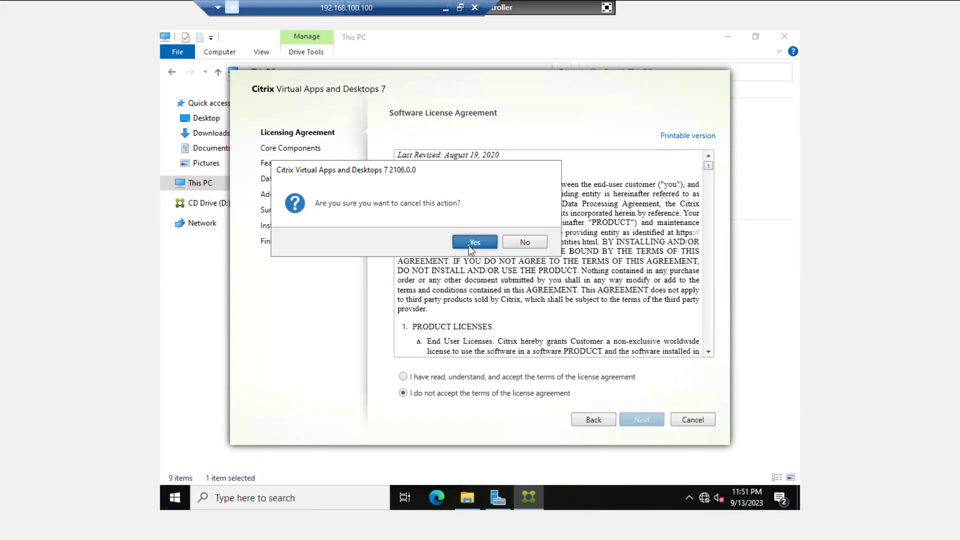
{"action": "left_click", "coordinate": [473, 242]}
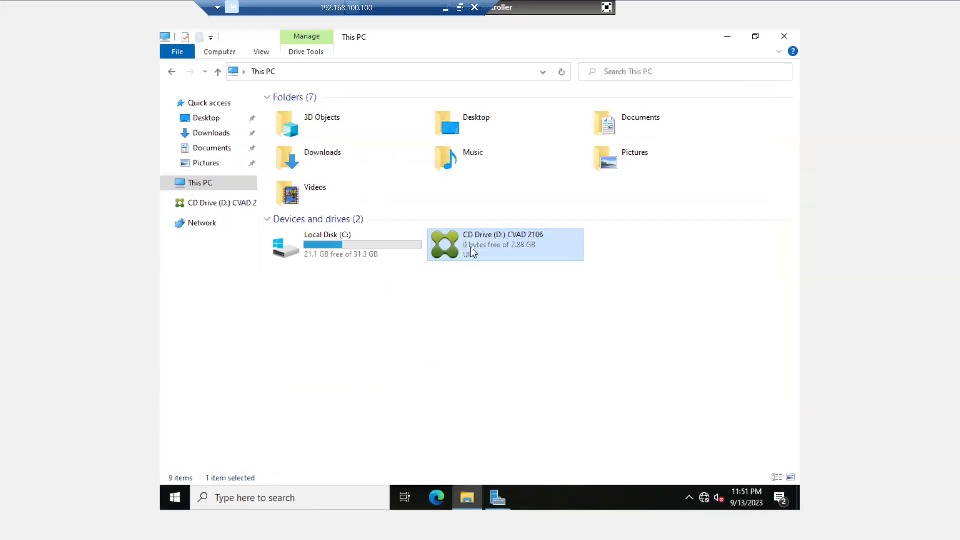
Run the CVAD 2106 media from the CD drive, allow it, and start the Delivery Controller setup for Virtual Apps and Desktops
{"action": "right_click", "coordinate": [472, 251]}
{"action": "left_click", "coordinate": [491, 258]}
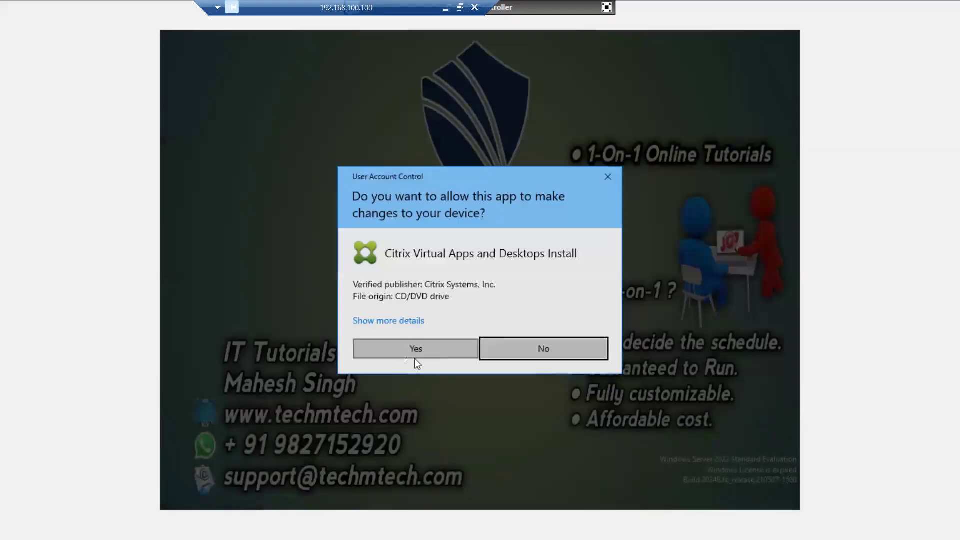
{"action": "left_click", "coordinate": [408, 354]}
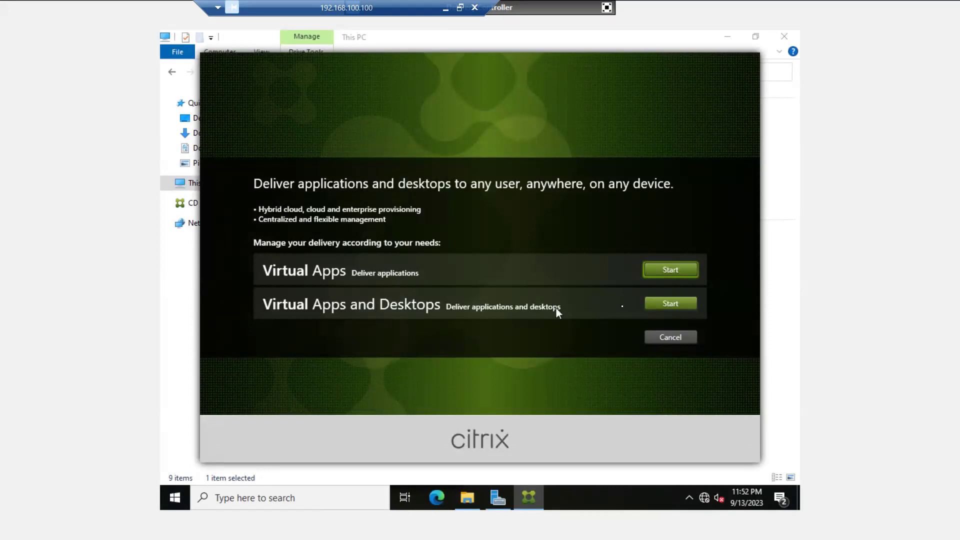
{"action": "left_click", "coordinate": [655, 307]}
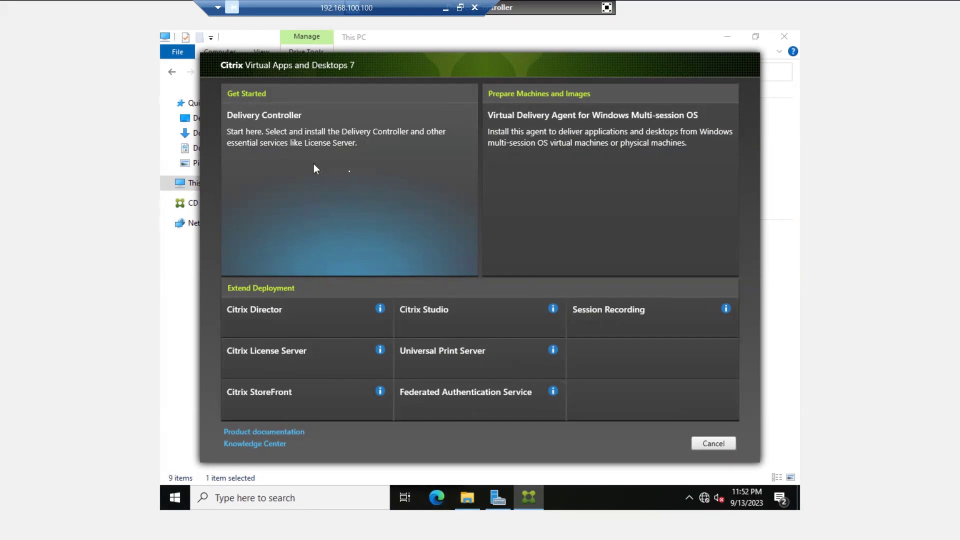
{"action": "left_click", "coordinate": [338, 157]}
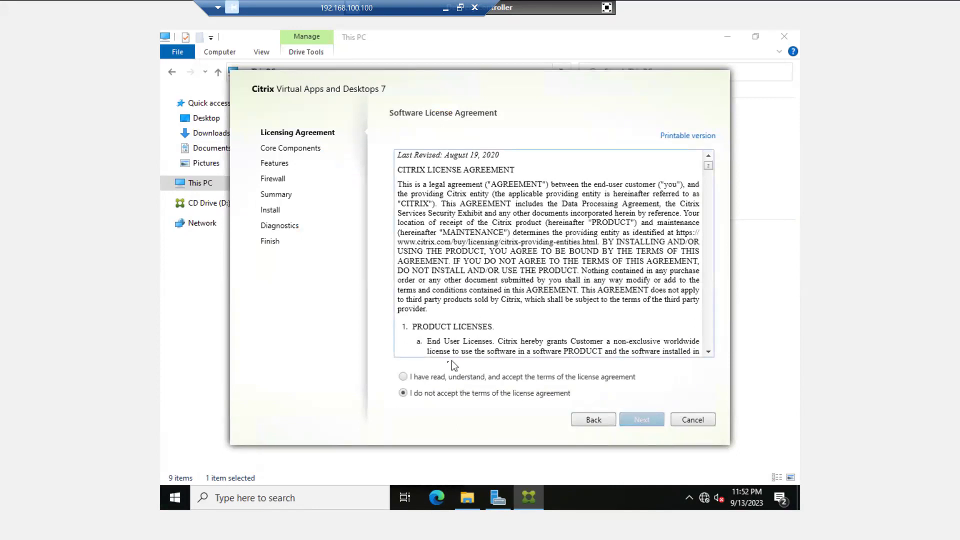
Accept the terms of the Citrix software license agreement and continue to the core components
{"action": "left_click", "coordinate": [436, 378]}
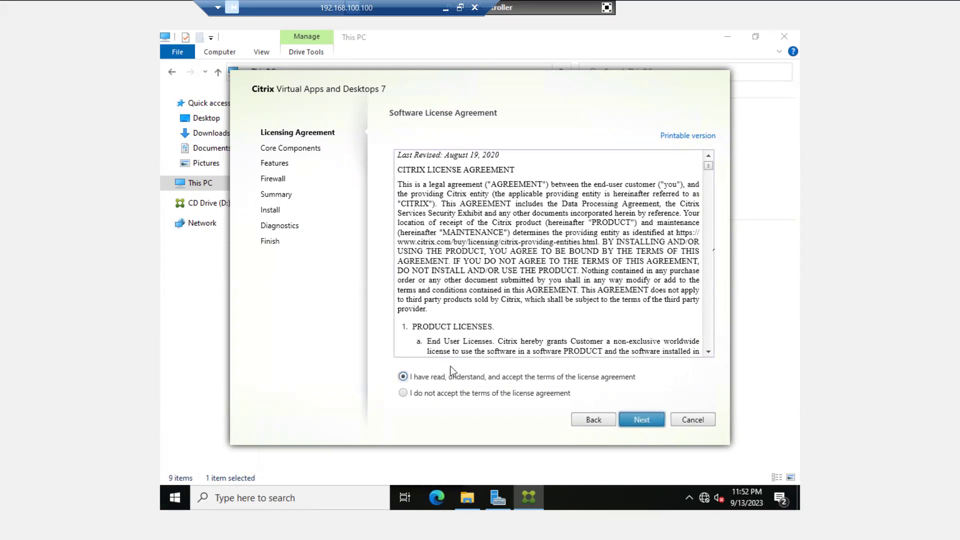
{"action": "scroll", "coordinate": [710, 350], "scroll_direction": "down", "scroll_amount": 2}
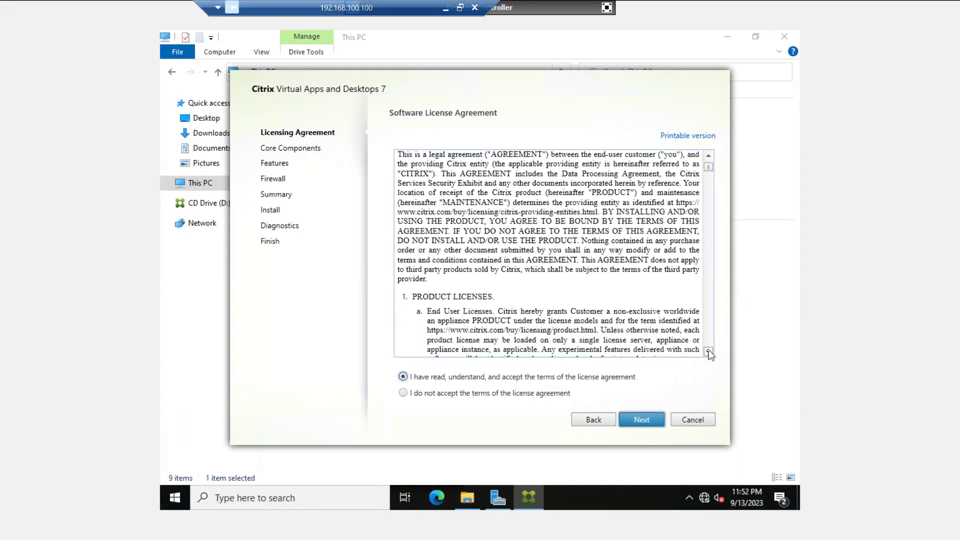
{"action": "left_click", "coordinate": [643, 420]}
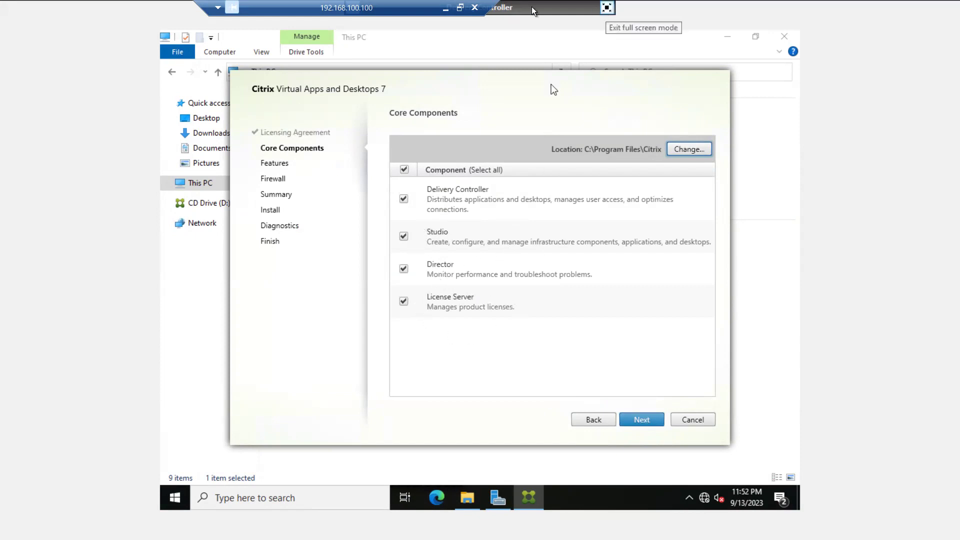
Switch to PowerPoint, review the Working & Key components diagram, and return to the remote installer session
{"action": "left_click", "coordinate": [444, 9]}
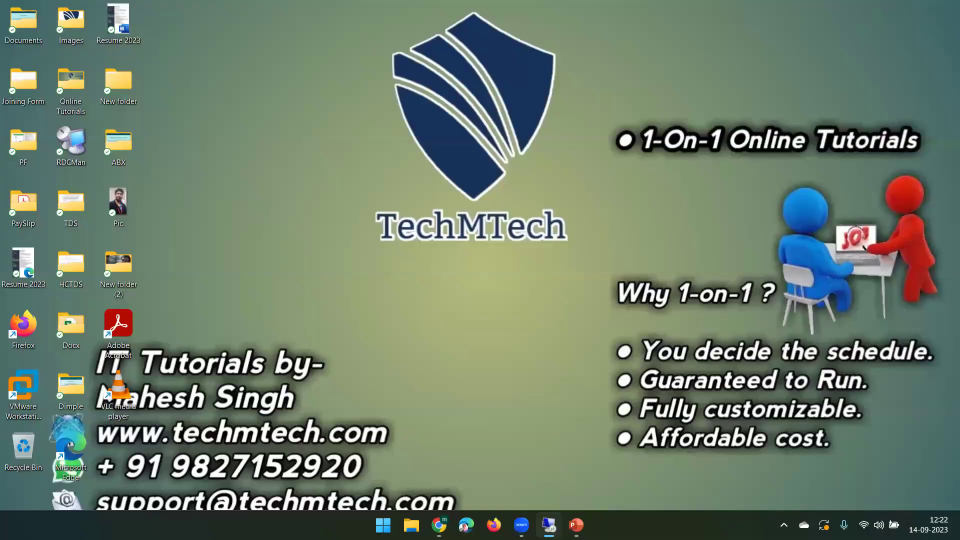
{"action": "left_click", "coordinate": [576, 524]}
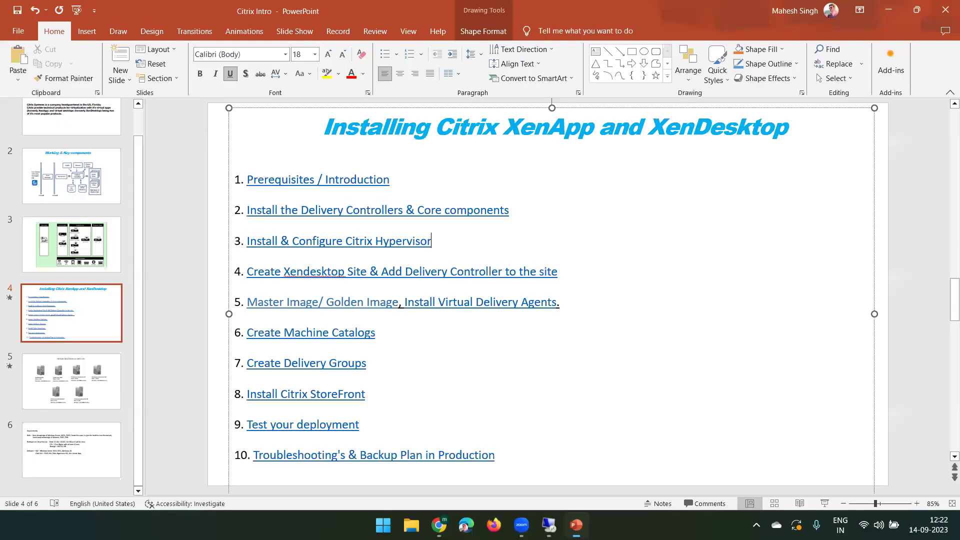
{"action": "left_click", "coordinate": [83, 191]}
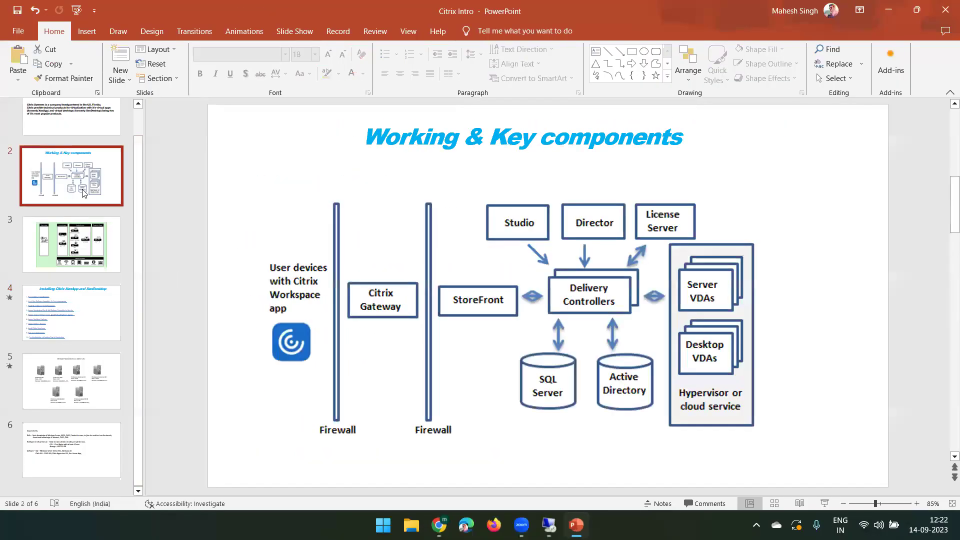
{"action": "left_click", "coordinate": [588, 296]}
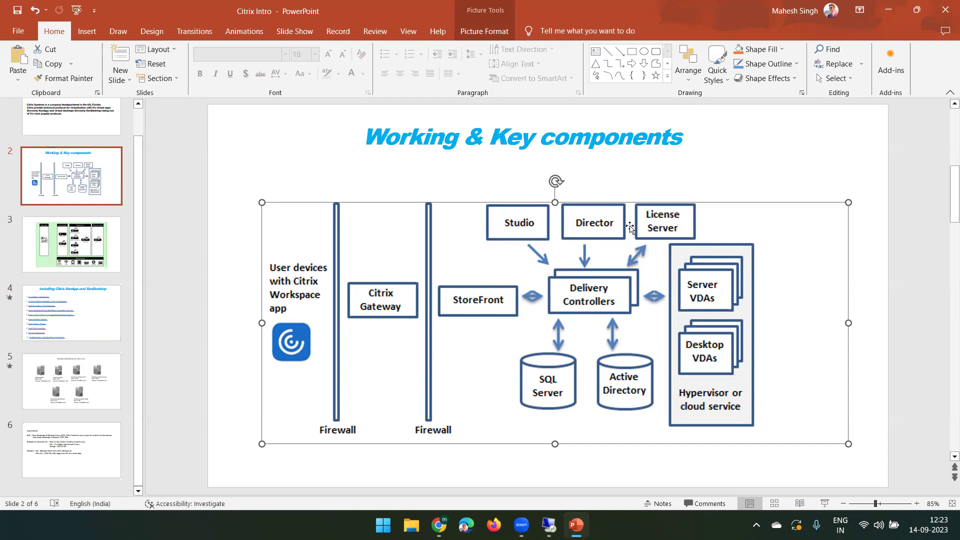
{"action": "left_click", "coordinate": [544, 183]}
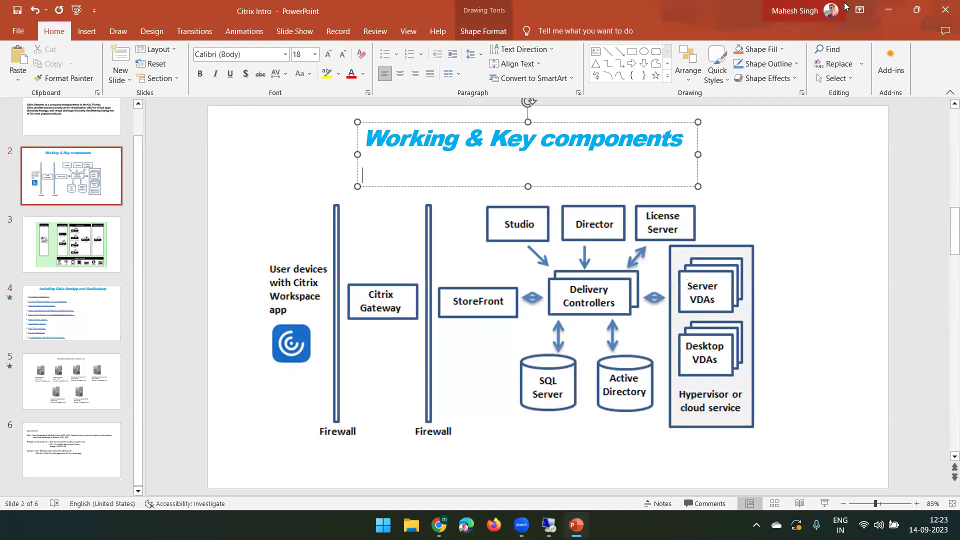
{"action": "left_click", "coordinate": [888, 9]}
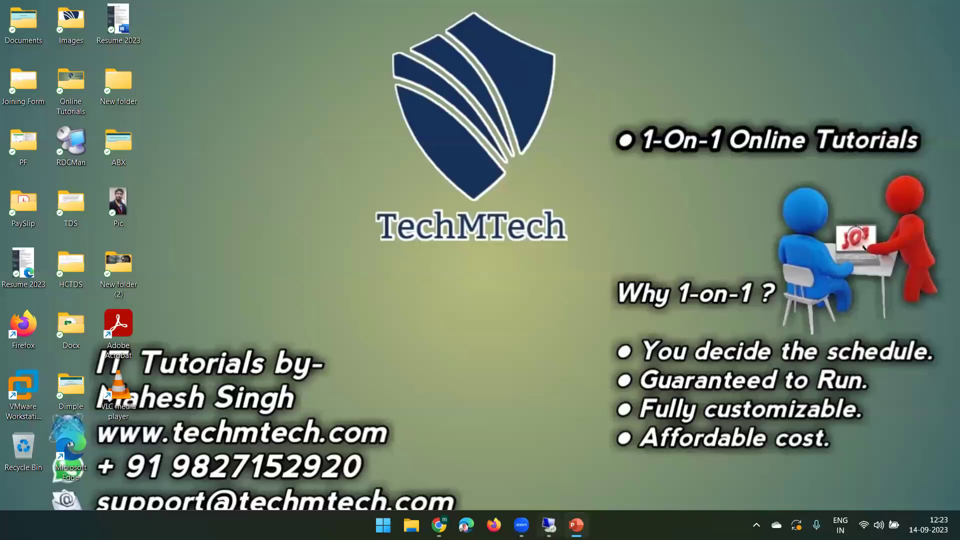
{"action": "left_click", "coordinate": [549, 525]}
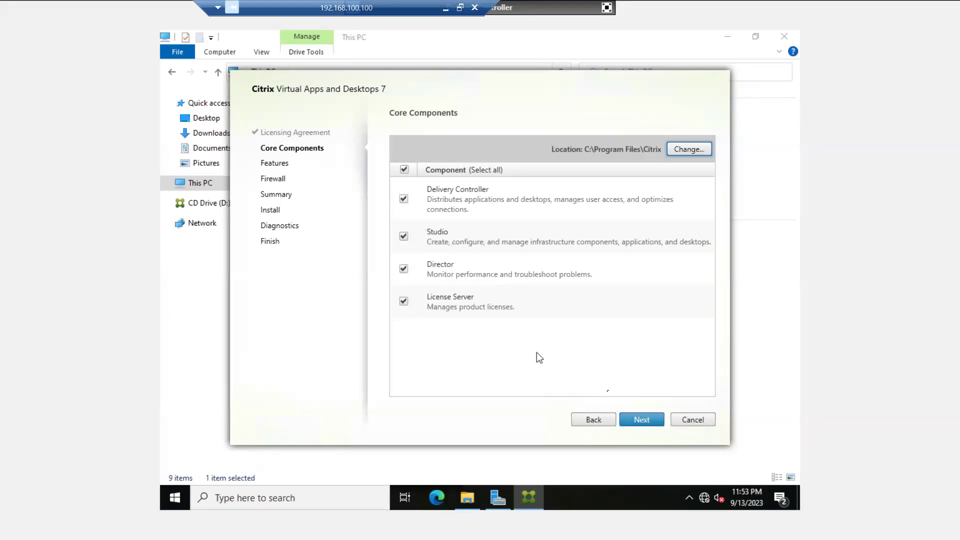
Keep all four core components plus the Microsoft SQL Server 2019 Express CU8 and Windows Remote Assistance features selected for installation
{"action": "left_click", "coordinate": [642, 420]}
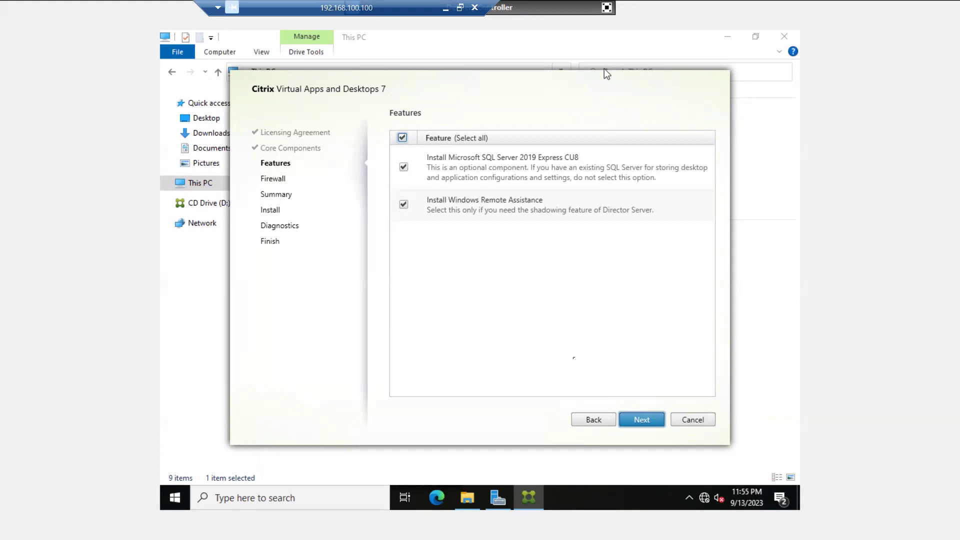
{"action": "left_click", "coordinate": [635, 421]}
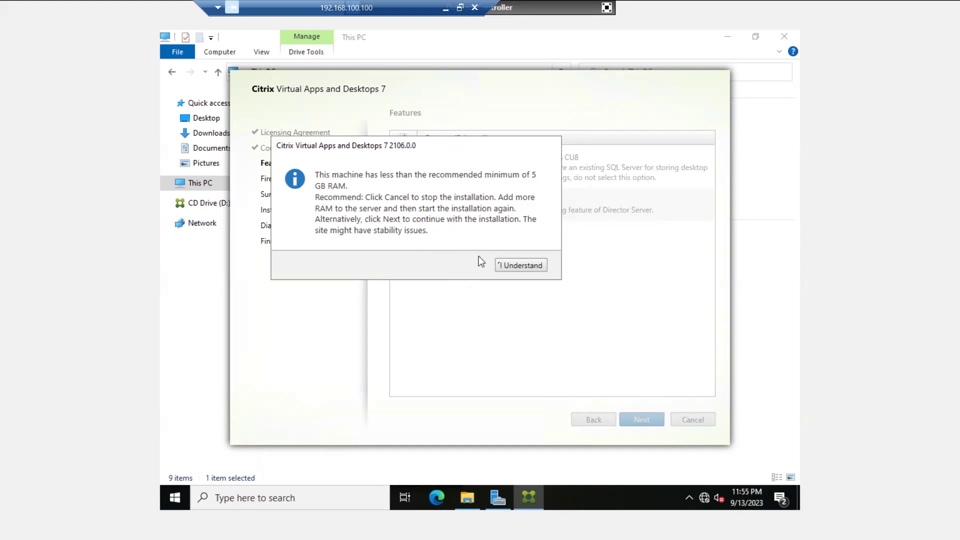
Check the Delivery Controller VM's CPU and memory allocation in XenCenter without changing it, and return to its full-screen console
{"action": "left_click", "coordinate": [607, 8]}
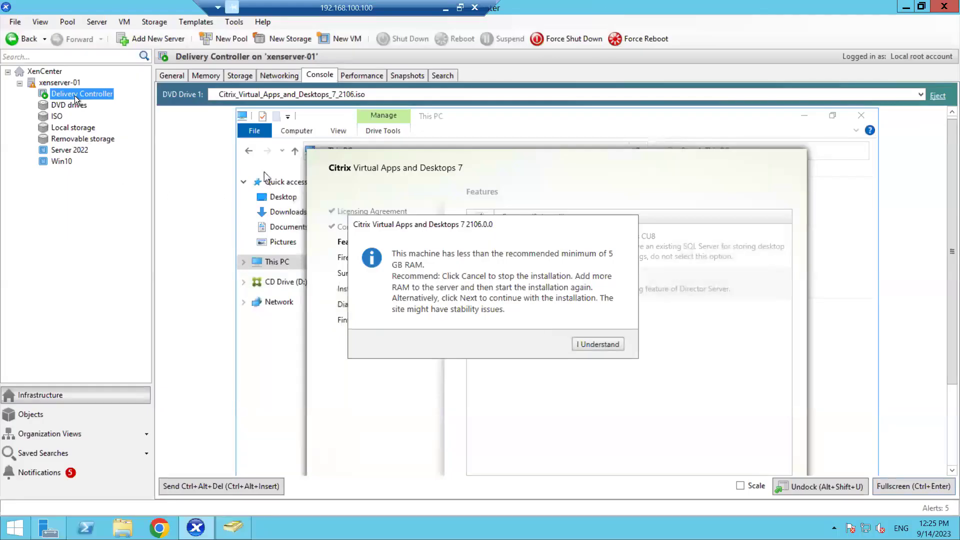
{"action": "right_click", "coordinate": [75, 95]}
{"action": "left_click", "coordinate": [114, 180]}
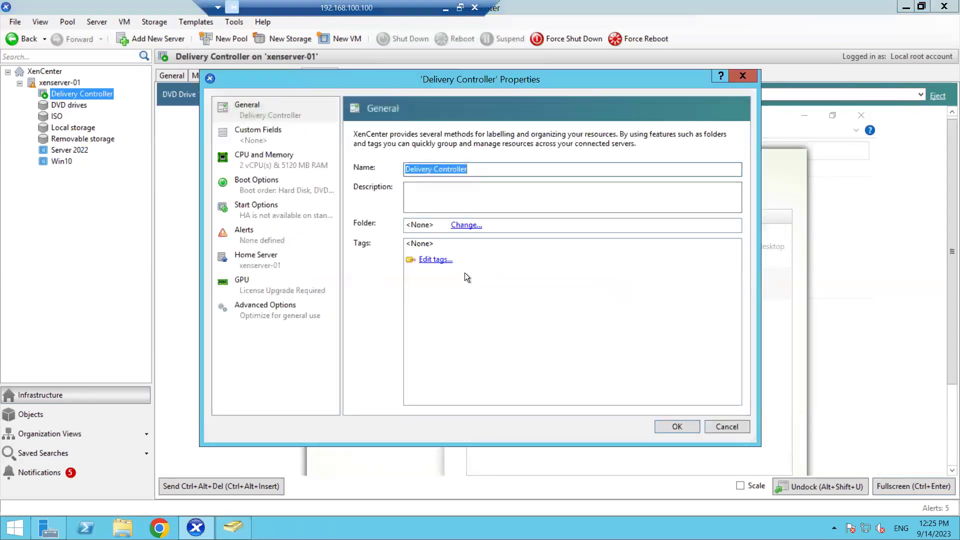
{"action": "left_click", "coordinate": [256, 158]}
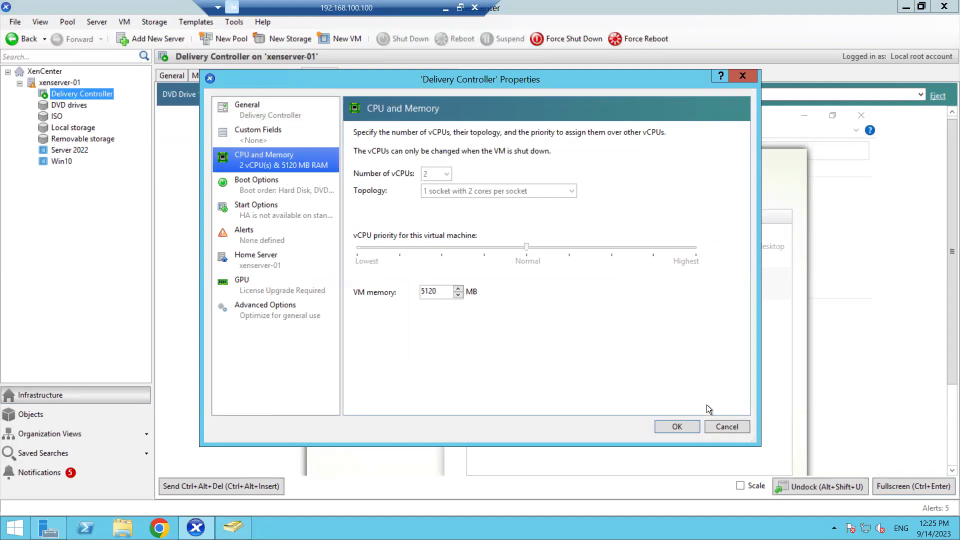
{"action": "left_click", "coordinate": [728, 426]}
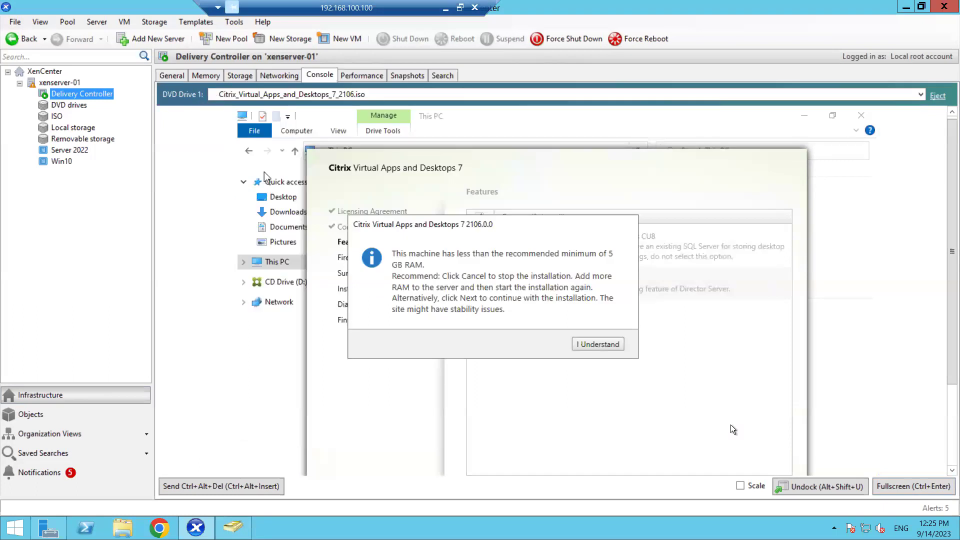
{"action": "left_click", "coordinate": [897, 486]}
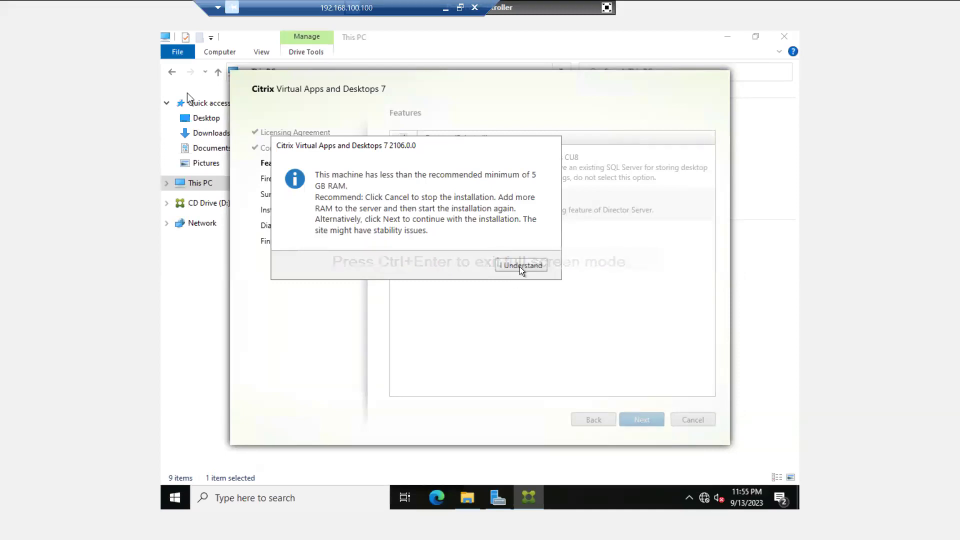
Continue with the current RAM and automatic firewall rules, review the summary through the TCP ports, and start the installation
{"action": "left_click", "coordinate": [516, 265]}
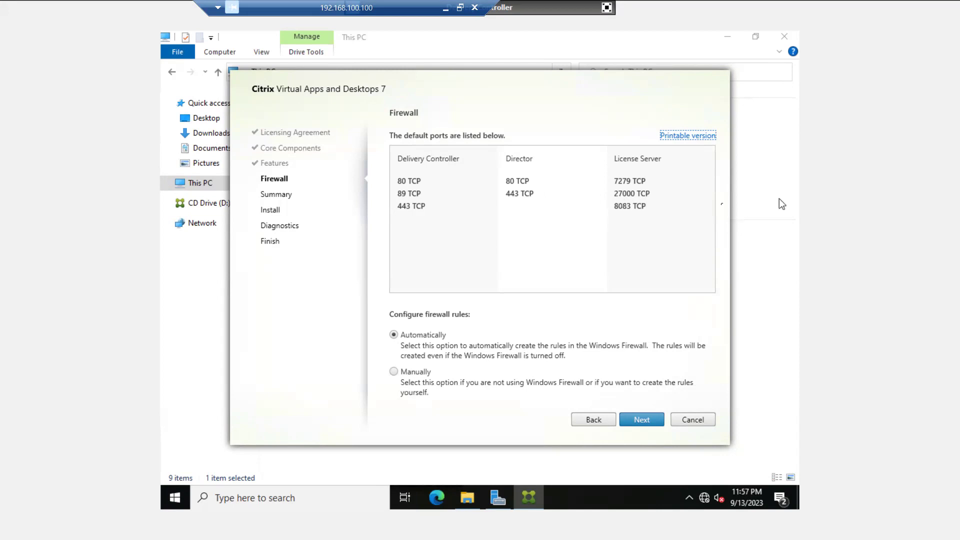
{"action": "left_click", "coordinate": [640, 420]}
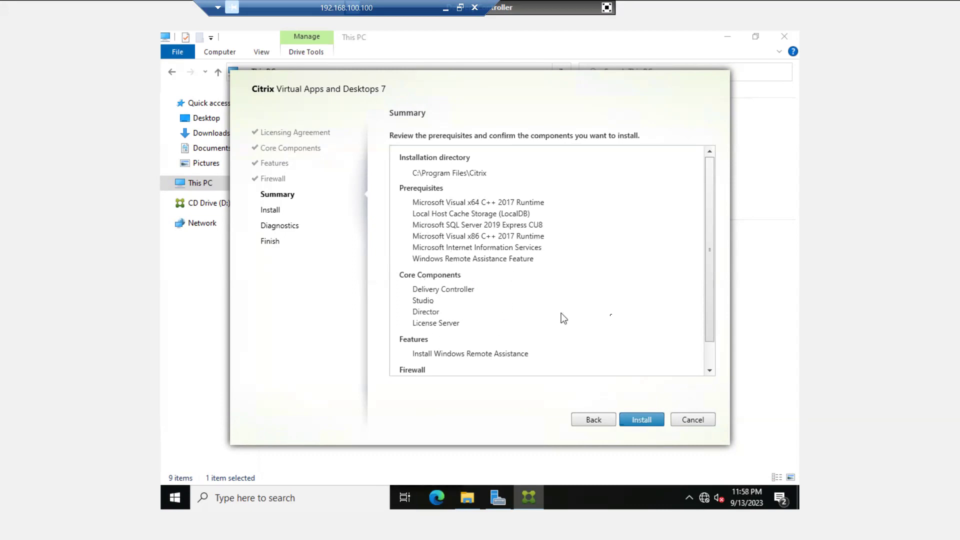
{"action": "left_click", "coordinate": [710, 371]}
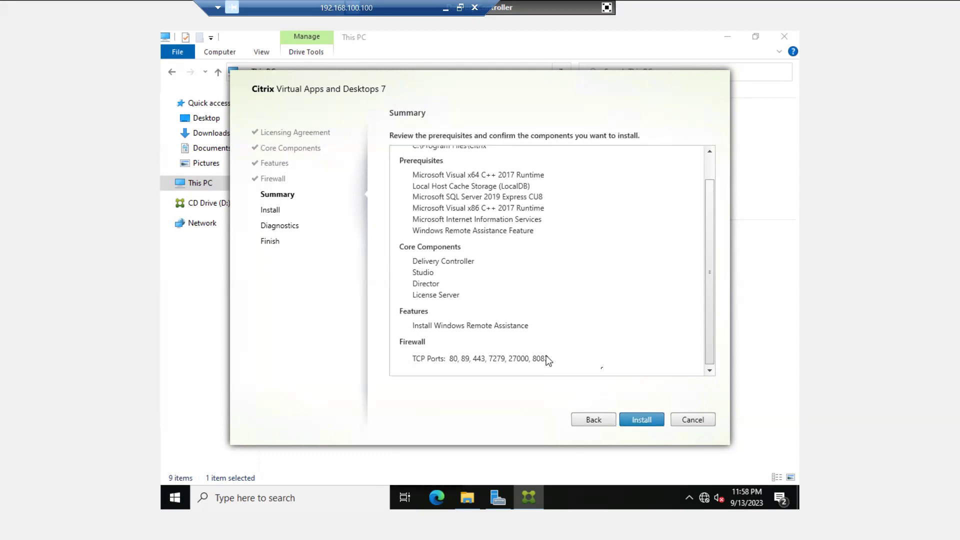
{"action": "left_click", "coordinate": [641, 420]}
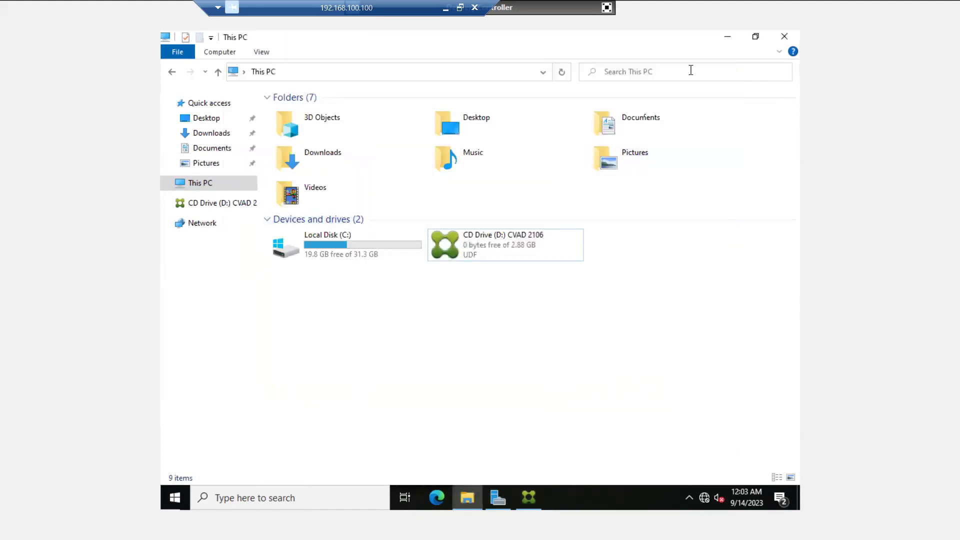
Bring the Citrix installer window back to the front to check the installation progress, and exit the full-screen console
{"action": "left_click", "coordinate": [536, 491]}
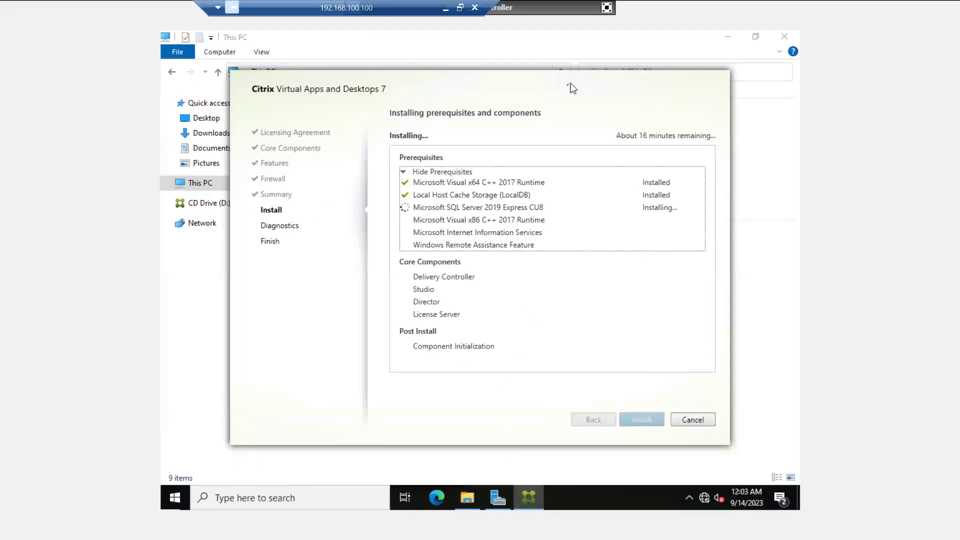
{"action": "left_click", "coordinate": [606, 7]}
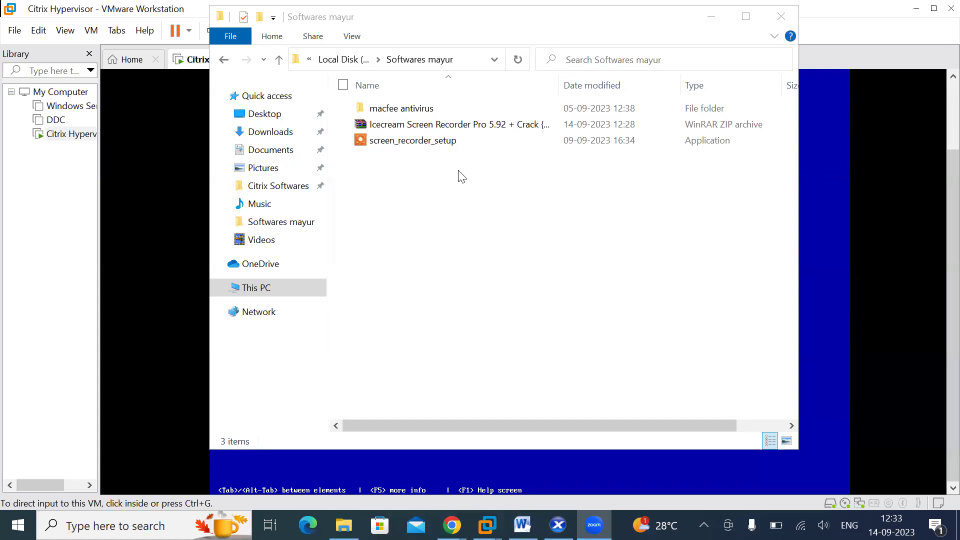
Bring VMware Workstation to the front and select the Windows Server 2022 virtual machine in its library
{"action": "left_click", "coordinate": [58, 234]}
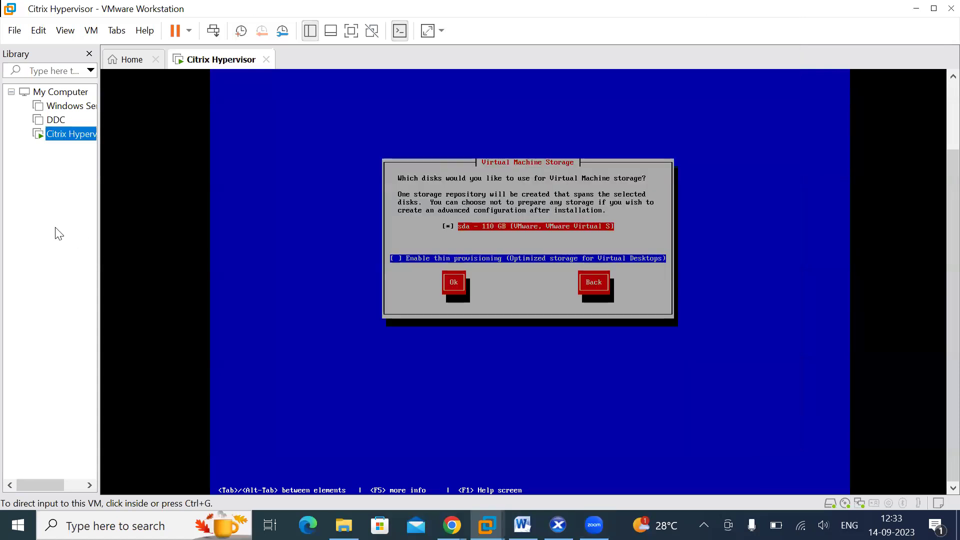
{"action": "left_click", "coordinate": [58, 111]}
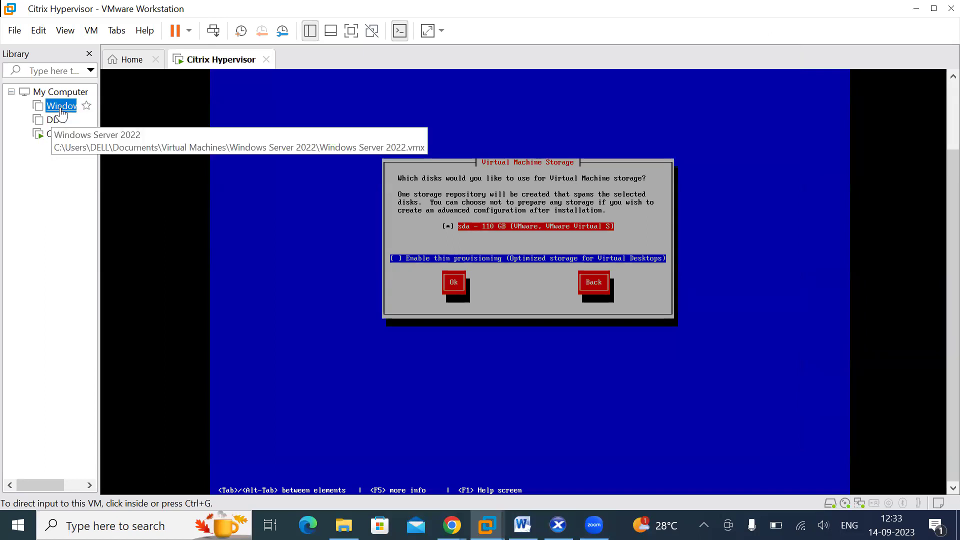
Open the Windows Server 2022 virtual machine and check the host computer's resource usage in Task Manager's performance view
{"action": "double_click", "coordinate": [61, 112]}
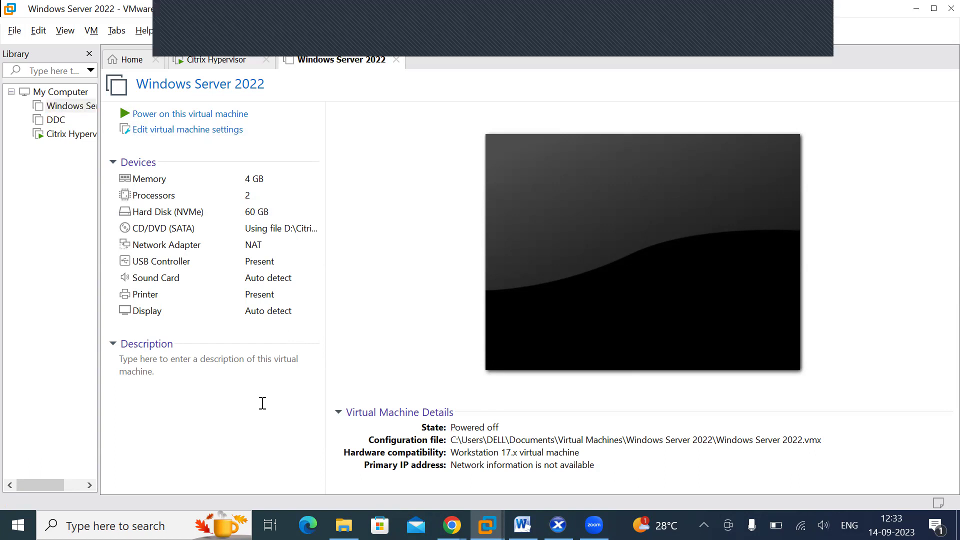
{"action": "key", "text": "ctrl+shift+Escape"}
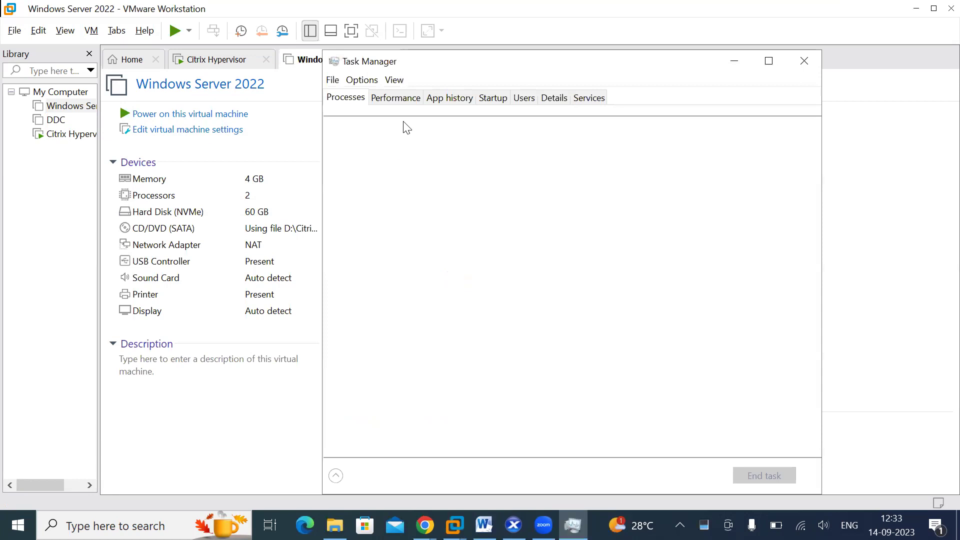
{"action": "left_click", "coordinate": [398, 102]}
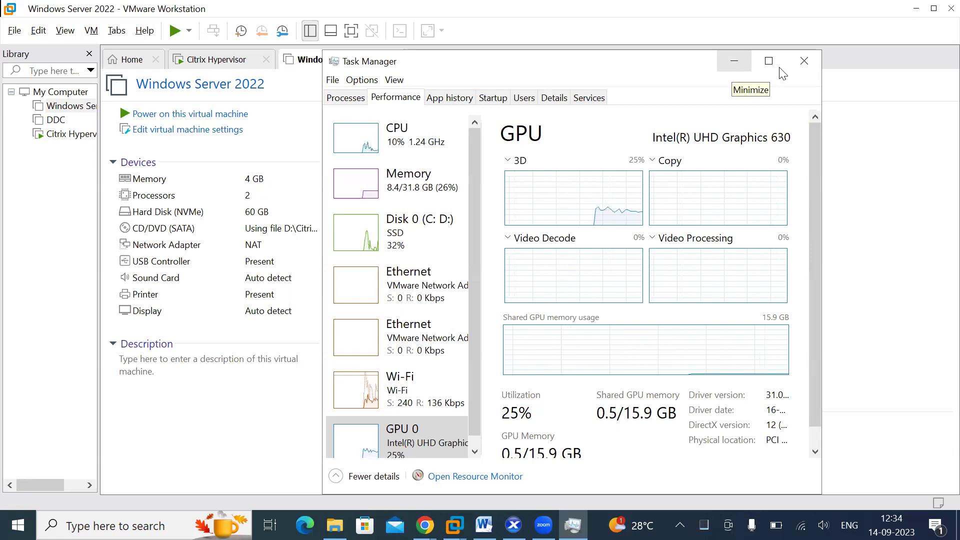
{"action": "left_click", "coordinate": [800, 63]}
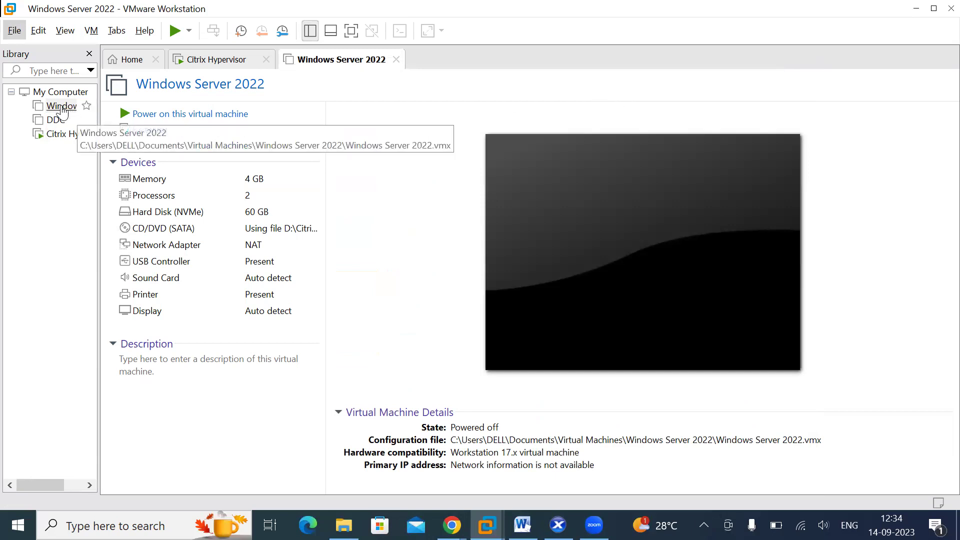
Start up the Windows Server 2022 guest, and power on the DDC virtual machine as well
{"action": "left_click", "coordinate": [62, 107]}
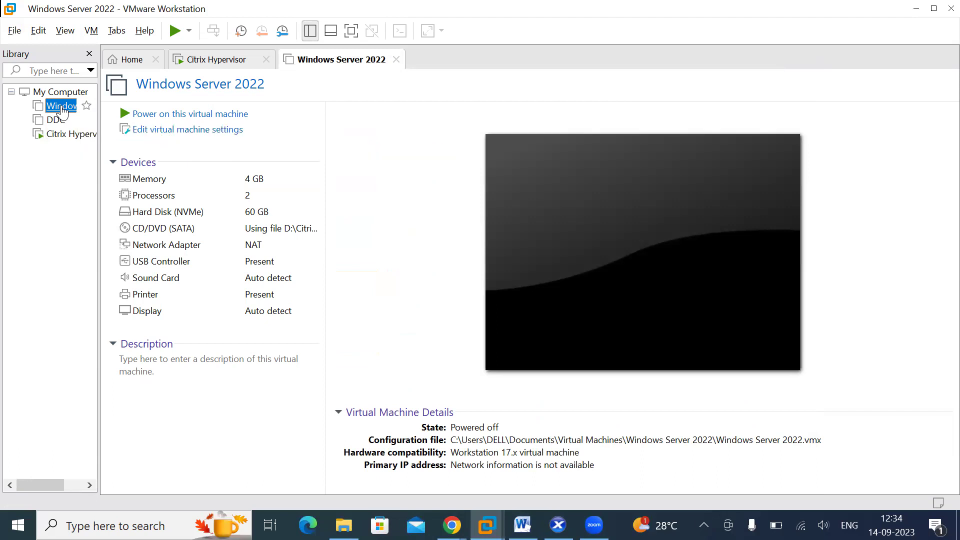
{"action": "right_click", "coordinate": [62, 109]}
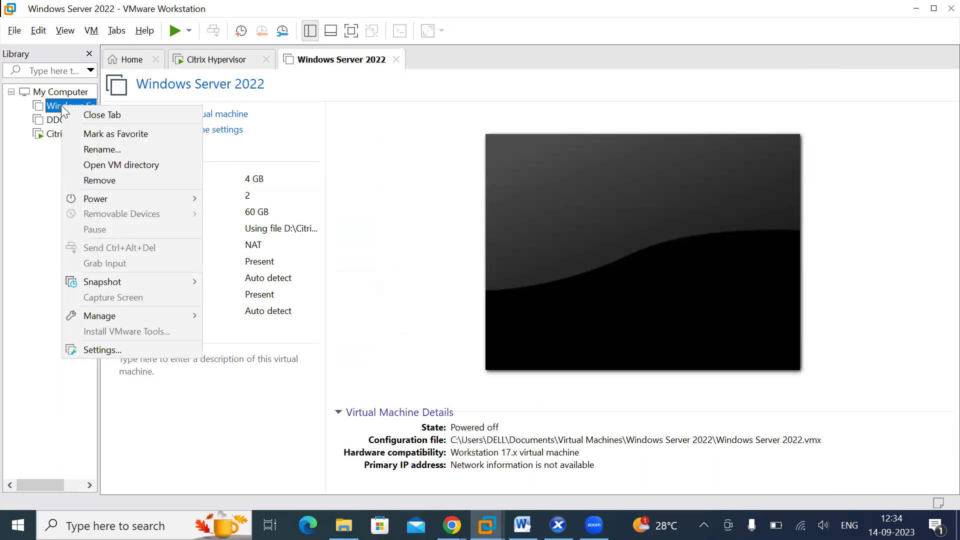
{"action": "left_click", "coordinate": [41, 172]}
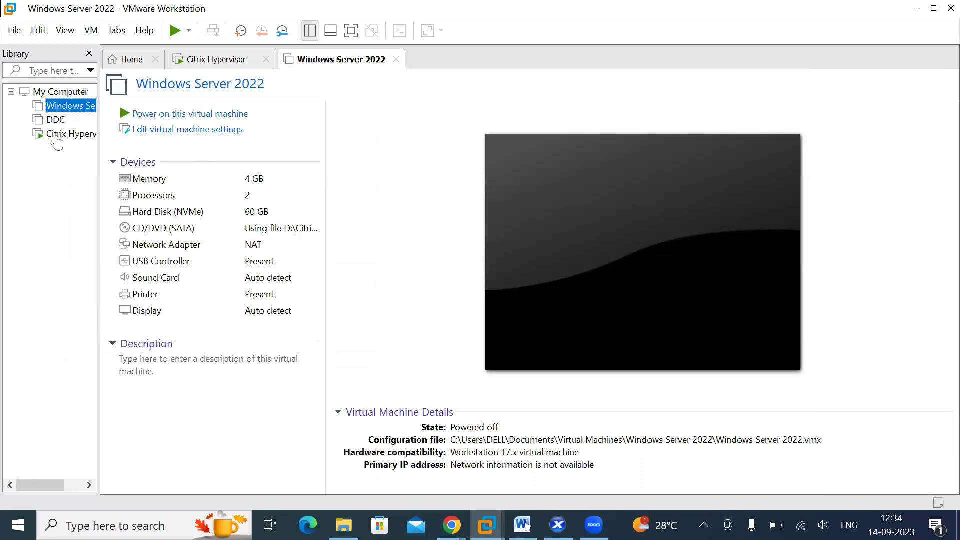
{"action": "right_click", "coordinate": [63, 109]}
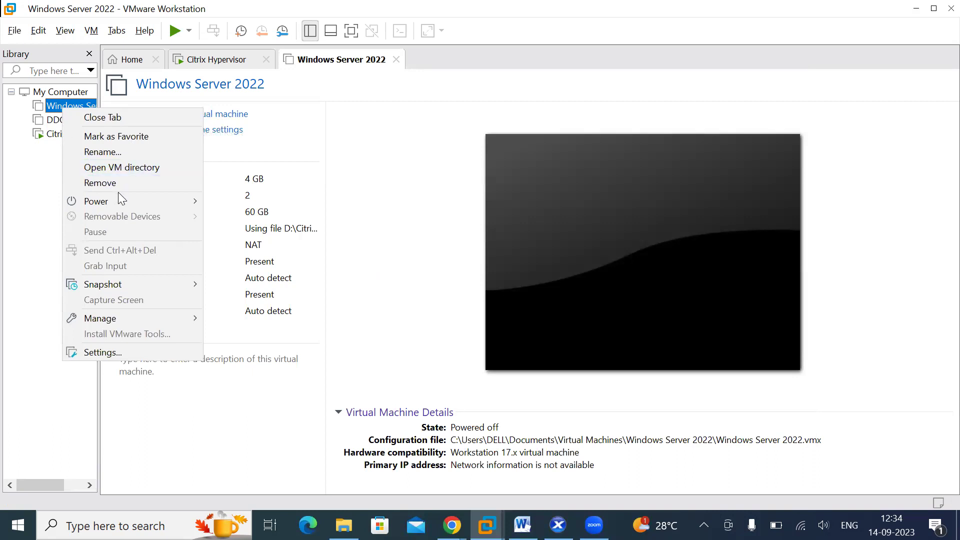
{"action": "mouse_move", "coordinate": [119, 196]}
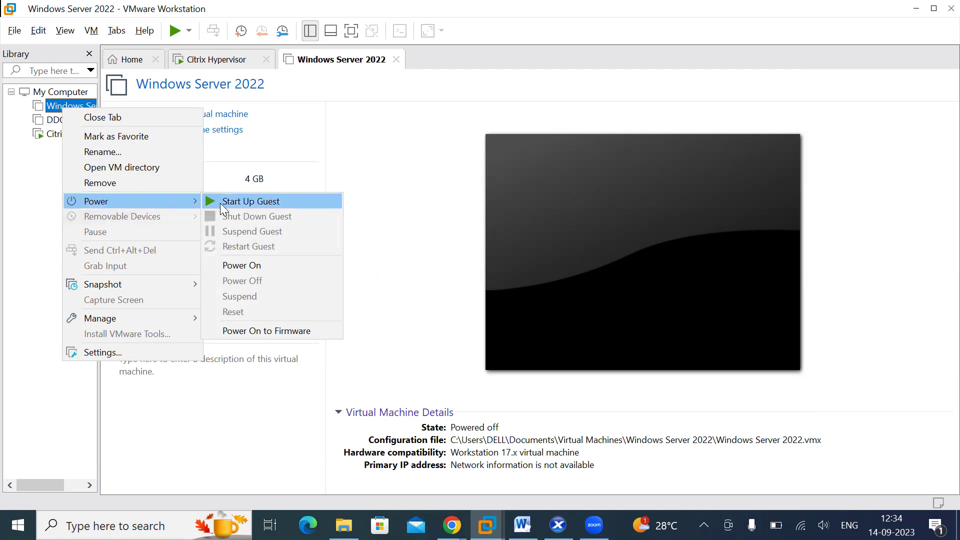
{"action": "left_click", "coordinate": [237, 202]}
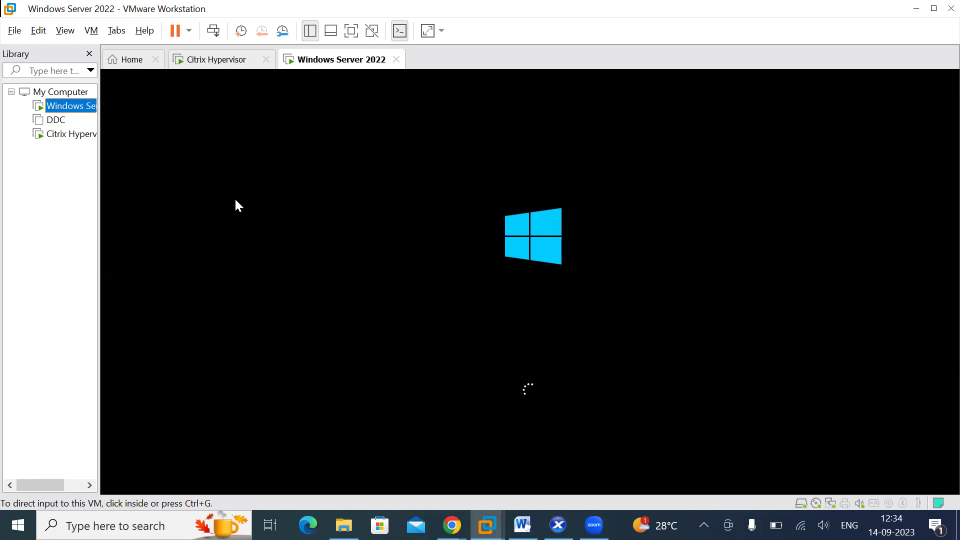
{"action": "left_click", "coordinate": [56, 122]}
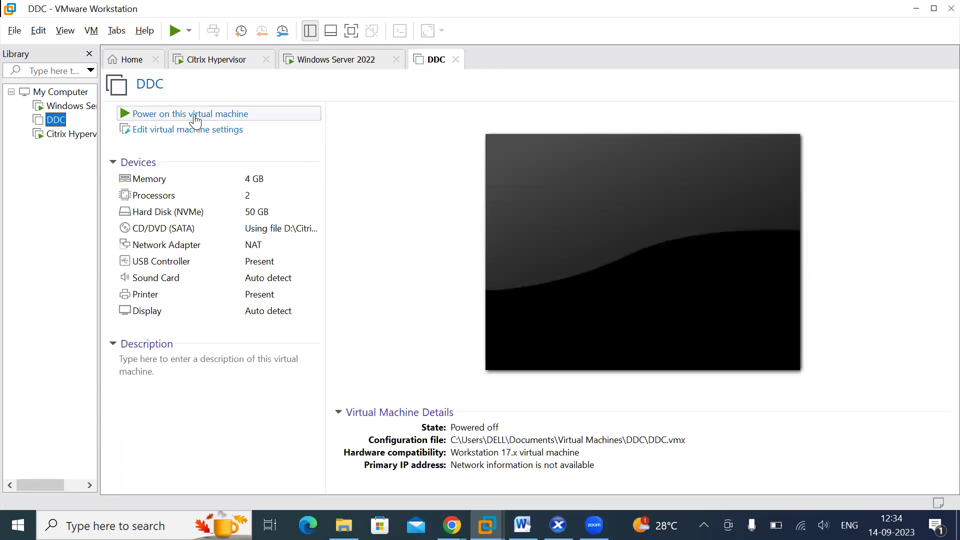
{"action": "left_click", "coordinate": [195, 118]}
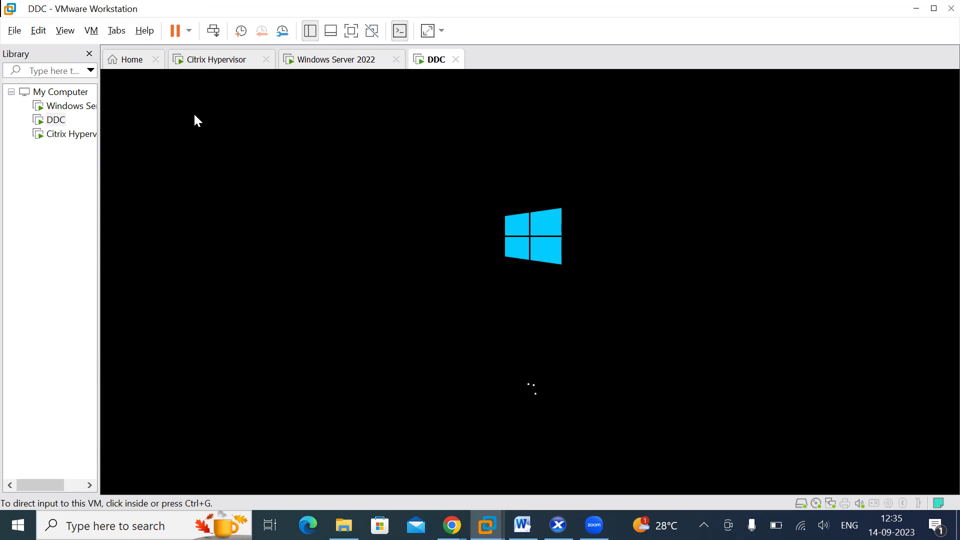
Raise the host computer's audio volume to 80 and dismiss the library's context menu
{"action": "key", "text": "XF86AudioRaiseVolume"}
{"action": "key", "text": "XF86AudioRaiseVolume"}
{"action": "key", "text": "XF86AudioRaiseVolume"}
{"action": "right_click", "coordinate": [31, 468]}
{"action": "key", "text": "XF86AudioRaiseVolume"}
{"action": "key", "text": "XF86AudioRaiseVolume"}
{"action": "key", "text": "XF86AudioRaiseVolume"}
{"action": "key", "text": "XF86AudioRaiseVolume"}
{"action": "key", "text": "XF86AudioRaiseVolume"}
{"action": "key", "text": "XF86AudioRaiseVolume"}
{"action": "key", "text": "XF86AudioRaiseVolume"}
{"action": "key", "text": "XF86AudioRaiseVolume"}
{"action": "key", "text": "XF86AudioRaiseVolume"}
{"action": "key", "text": "XF86AudioRaiseVolume"}
{"action": "key", "text": "XF86AudioRaiseVolume"}
{"action": "key", "text": "XF86AudioRaiseVolume"}
{"action": "key", "text": "XF86AudioRaiseVolume"}
{"action": "key", "text": "XF86AudioRaiseVolume"}
{"action": "key", "text": "XF86AudioRaiseVolume"}
{"action": "key", "text": "XF86AudioRaiseVolume"}
{"action": "key", "text": "XF86AudioRaiseVolume"}
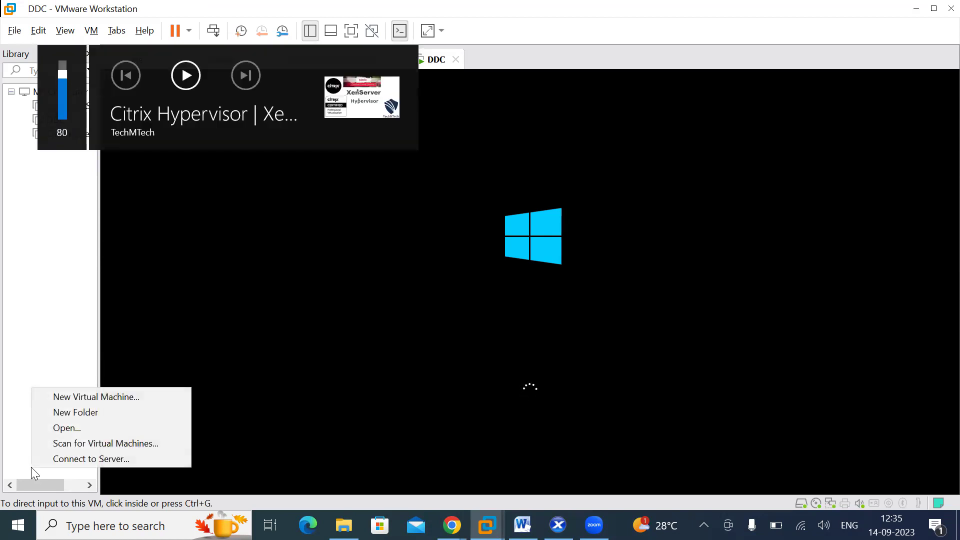
{"action": "left_click", "coordinate": [28, 460]}
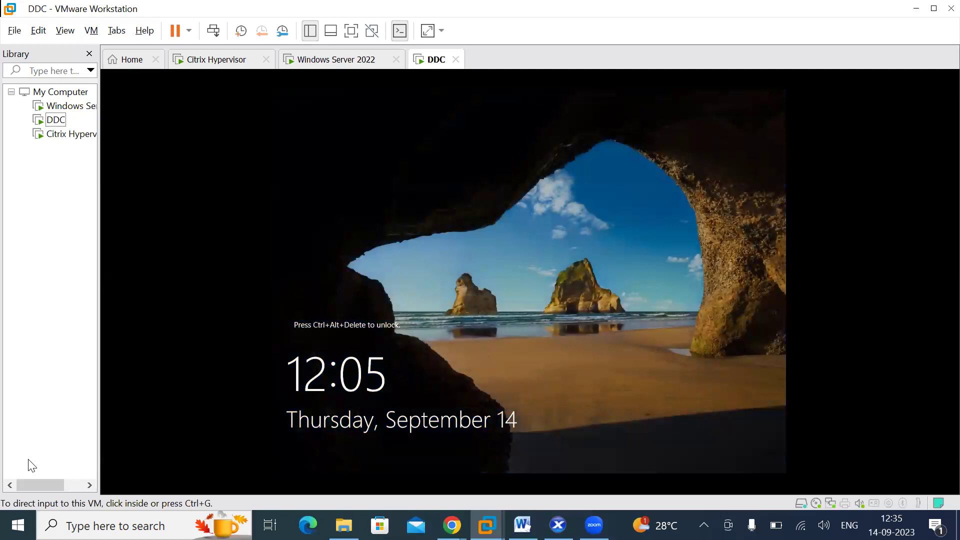
Unlock the DDC virtual machine's console and sign in as Administrator with the account password
{"action": "left_click", "coordinate": [32, 465]}
{"action": "key", "text": "ctrl+g"}
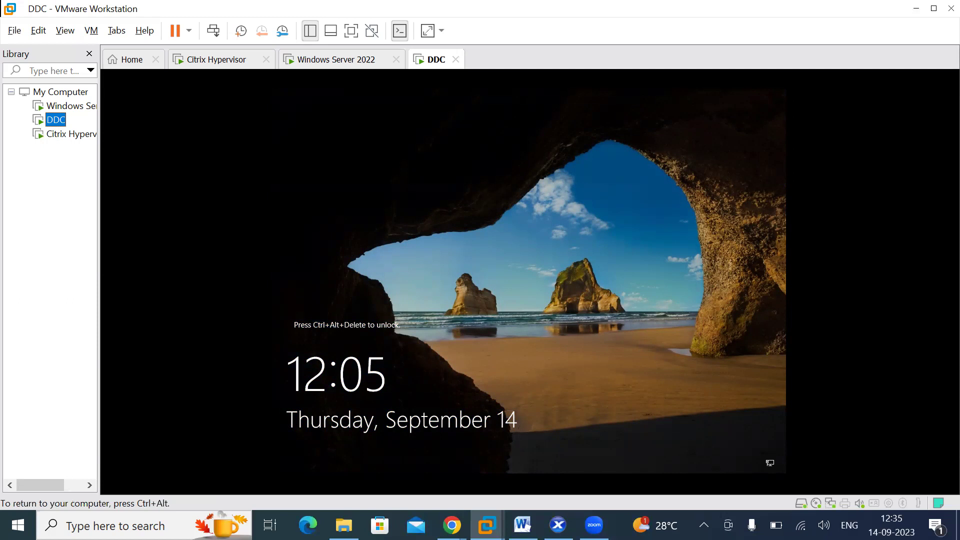
{"action": "left_click", "coordinate": [523, 275]}
{"action": "left_click", "coordinate": [578, 91]}
{"action": "key", "text": "ctrl+alt"}
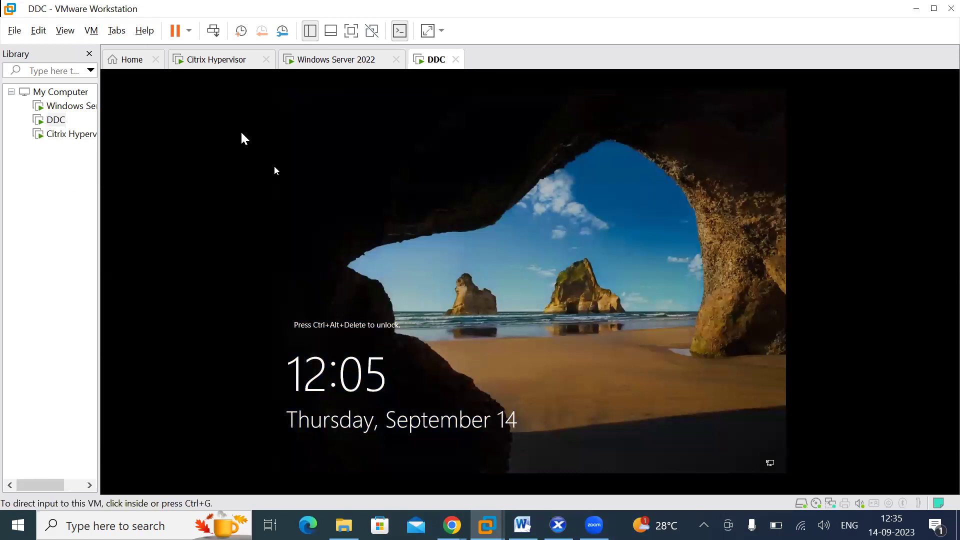
{"action": "left_click", "coordinate": [220, 33]}
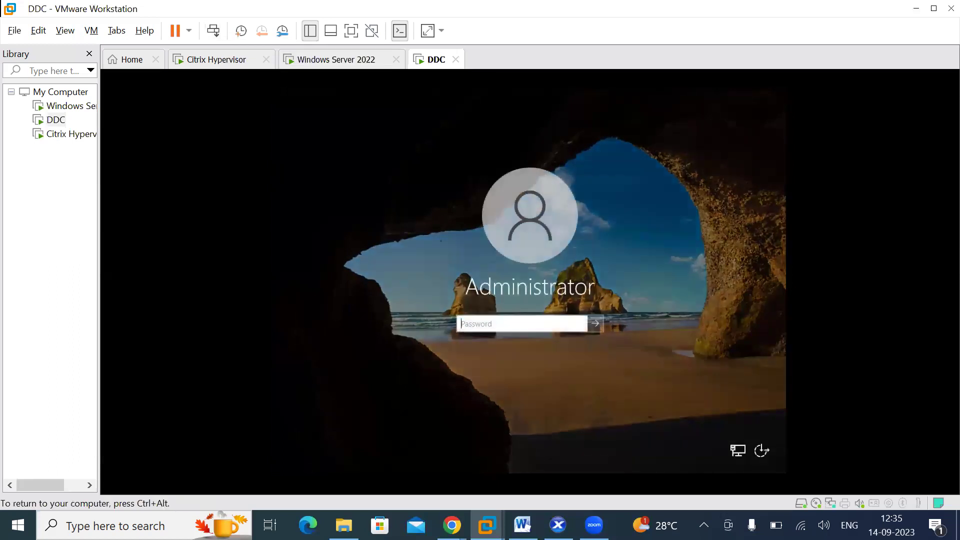
{"action": "type", "text": "••••••••"}
{"action": "left_click", "coordinate": [595, 324]}
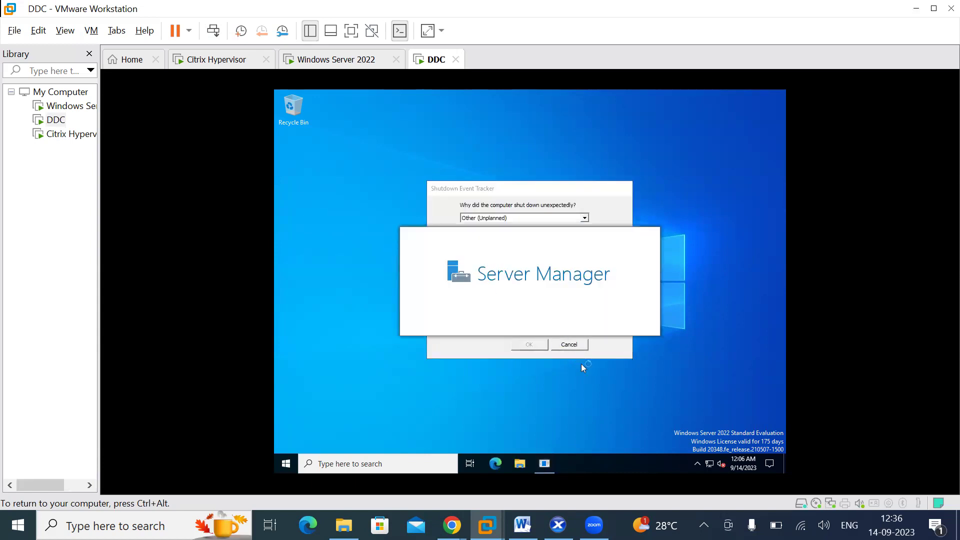
Examine the disc images in the Citrix Softwares folder on the host's D: drive, and return to the drive's root
{"action": "key", "text": "ctrl+alt"}
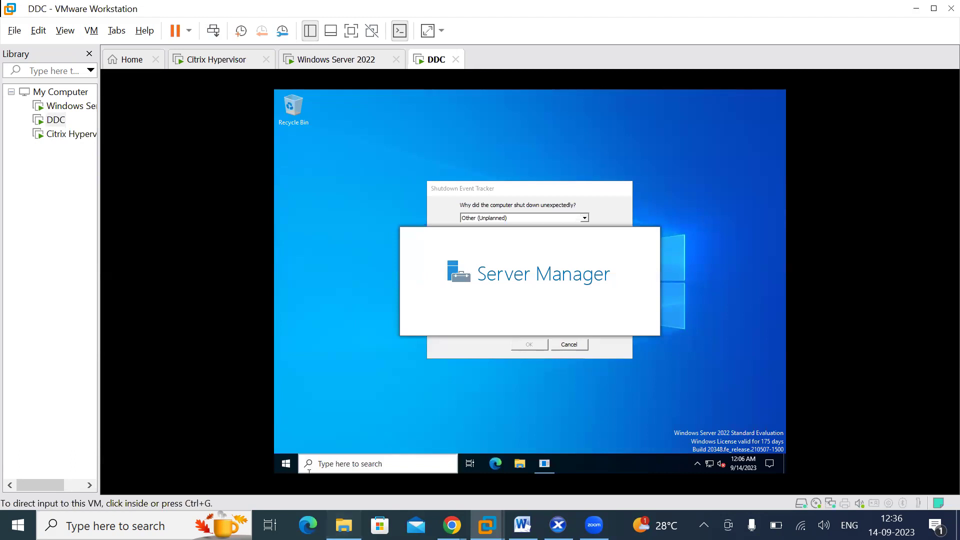
{"action": "left_click", "coordinate": [344, 525]}
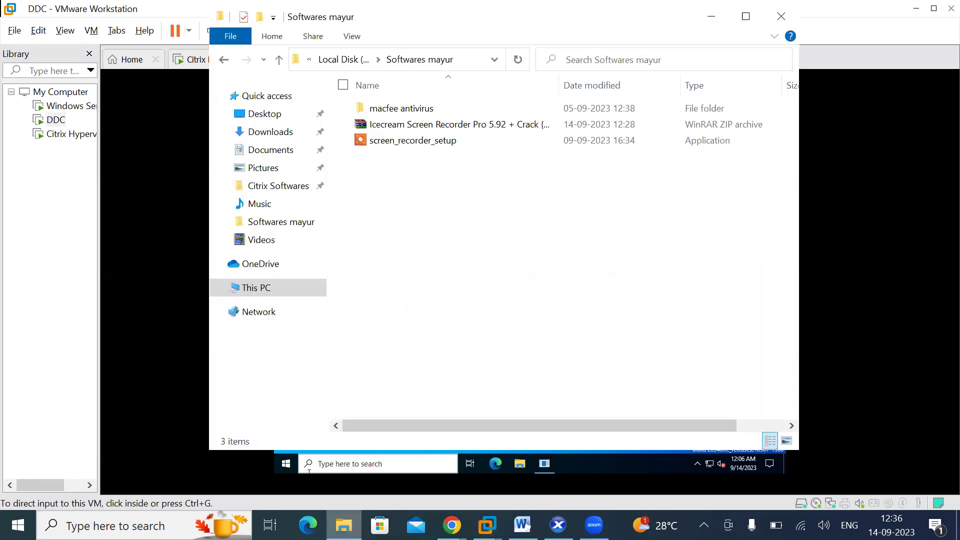
{"action": "left_click", "coordinate": [270, 297]}
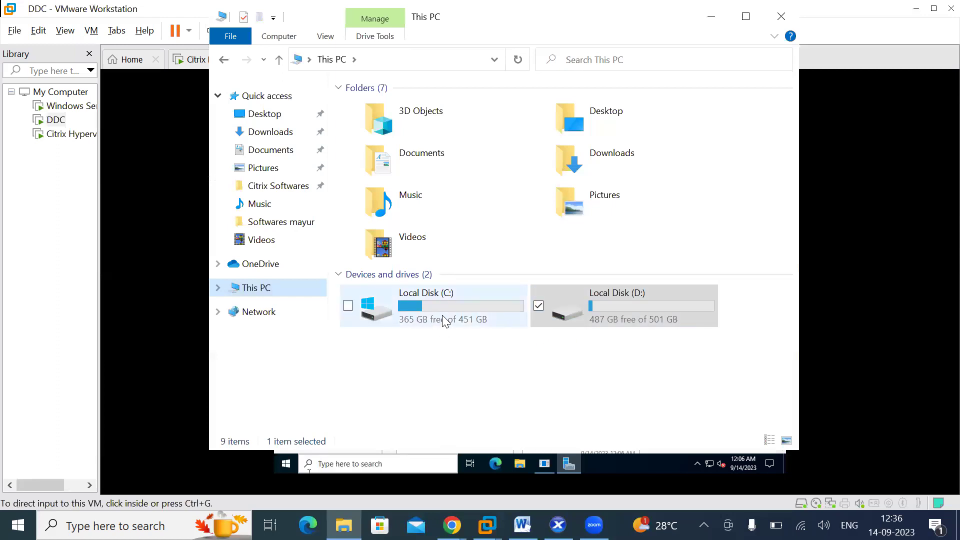
{"action": "mouse_move", "coordinate": [441, 311]}
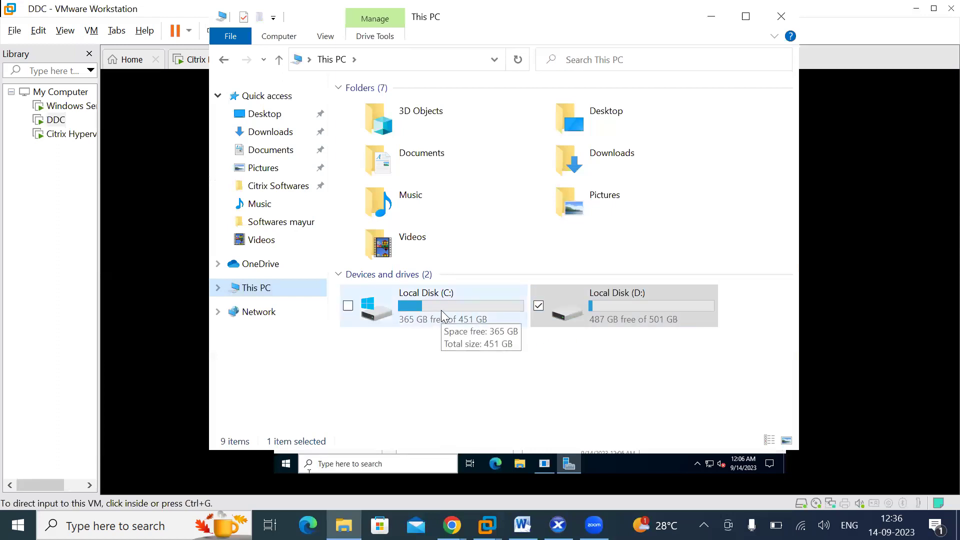
{"action": "double_click", "coordinate": [618, 302]}
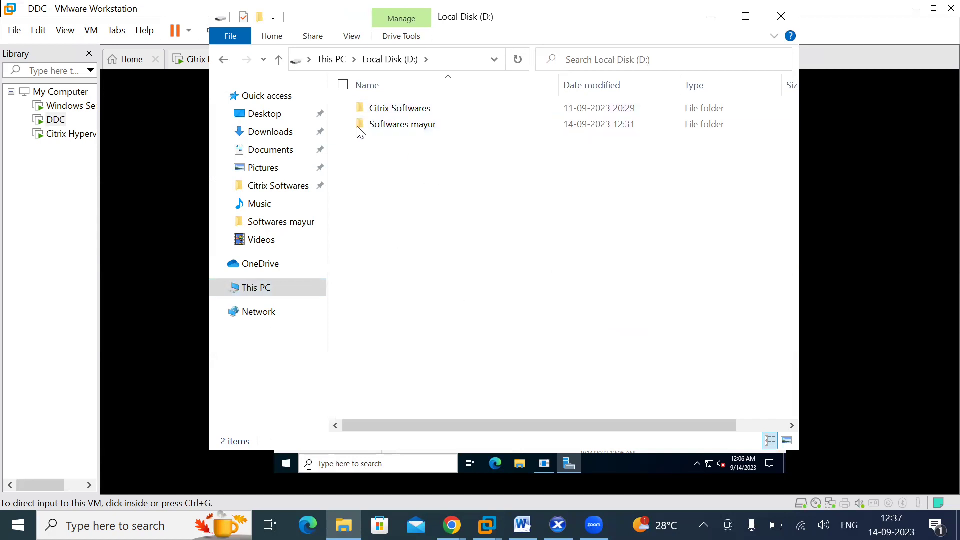
{"action": "left_click", "coordinate": [279, 61]}
{"action": "double_click", "coordinate": [567, 311]}
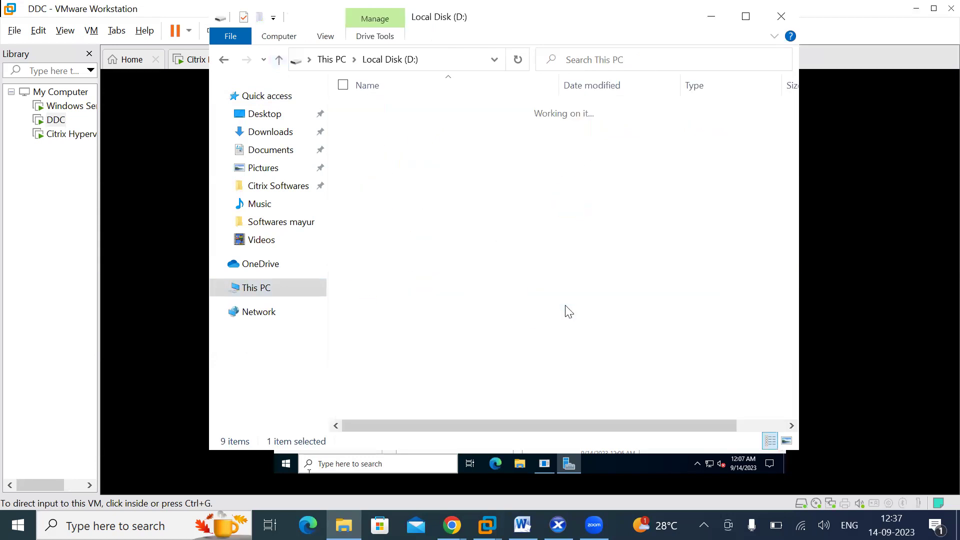
{"action": "double_click", "coordinate": [399, 109]}
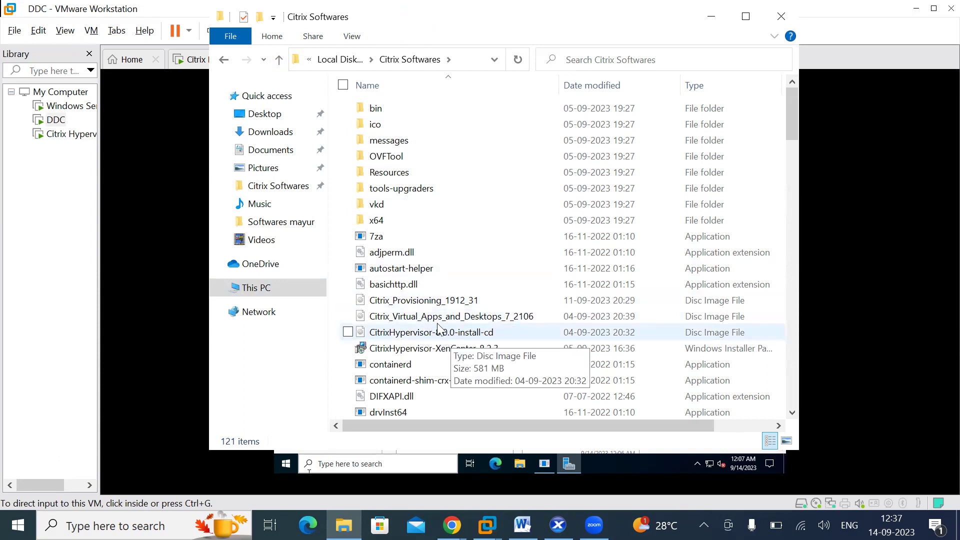
{"action": "left_click", "coordinate": [278, 60]}
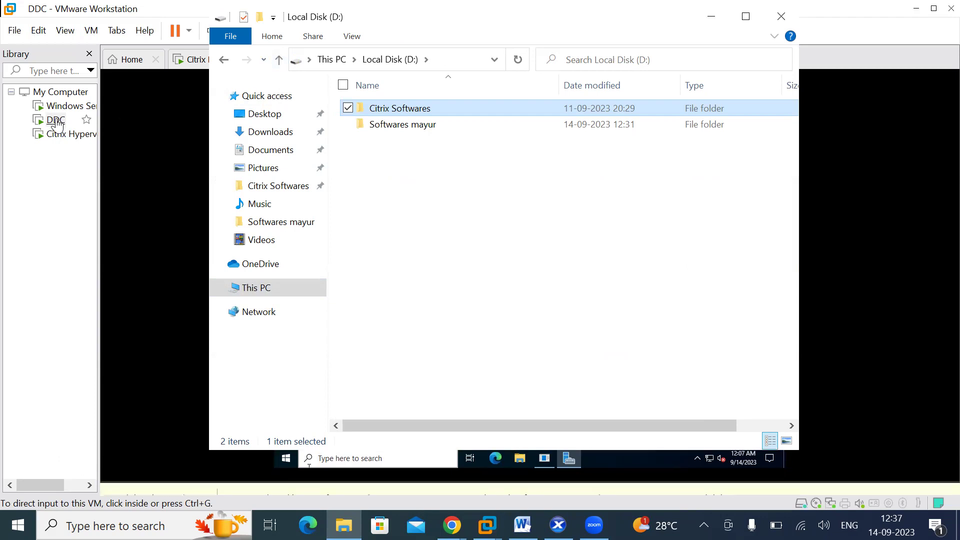
Review the DDC virtual machine's hardware settings and leave them without making changes
{"action": "right_click", "coordinate": [57, 122]}
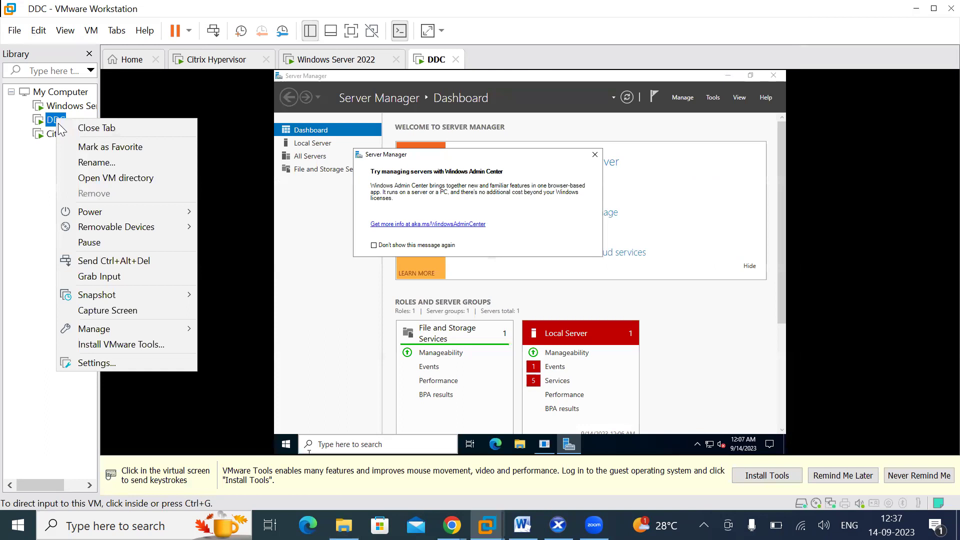
{"action": "left_click", "coordinate": [123, 363]}
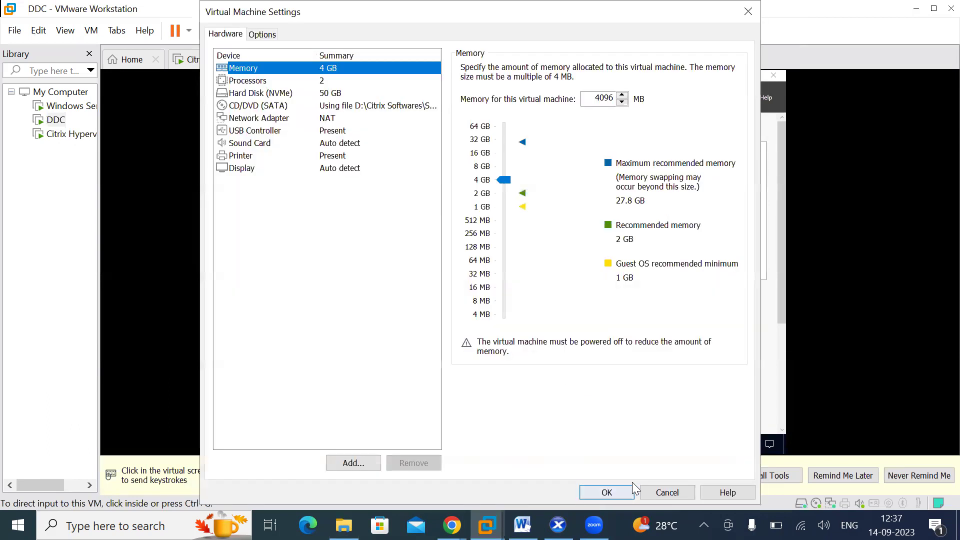
{"action": "left_click", "coordinate": [667, 492]}
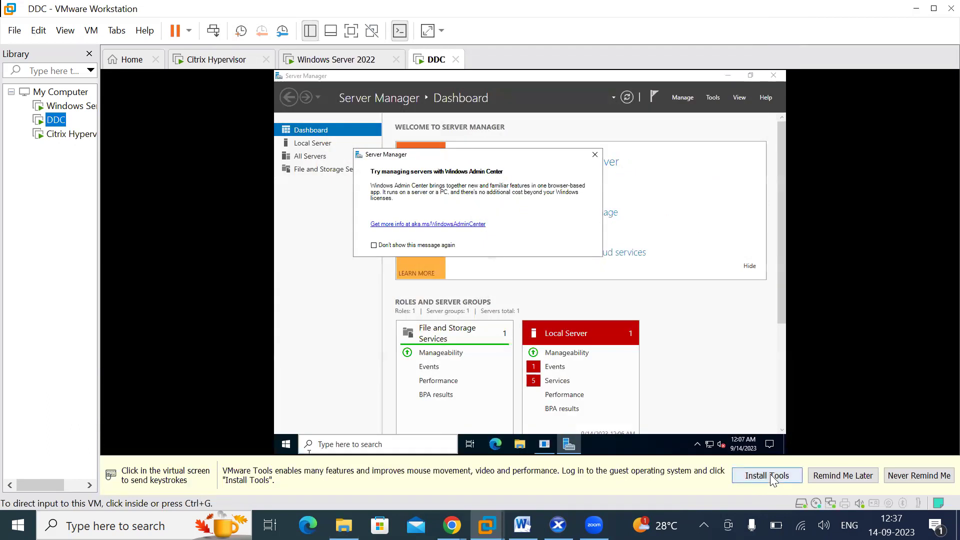
Mount the VMware Tools installer in the DDC virtual machine and open This PC in the guest's File Explorer
{"action": "left_click", "coordinate": [770, 475]}
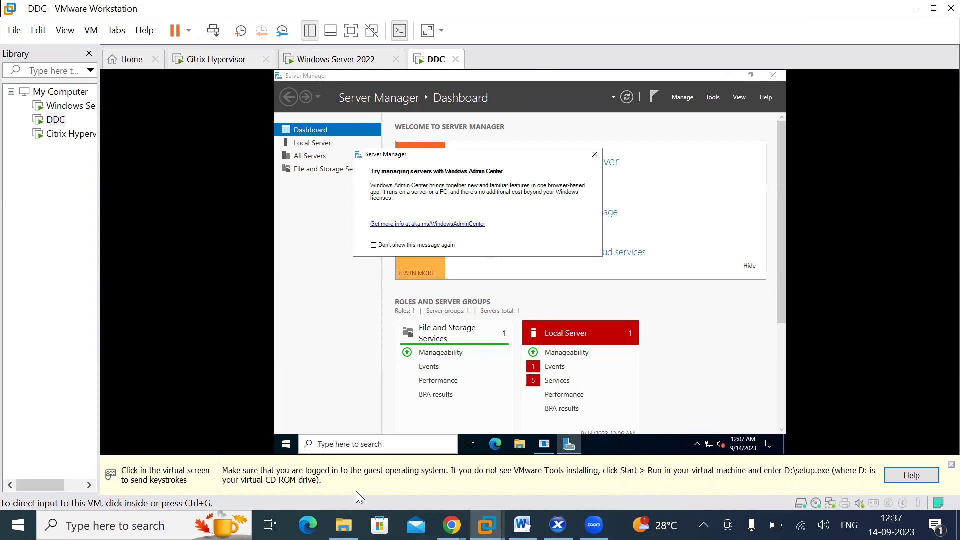
{"action": "left_click", "coordinate": [938, 466]}
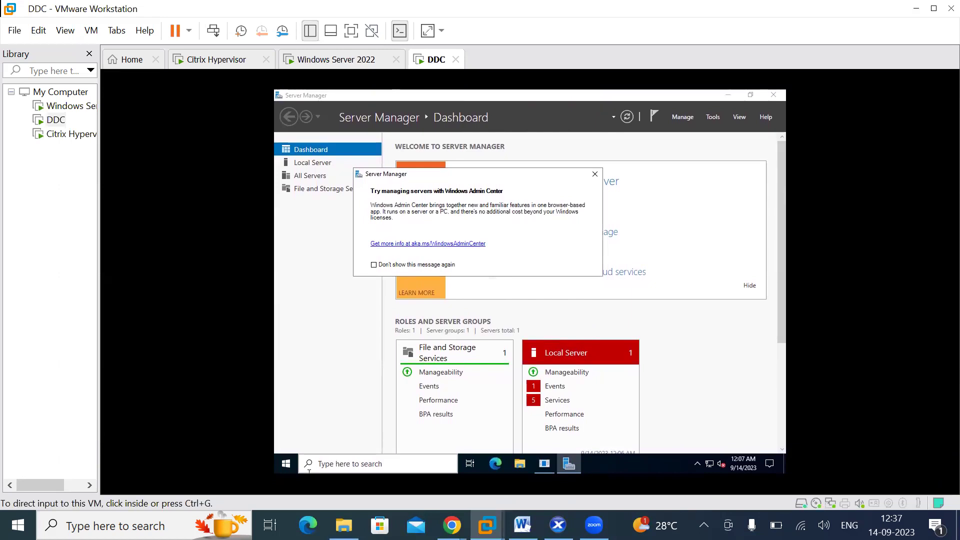
{"action": "mouse_move", "coordinate": [339, 525]}
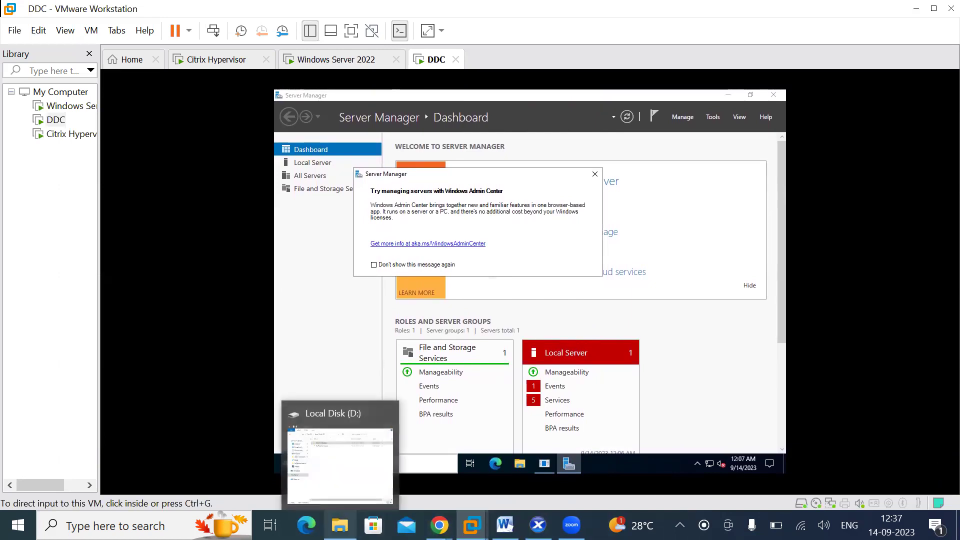
{"action": "left_click", "coordinate": [520, 466]}
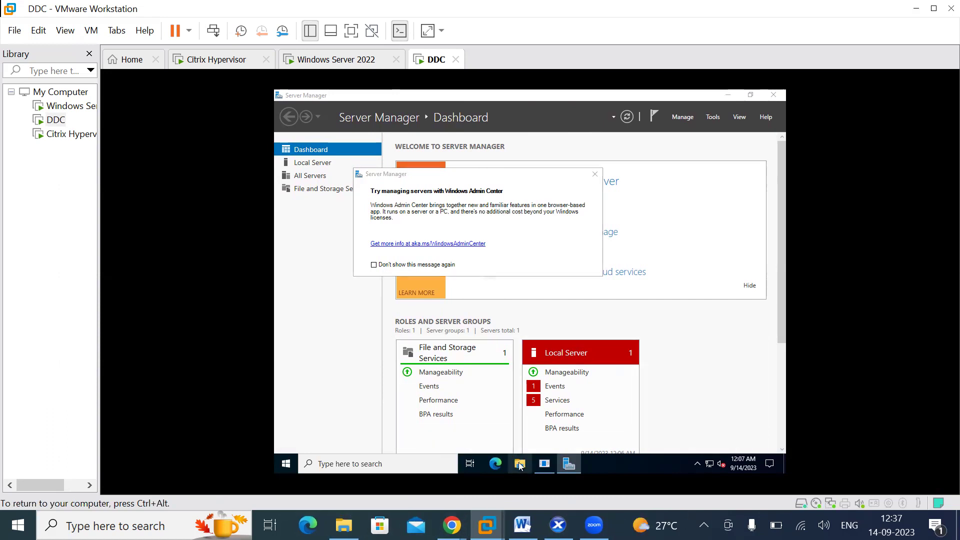
{"action": "left_click", "coordinate": [520, 466]}
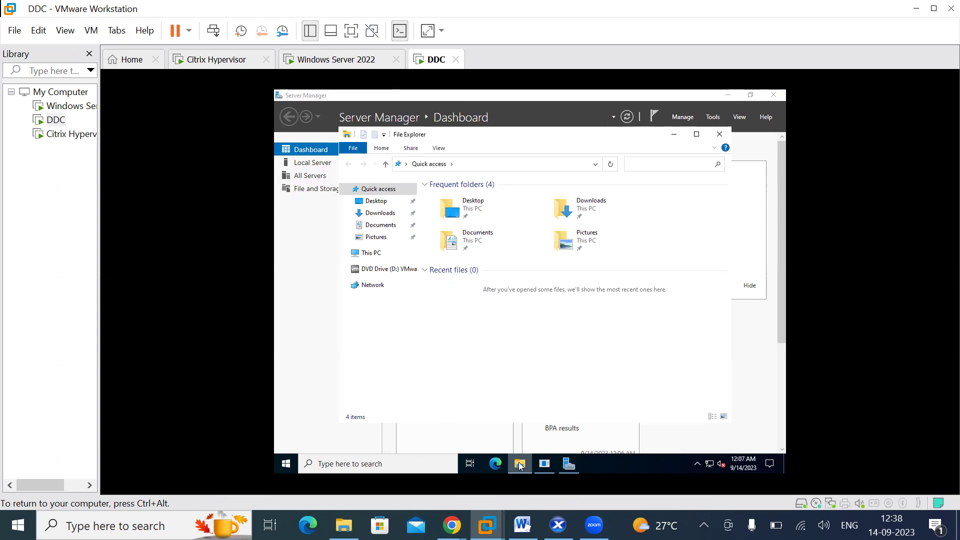
{"action": "left_click", "coordinate": [375, 254]}
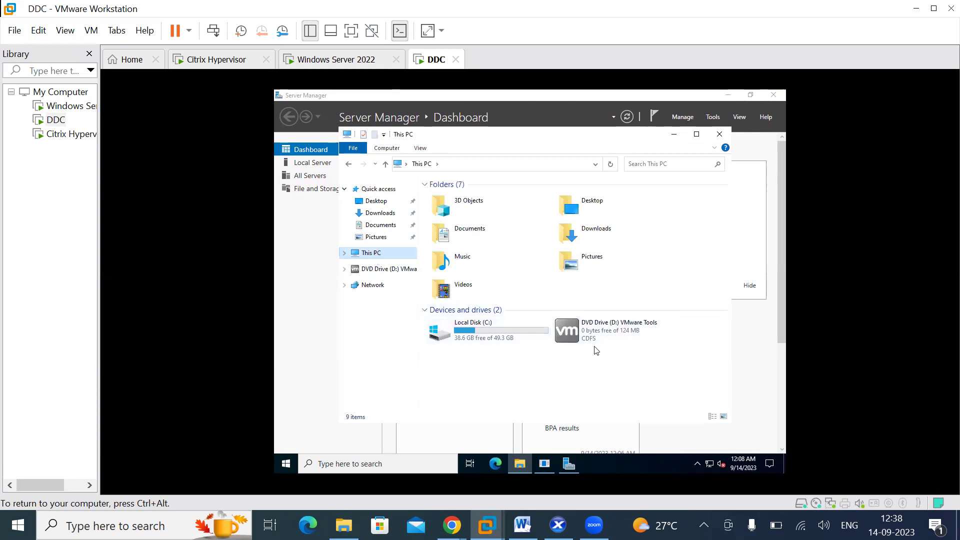
Install VMware Tools from the mounted DVD drive with the Typical setup type, and postpone the system restart
{"action": "right_click", "coordinate": [590, 330]}
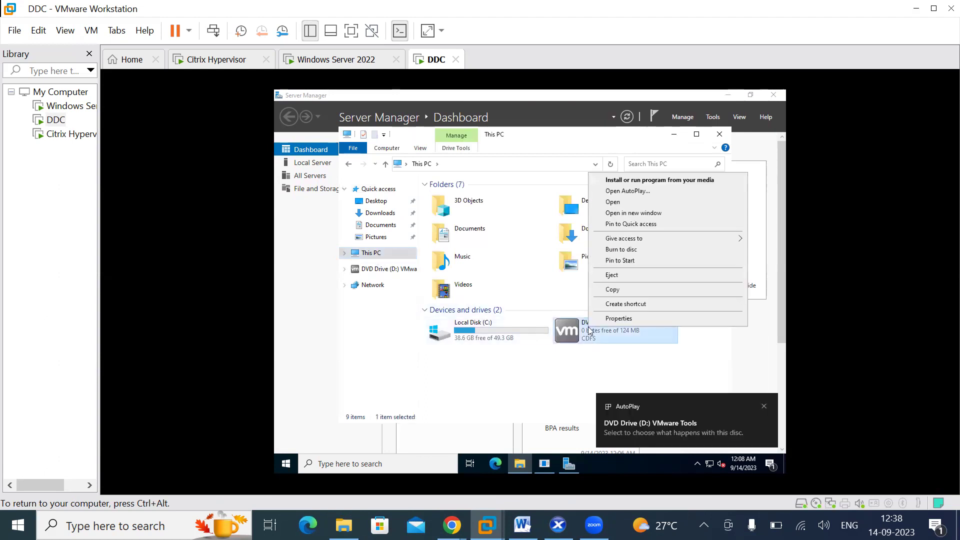
{"action": "left_click", "coordinate": [659, 181]}
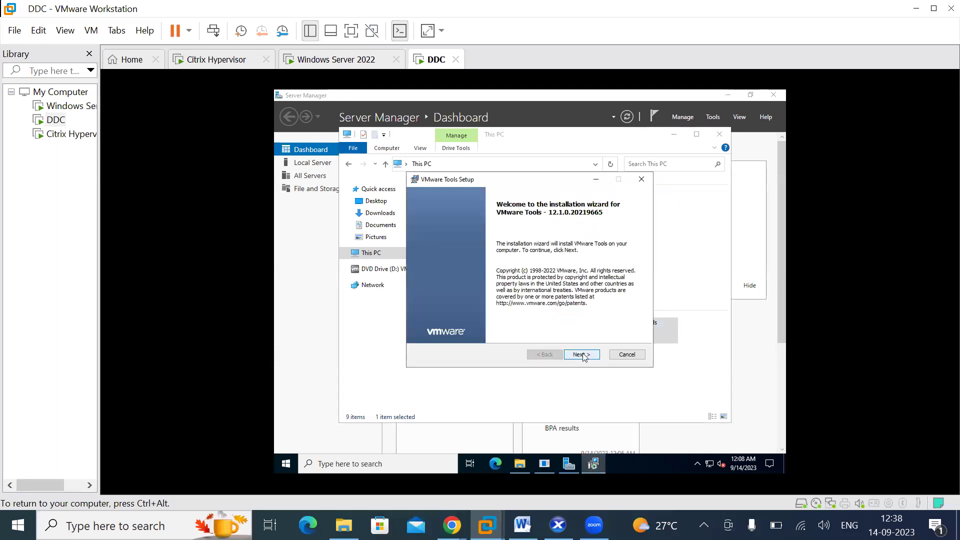
{"action": "left_click", "coordinate": [581, 355]}
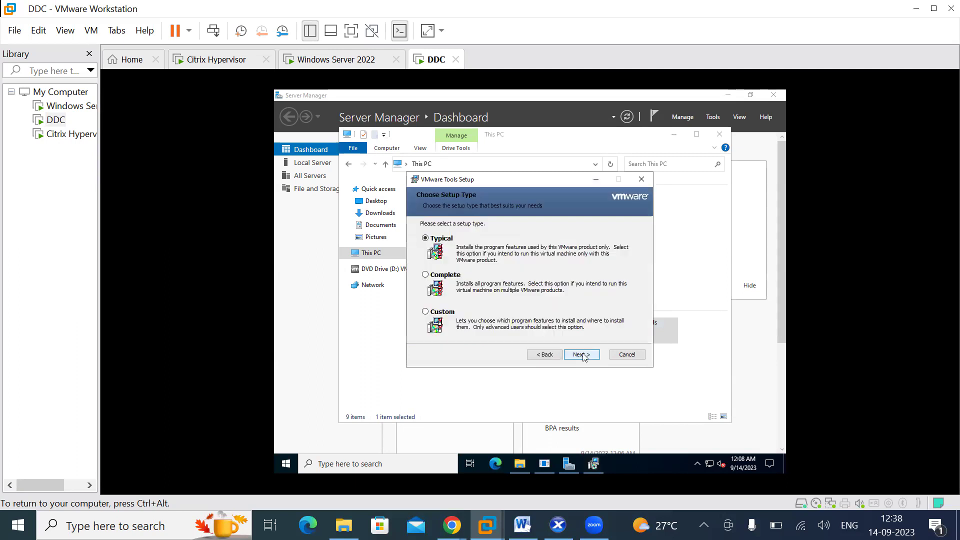
{"action": "left_click", "coordinate": [582, 354]}
{"action": "left_click", "coordinate": [582, 354]}
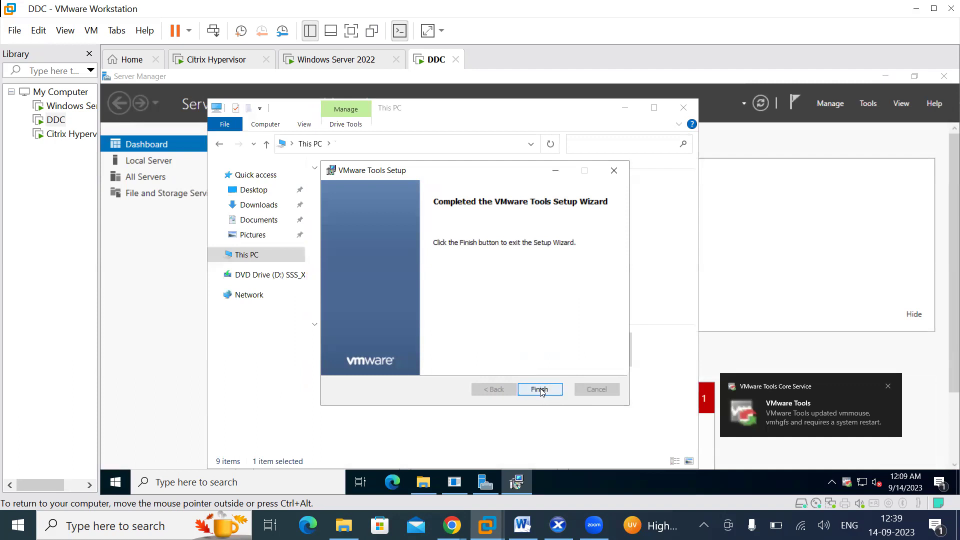
{"action": "left_click", "coordinate": [540, 388]}
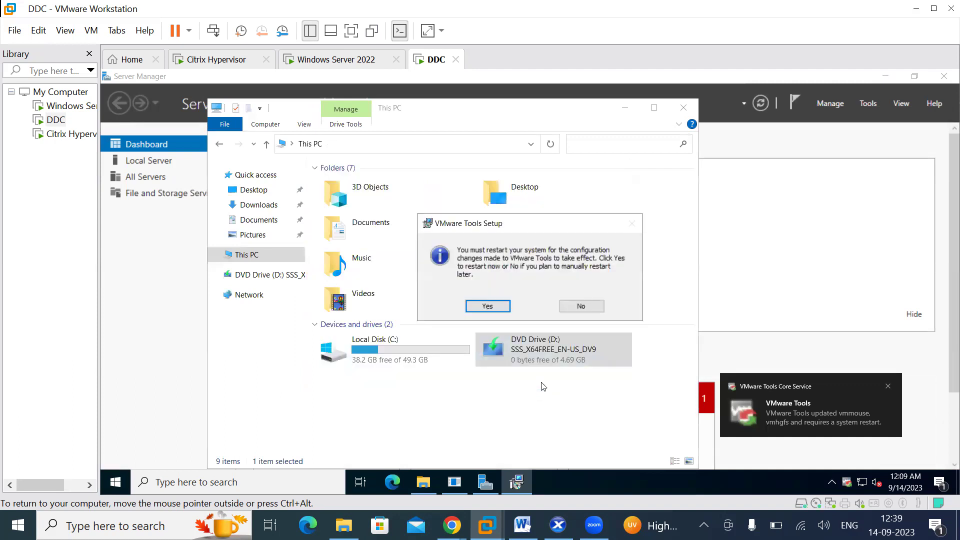
{"action": "left_click", "coordinate": [581, 308]}
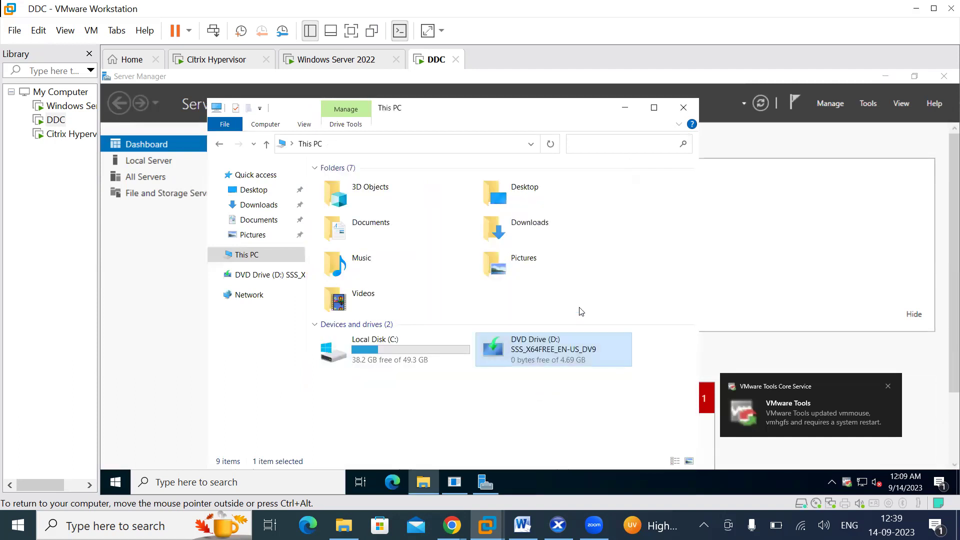
Minimize File Explorer, dismiss the Windows Admin Center notice and cancel the Shutdown Event Tracker
{"action": "left_click", "coordinate": [555, 418]}
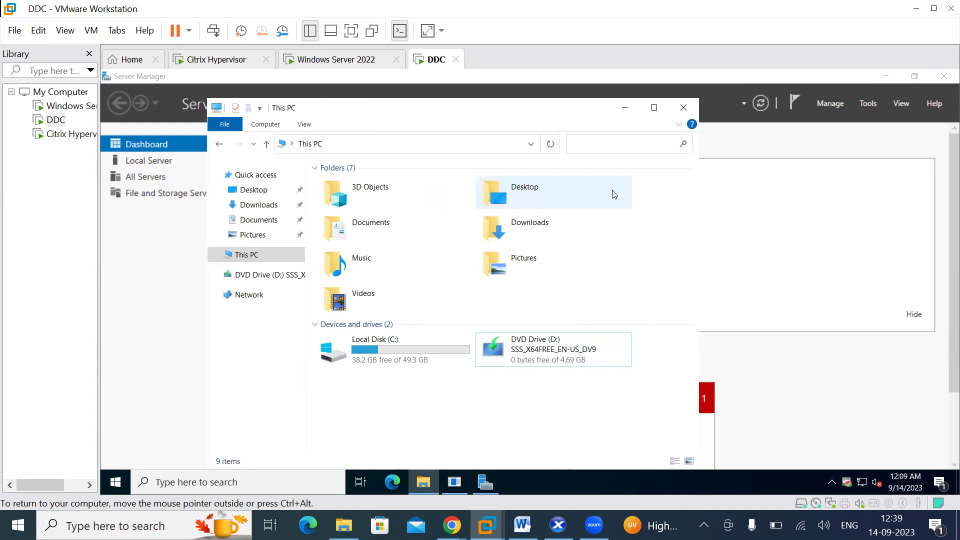
{"action": "left_click", "coordinate": [624, 107]}
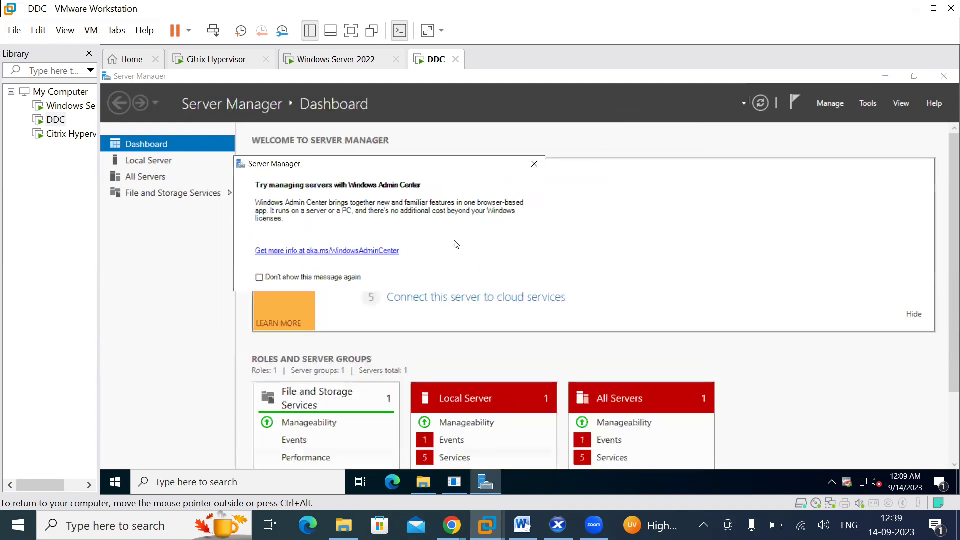
{"action": "left_click", "coordinate": [534, 164]}
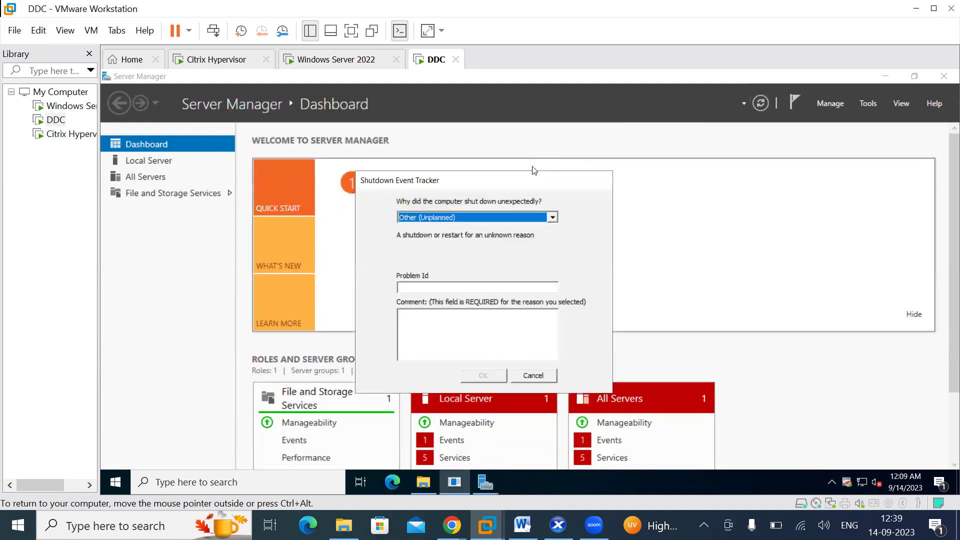
{"action": "left_click", "coordinate": [522, 377]}
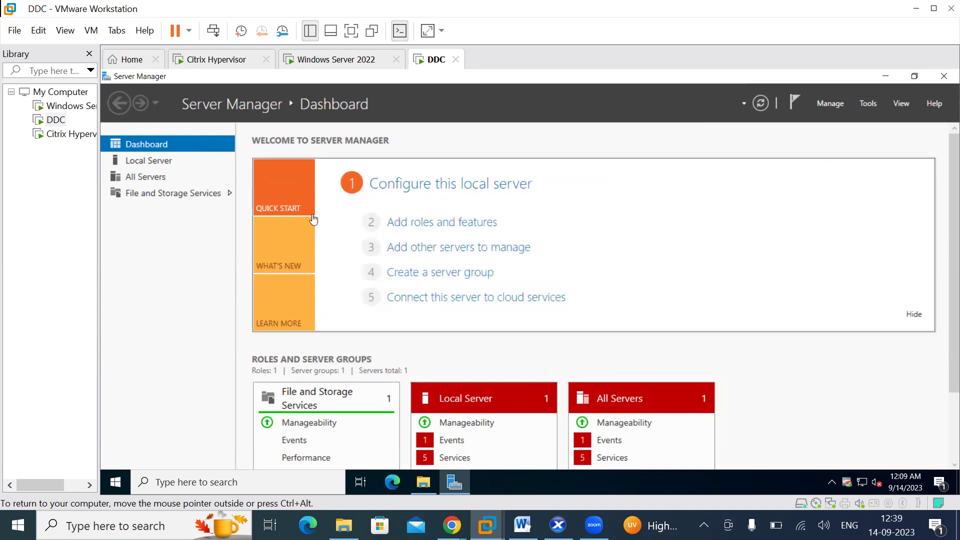
Open the computer name and domain change settings from Server Manager's local server properties
{"action": "left_click", "coordinate": [145, 161]}
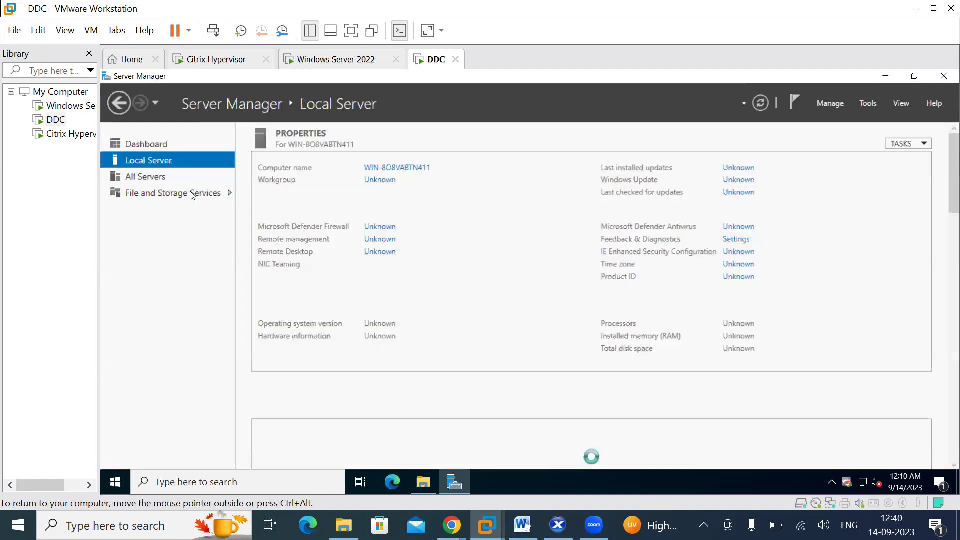
{"action": "left_click", "coordinate": [391, 168]}
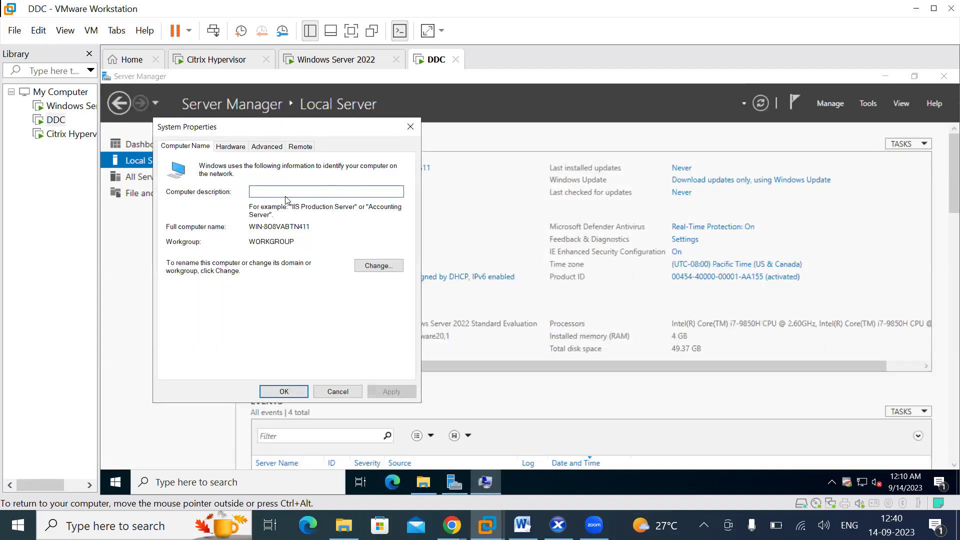
{"action": "left_click", "coordinate": [364, 269]}
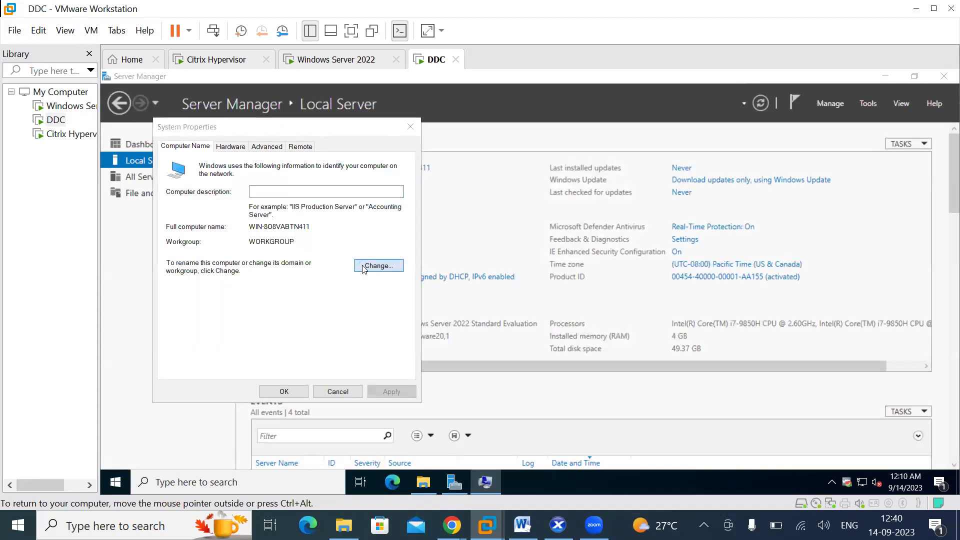
Select domain membership and replace the computer name with DDC
{"action": "left_click", "coordinate": [179, 294]}
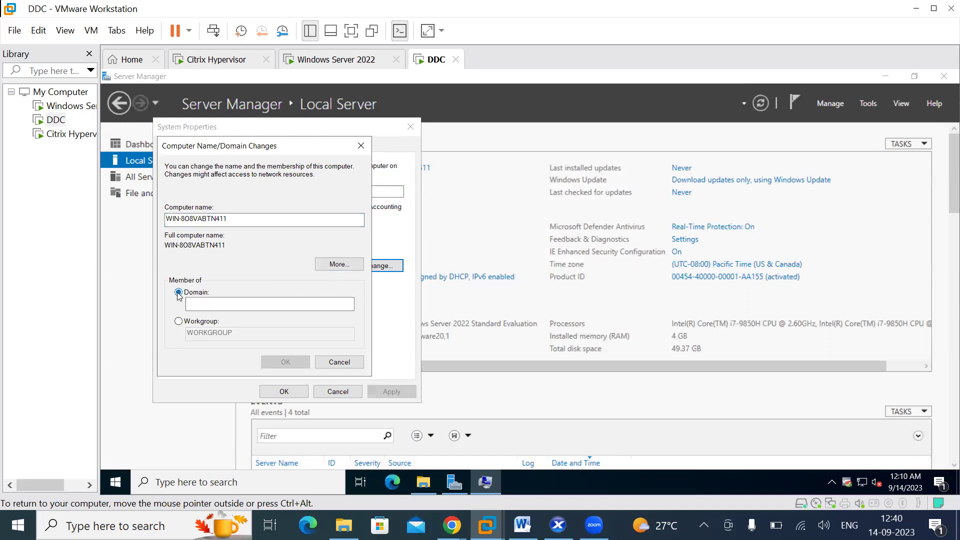
{"action": "left_click", "coordinate": [199, 304]}
{"action": "left_click", "coordinate": [241, 218]}
{"action": "key", "text": "BackSpace"}
{"action": "key", "text": "BackSpace"}
{"action": "key", "text": "BackSpace"}
{"action": "key", "text": "BackSpace"}
{"action": "key", "text": "BackSpace"}
{"action": "key", "text": "BackSpace"}
{"action": "key", "text": "BackSpace"}
{"action": "key", "text": "BackSpace"}
{"action": "key", "text": "BackSpace"}
{"action": "key", "text": "BackSpace"}
{"action": "key", "text": "BackSpace"}
{"action": "key", "text": "BackSpace"}
{"action": "key", "text": "BackSpace"}
{"action": "key", "text": "BackSpace"}
{"action": "key", "text": "BackSpace"}
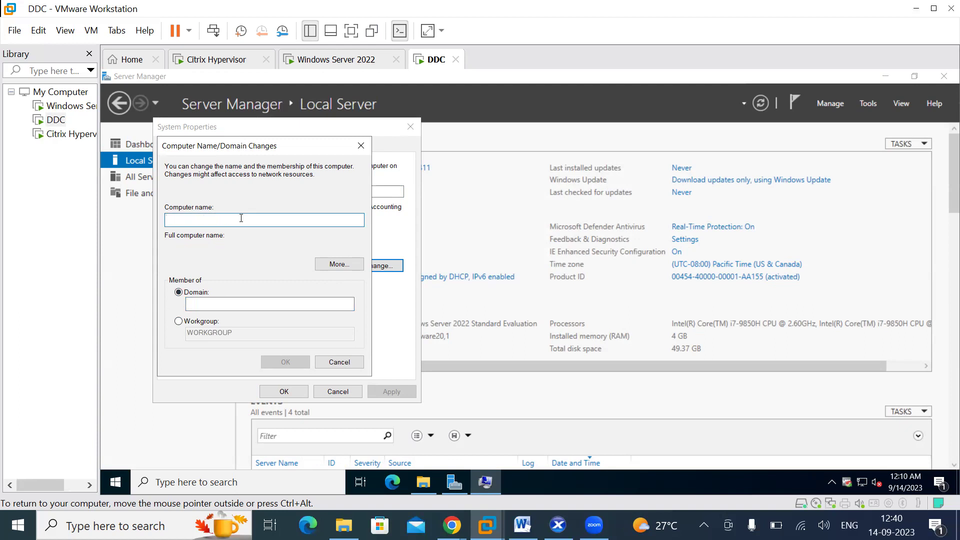
{"action": "type", "text": "DDC"}
Try to join the computer to the avatar.com domain, and cancel the name and domain changes
{"action": "left_click", "coordinate": [278, 304]}
{"action": "type", "text": "a"}
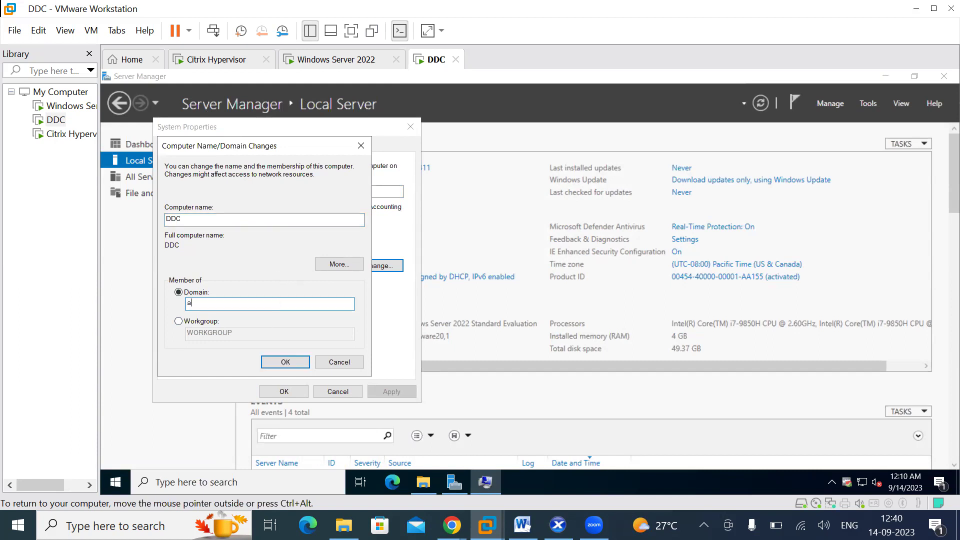
{"action": "type", "text": "vatar.com"}
{"action": "left_click", "coordinate": [289, 362]}
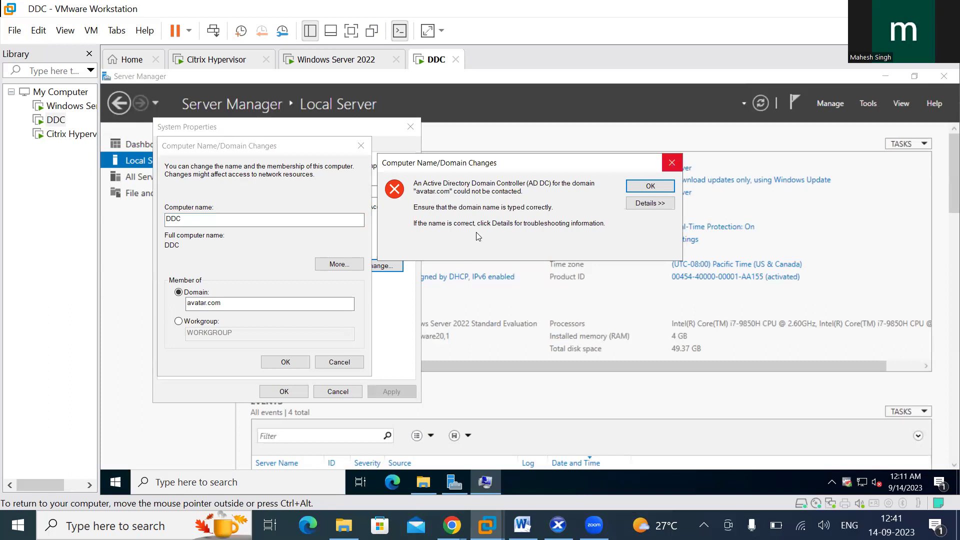
{"action": "left_click", "coordinate": [650, 187]}
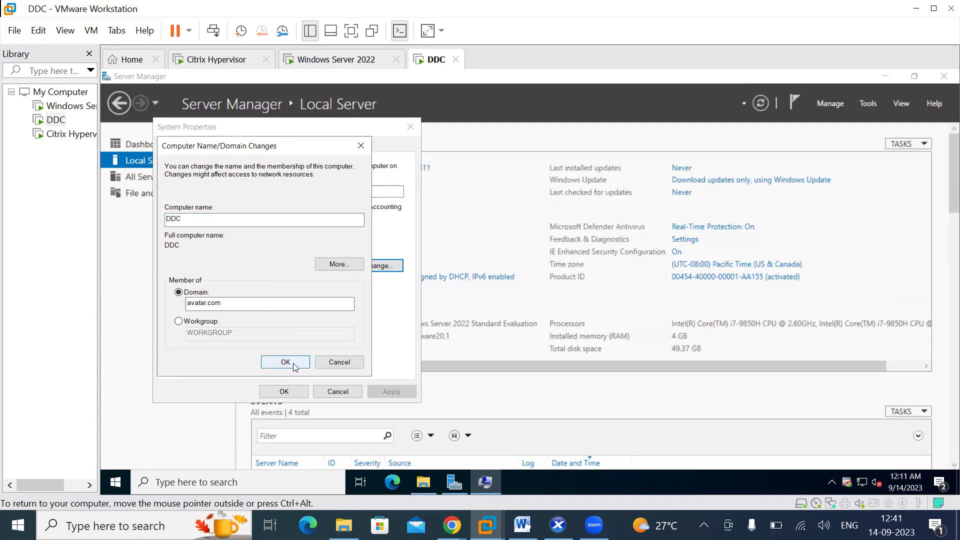
{"action": "left_click", "coordinate": [326, 364]}
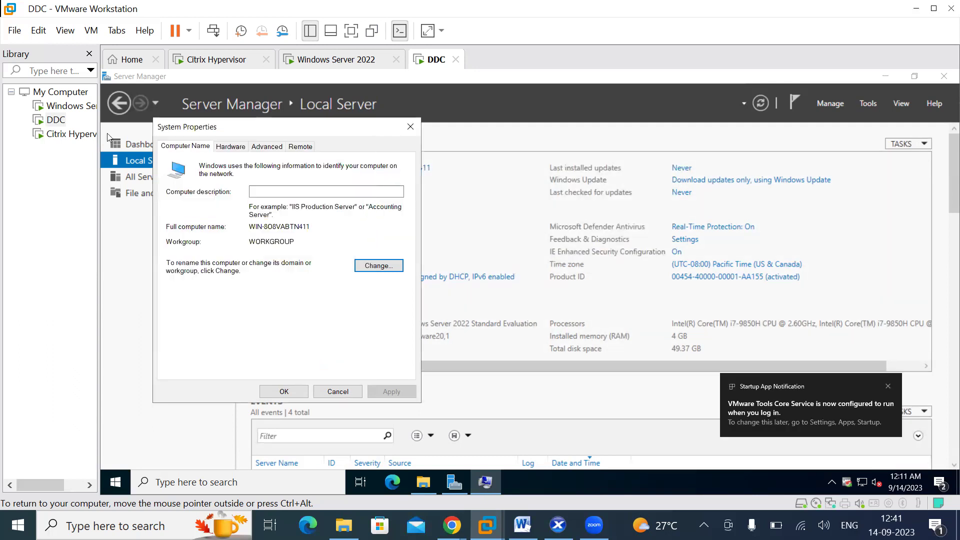
Switch to the Windows Server 2022 virtual machine, unlock it and sign in as AVATAR\Administrator with the account password
{"action": "left_click", "coordinate": [62, 107]}
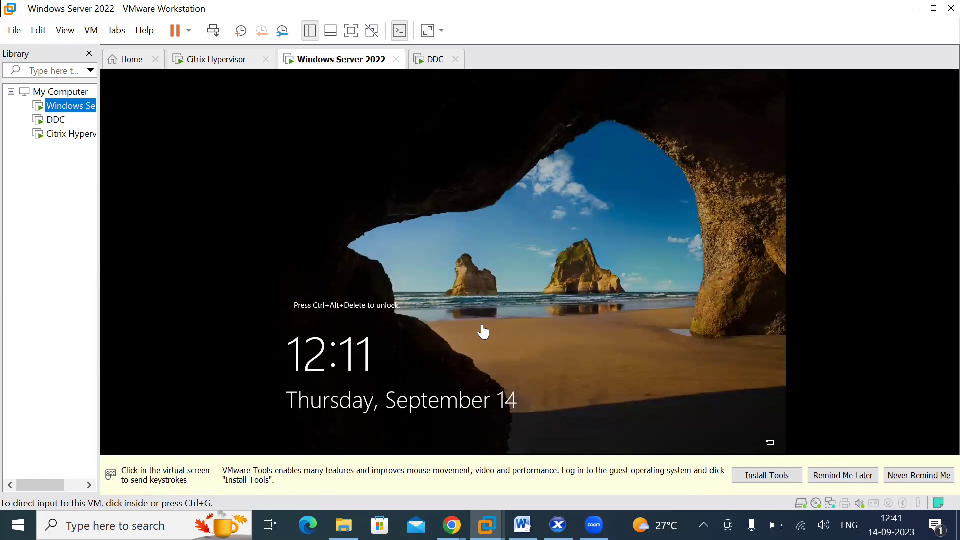
{"action": "left_click", "coordinate": [56, 120]}
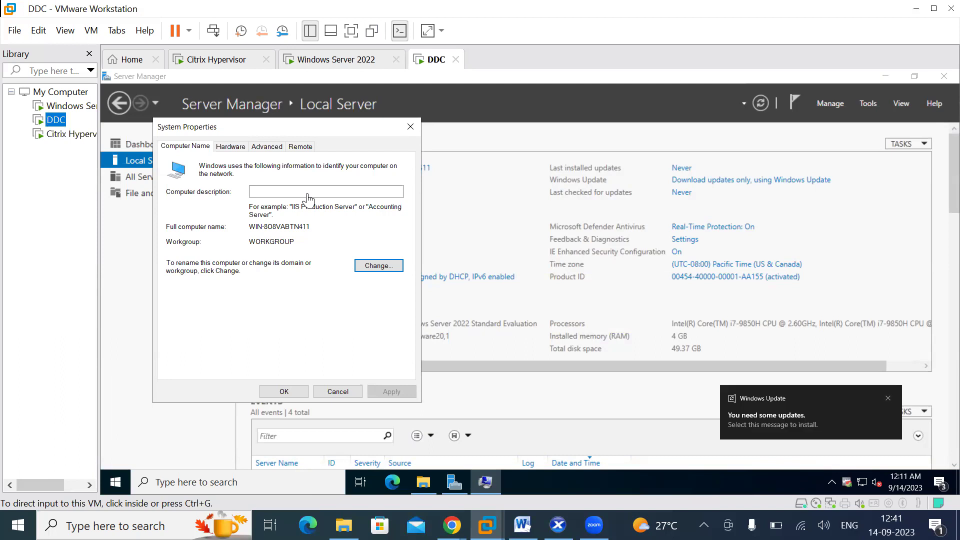
{"action": "left_click", "coordinate": [61, 106]}
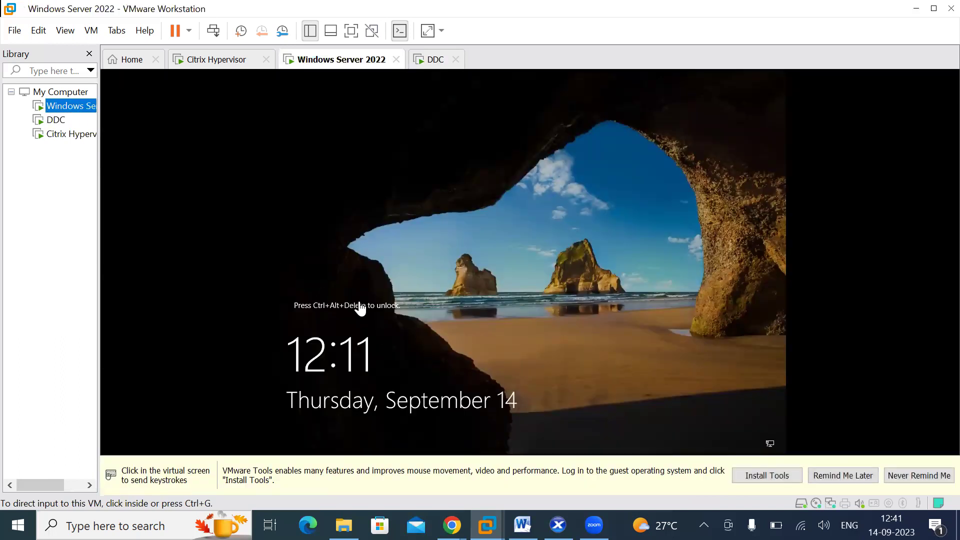
{"action": "left_click", "coordinate": [216, 32]}
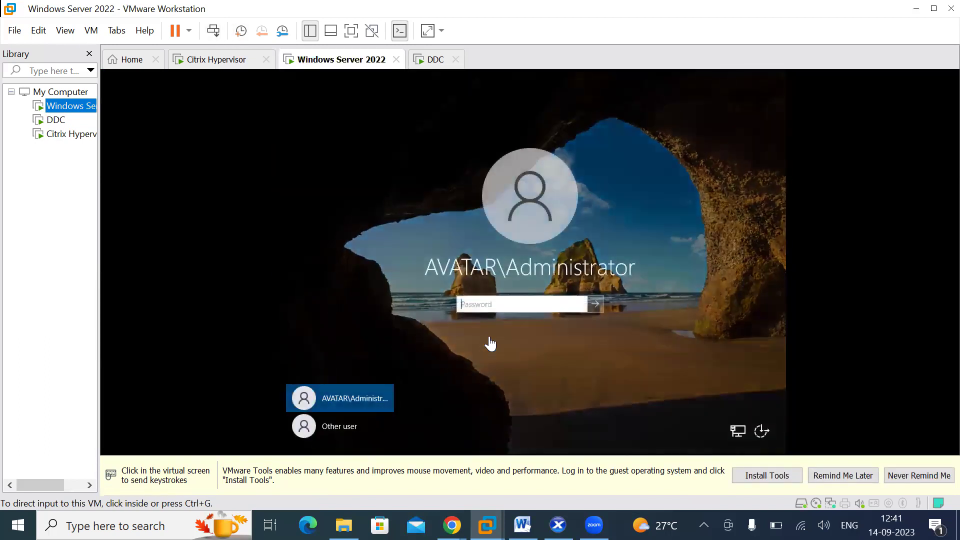
{"action": "left_click", "coordinate": [495, 303]}
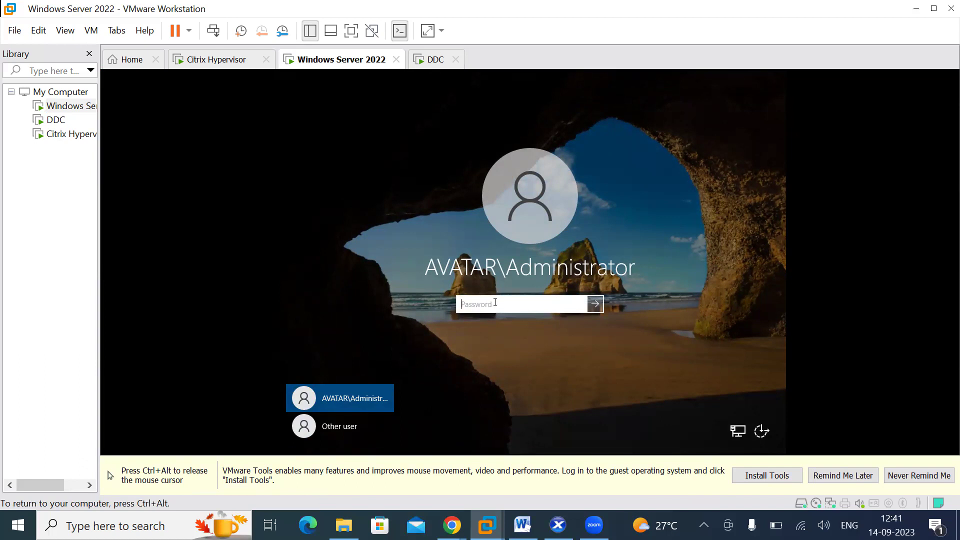
{"action": "type", "text": "••••••••"}
{"action": "key", "text": "Return"}
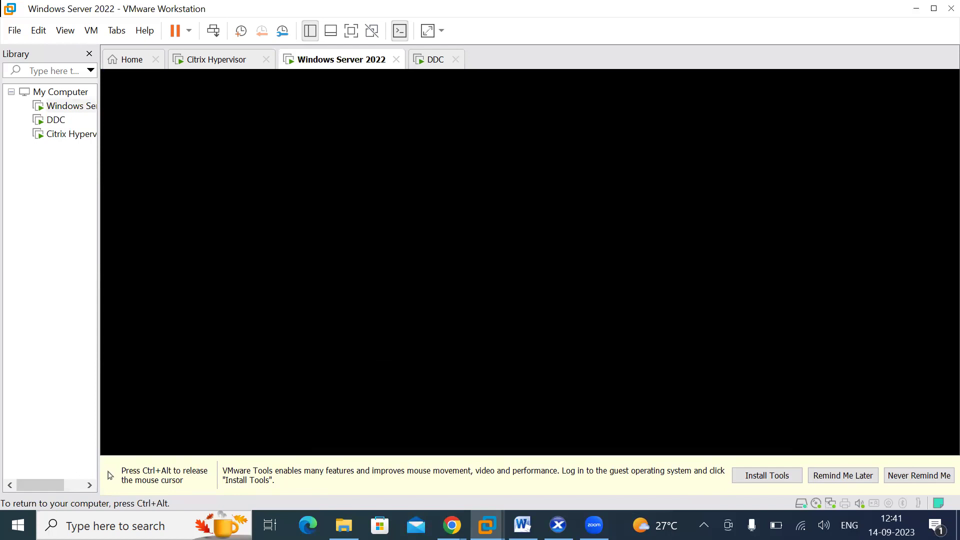
{"action": "key", "text": "ctrl+alt"}
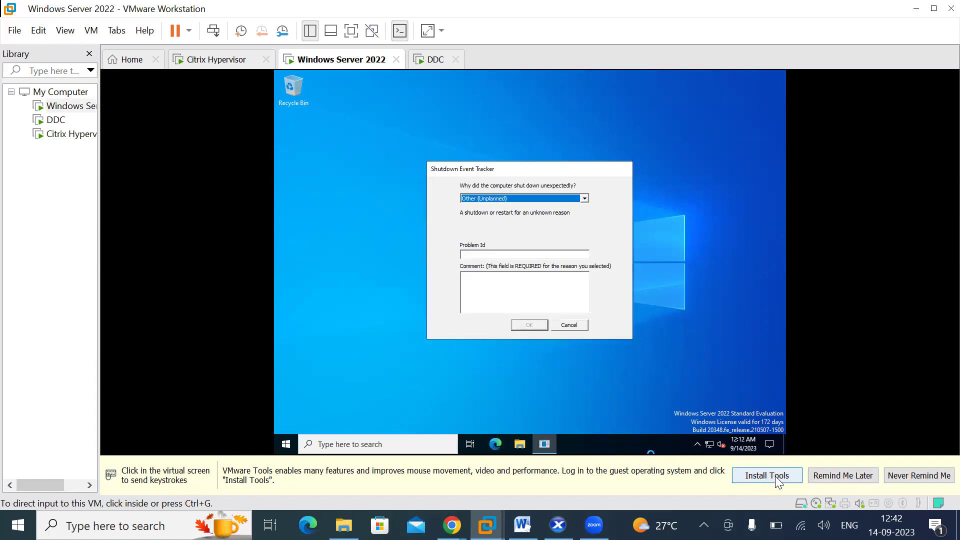
Search for cmd in the Windows Server 2022 guest and open Command Prompt
{"action": "left_click", "coordinate": [597, 344]}
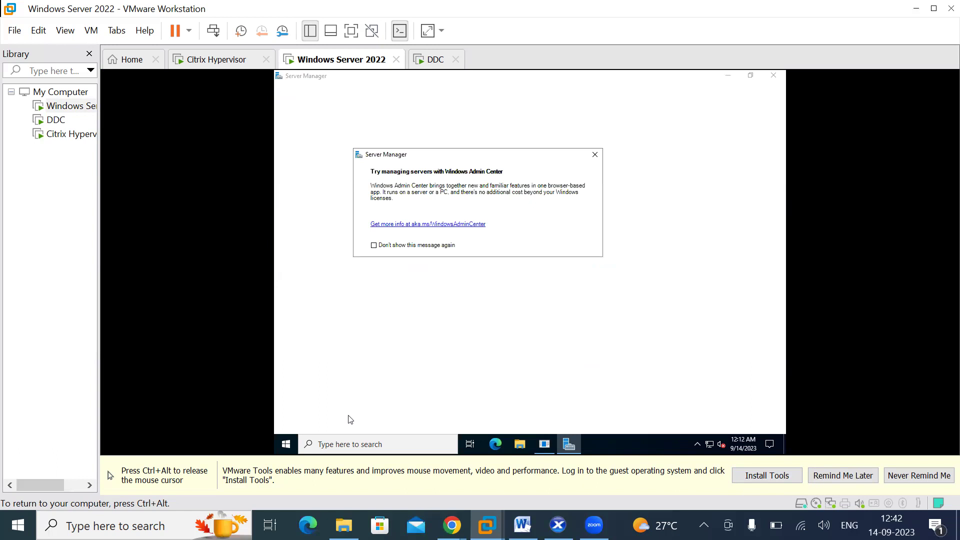
{"action": "left_click", "coordinate": [289, 447]}
{"action": "left_click", "coordinate": [286, 445]}
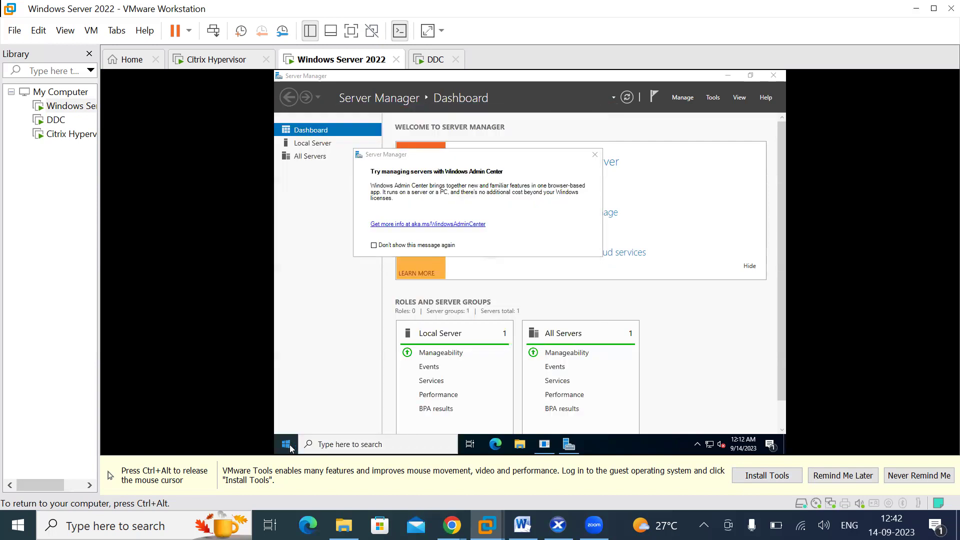
{"action": "left_click", "coordinate": [287, 445]}
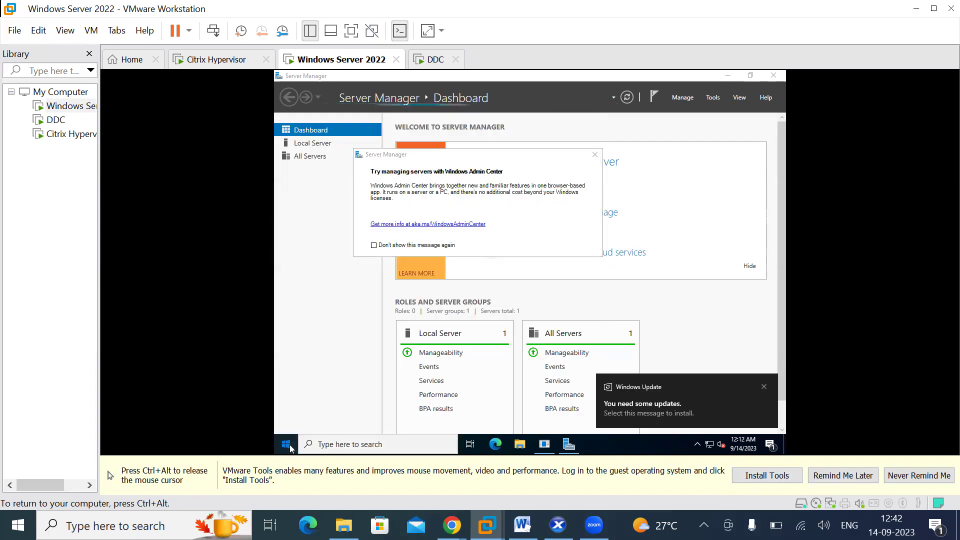
{"action": "type", "text": "cm"}
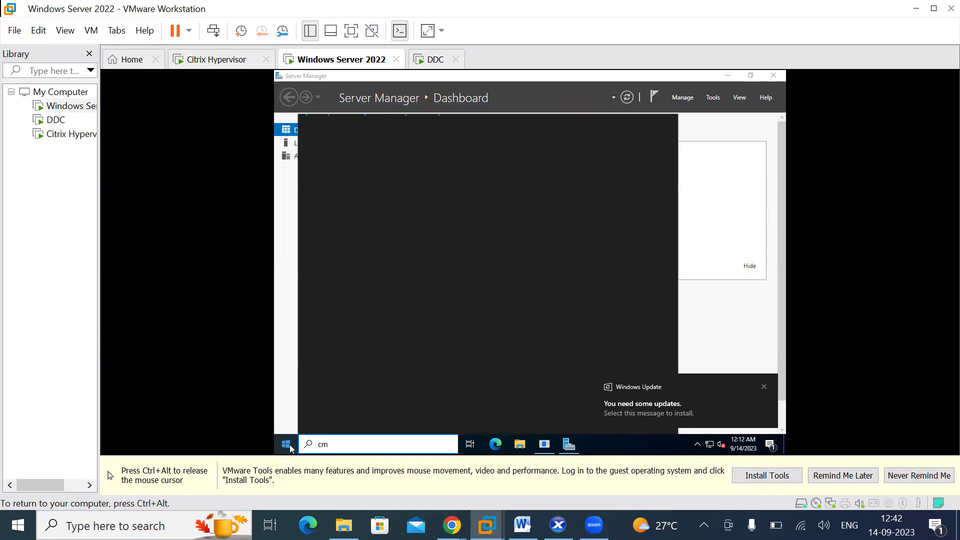
{"action": "type", "text": "d"}
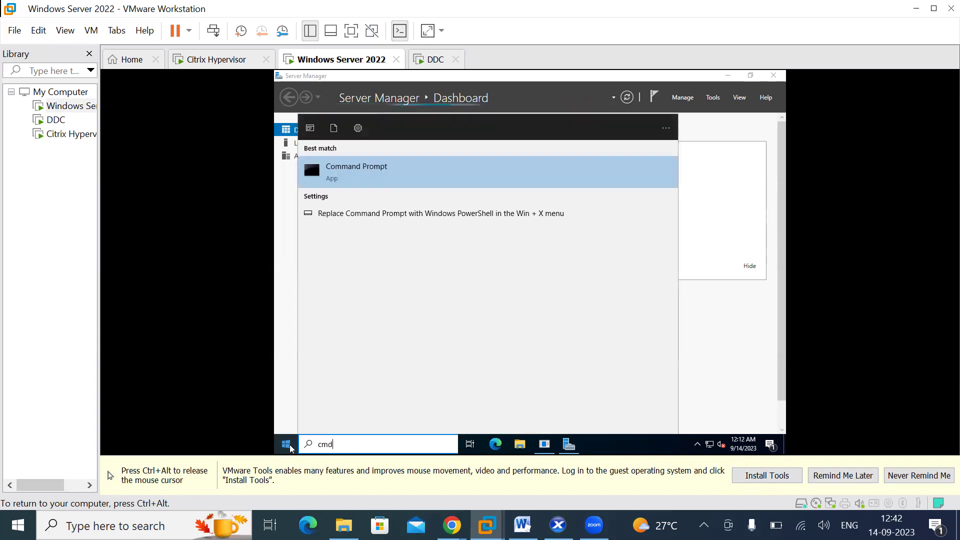
{"action": "left_click", "coordinate": [354, 167]}
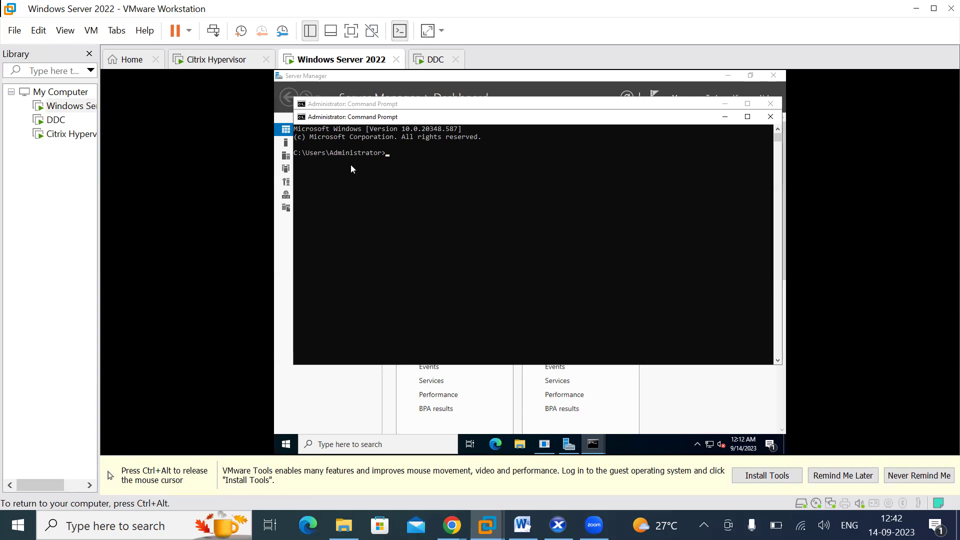
Run ipconfig to check the domain server's IP configuration, and release the cursor from the virtual machine
{"action": "type", "text": "ipconfi"}
{"action": "key", "text": "Return"}
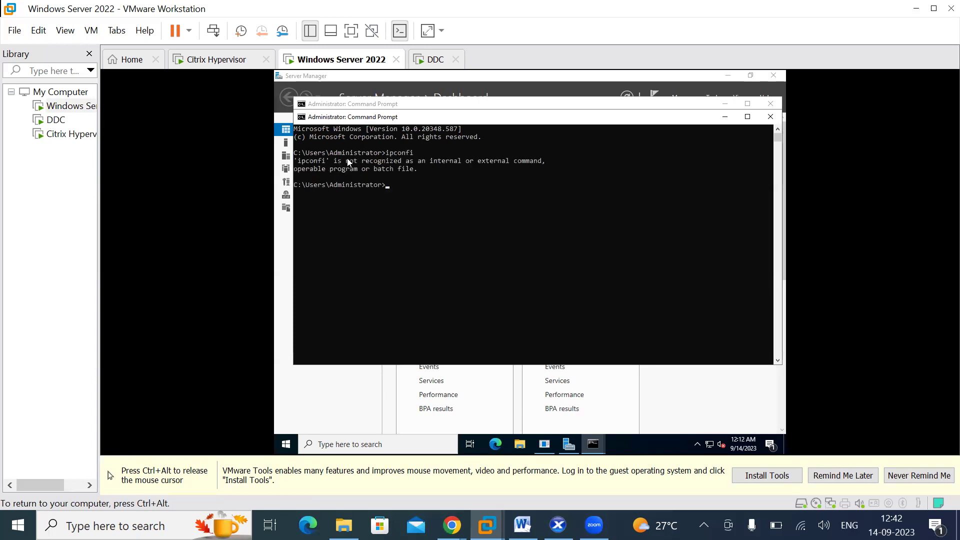
{"action": "type", "text": "ipconfig"}
{"action": "key", "text": "Return"}
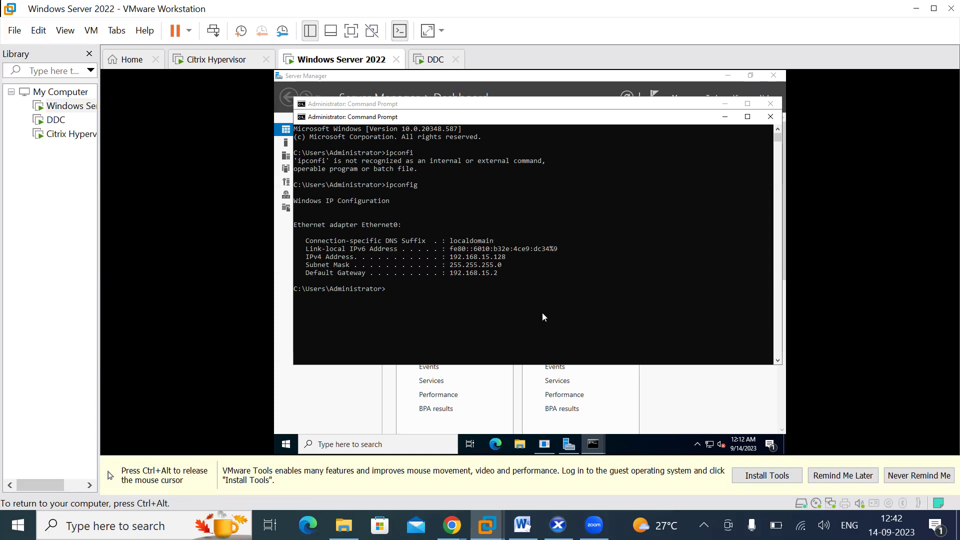
{"action": "key", "text": "ctrl+alt"}
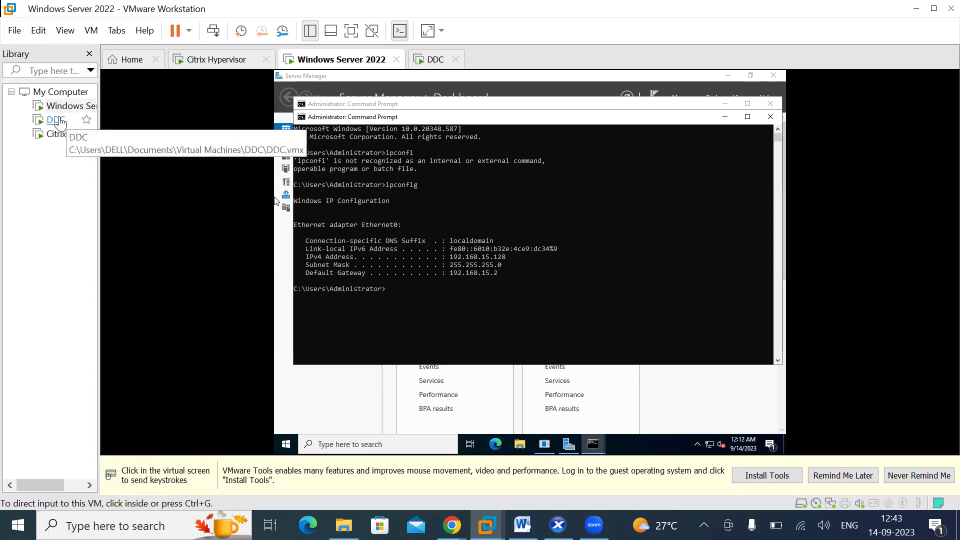
Switch to the DDC virtual machine, search for cmd in the guest and open Command Prompt
{"action": "left_click", "coordinate": [419, 74]}
{"action": "left_click", "coordinate": [432, 60]}
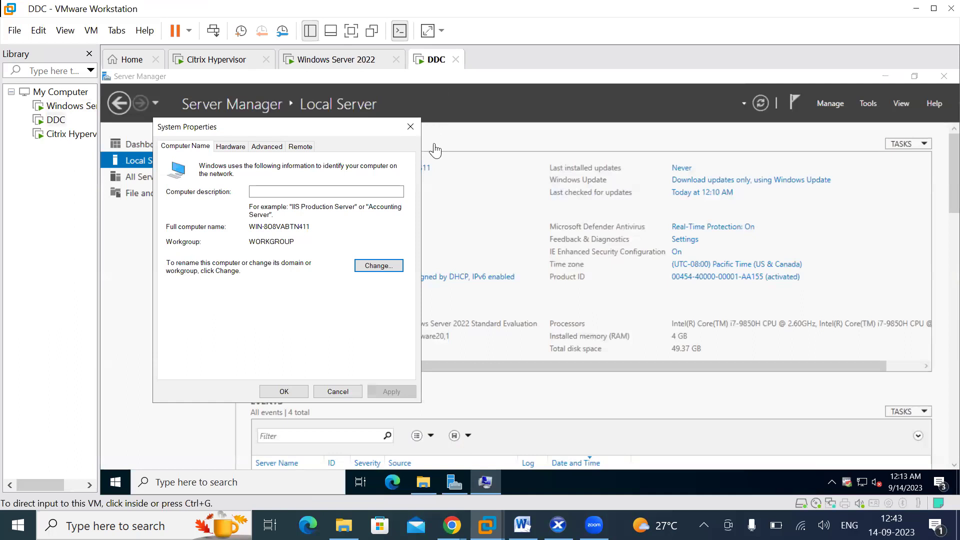
{"action": "left_click", "coordinate": [411, 129]}
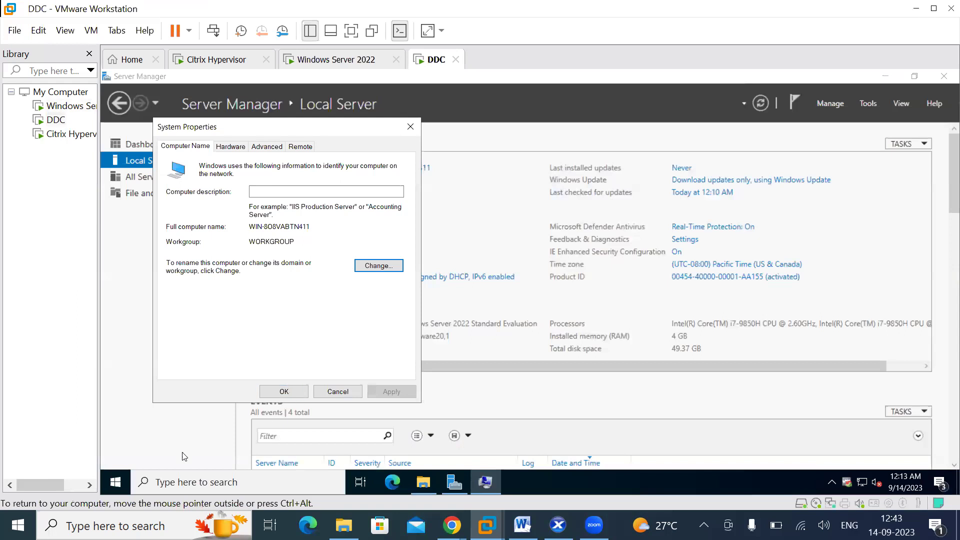
{"action": "left_click", "coordinate": [115, 490]}
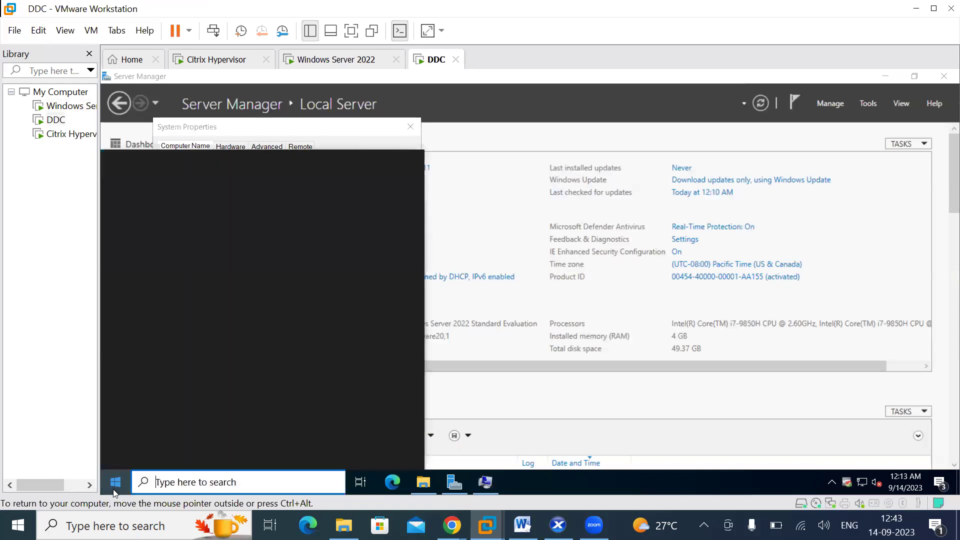
{"action": "type", "text": "cmd"}
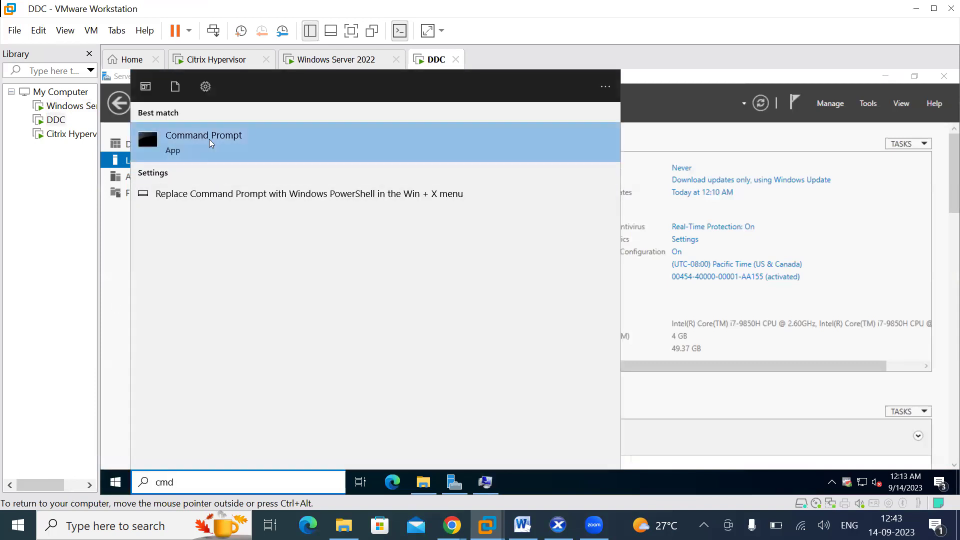
{"action": "left_click", "coordinate": [210, 143]}
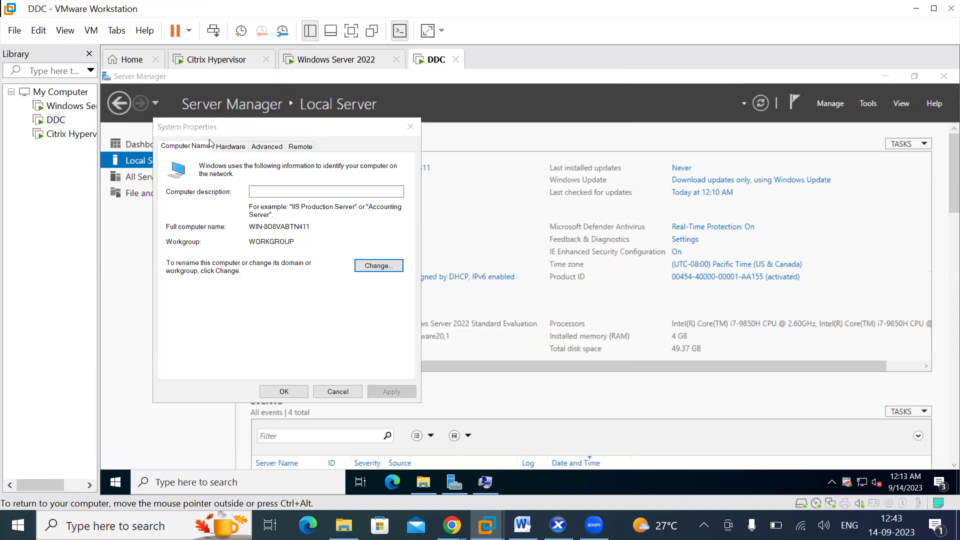
Run ipconfig in the DDC guest to check its IP configuration
{"action": "type", "text": "ipcon"}
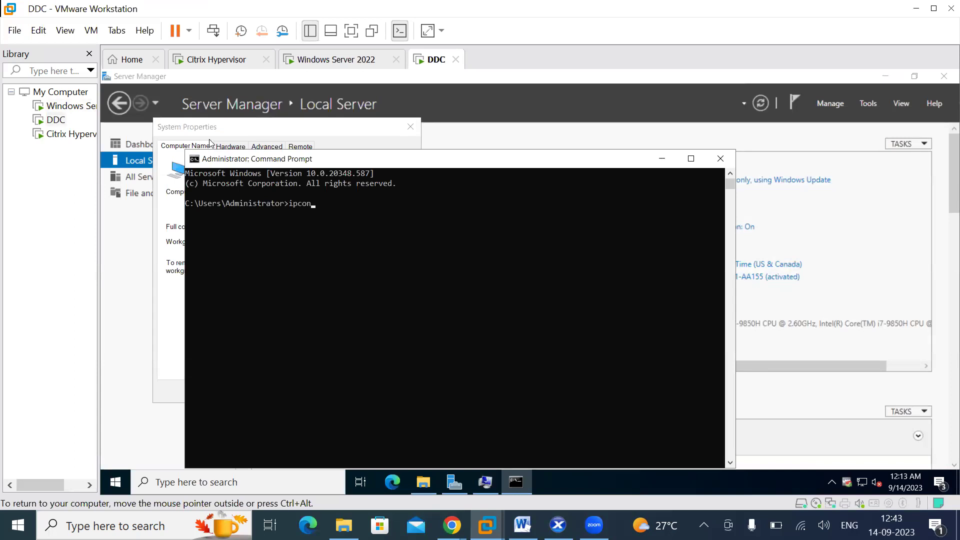
{"action": "type", "text": "fig"}
{"action": "key", "text": "Return"}
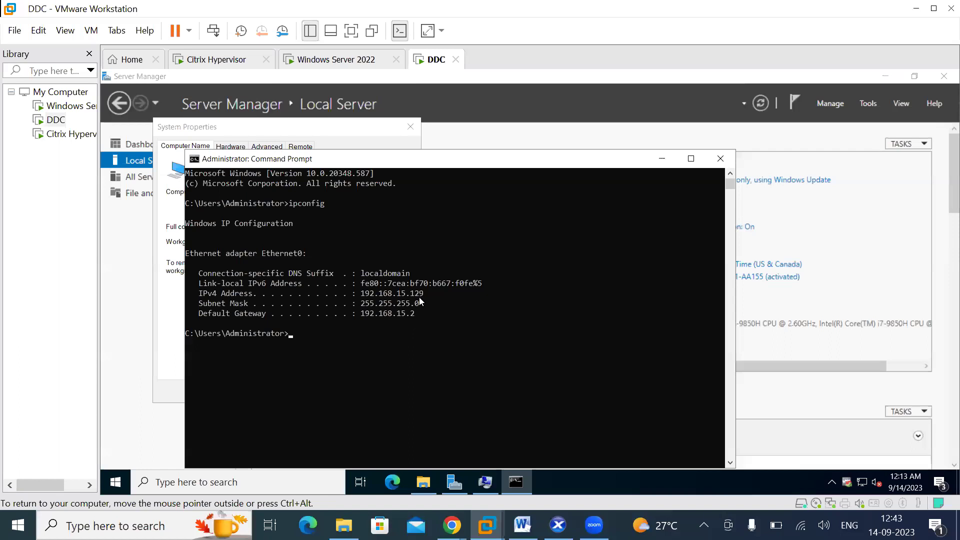
Ping 192.168.15.129 from the Windows Server 2022 virtual machine, and close that Command Prompt window
{"action": "left_click", "coordinate": [354, 65]}
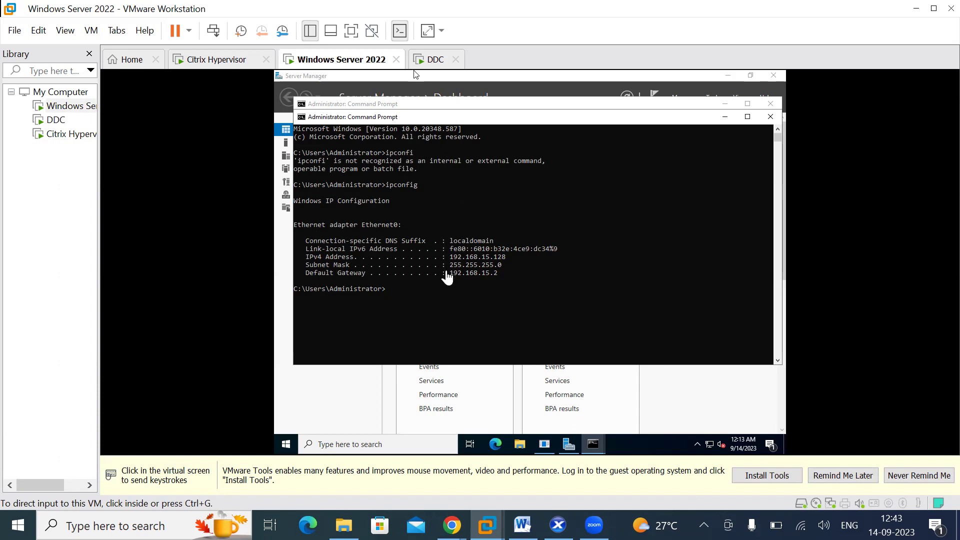
{"action": "left_click", "coordinate": [403, 293]}
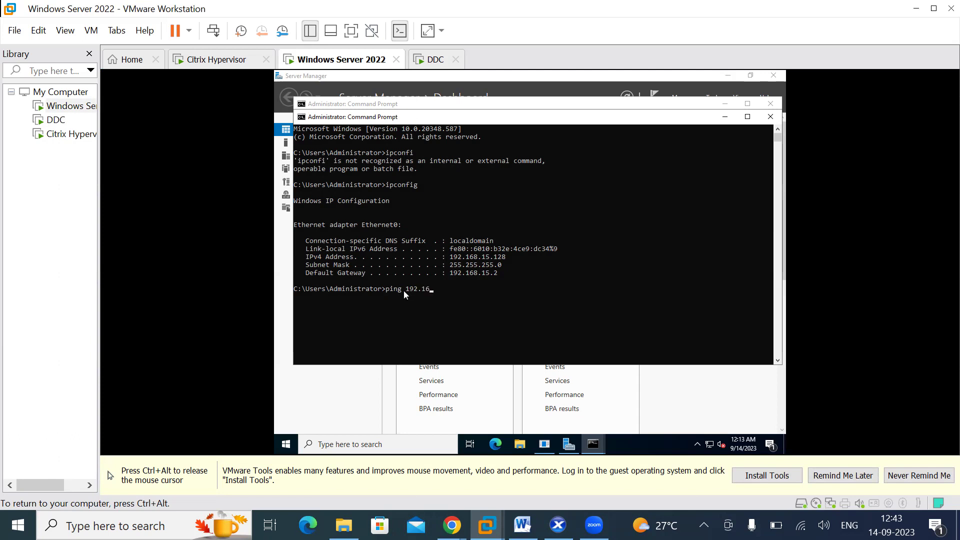
{"action": "type", "text": ".15.129"}
{"action": "key", "text": "Return"}
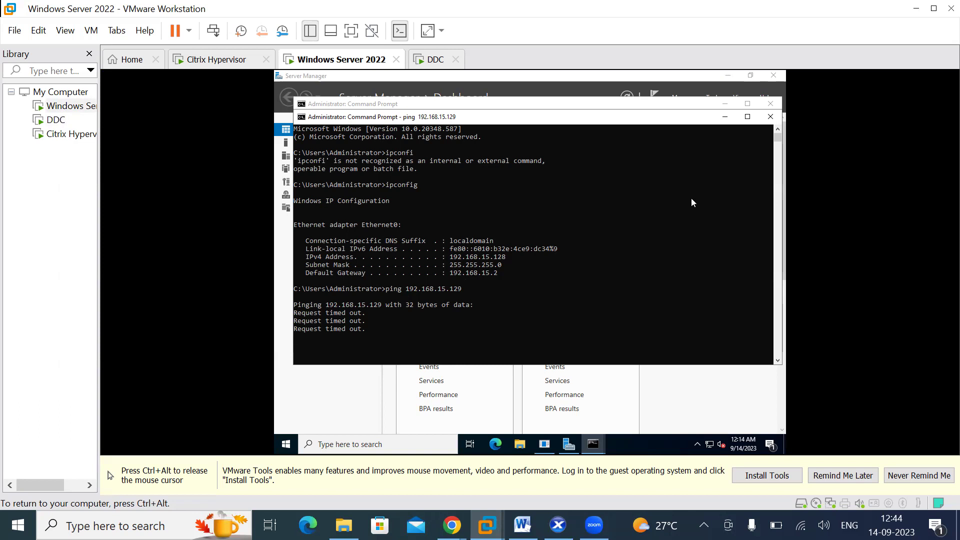
{"action": "left_click", "coordinate": [770, 117]}
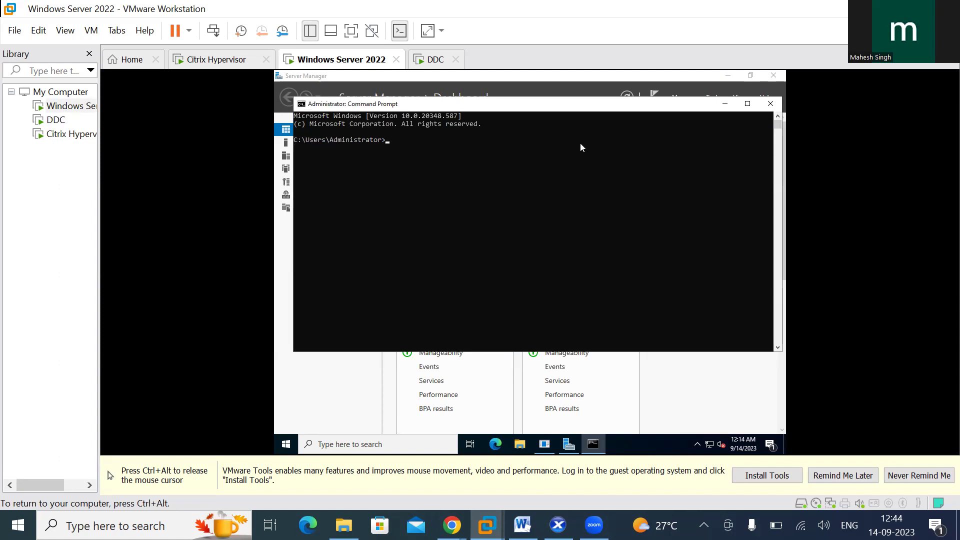
Ping 192.168.15.129 again from the remaining Command Prompt window, and interrupt the running ping
{"action": "type", "text": "ping 192.16"}
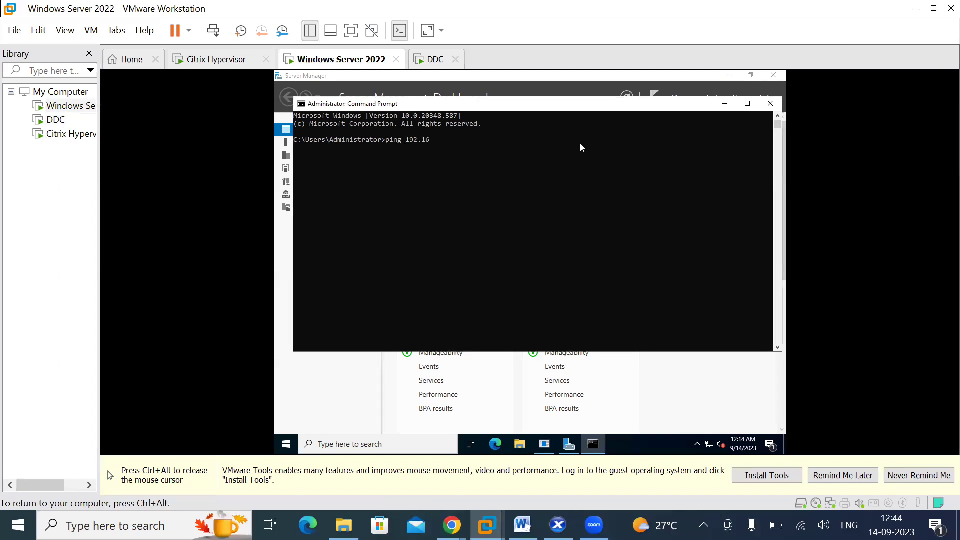
{"action": "type", "text": "8.15"}
{"action": "type", "text": ".129"}
{"action": "key", "text": "Return"}
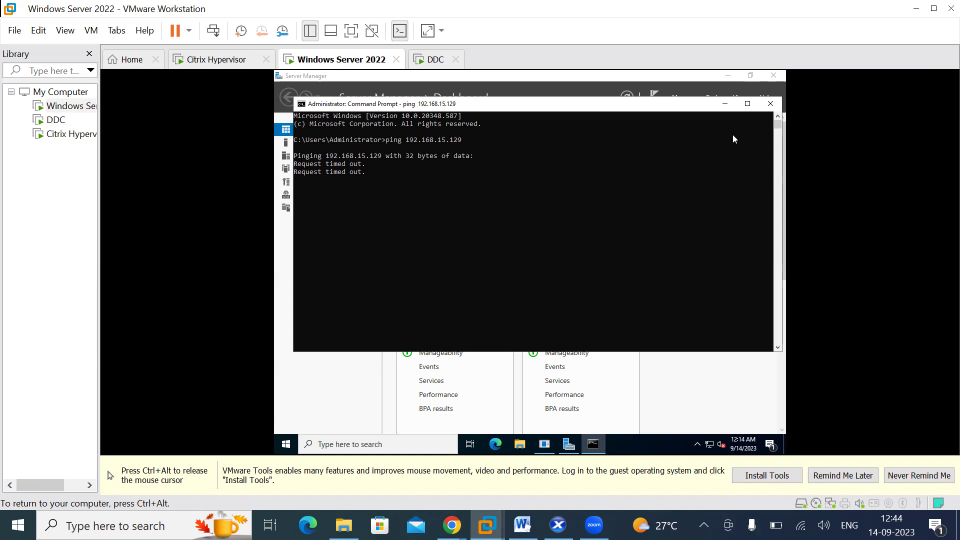
{"action": "key", "text": "ctrl+c"}
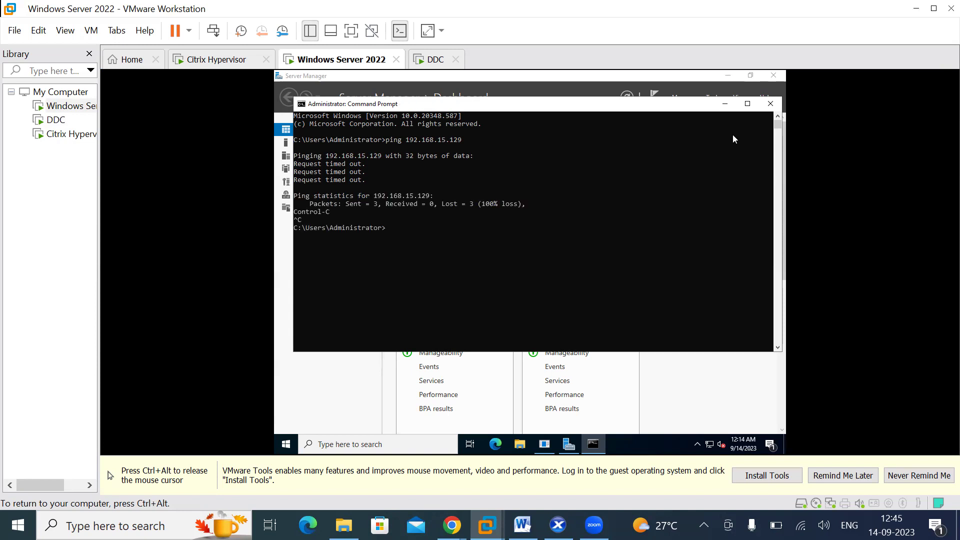
Open Network Connections with ncpa.cpl and bring up Ethernet0's IPv4 properties with automatic IP addressing selected
{"action": "type", "text": "ncpa.cpl"}
{"action": "key", "text": "Return"}
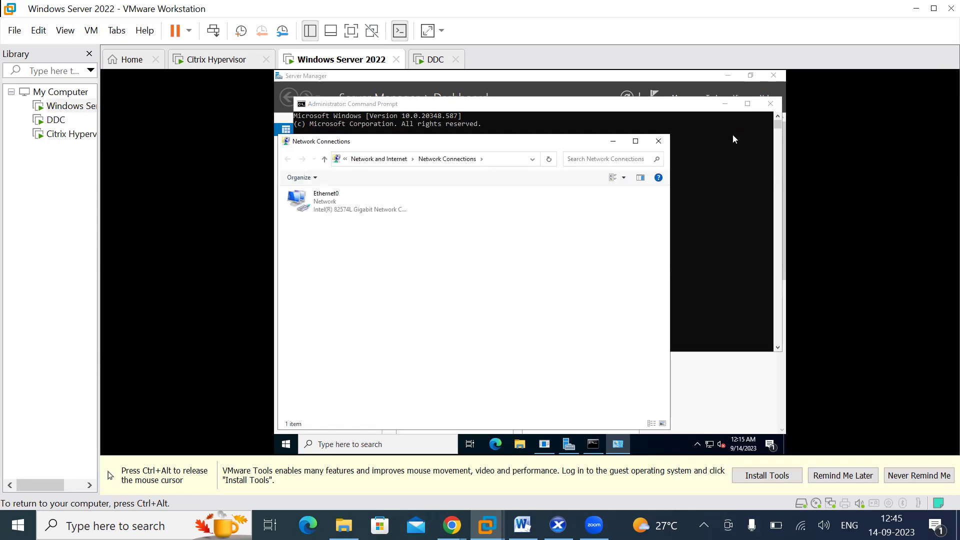
{"action": "key", "text": "ctrl+alt"}
{"action": "left_click", "coordinate": [412, 170]}
{"action": "double_click", "coordinate": [324, 203]}
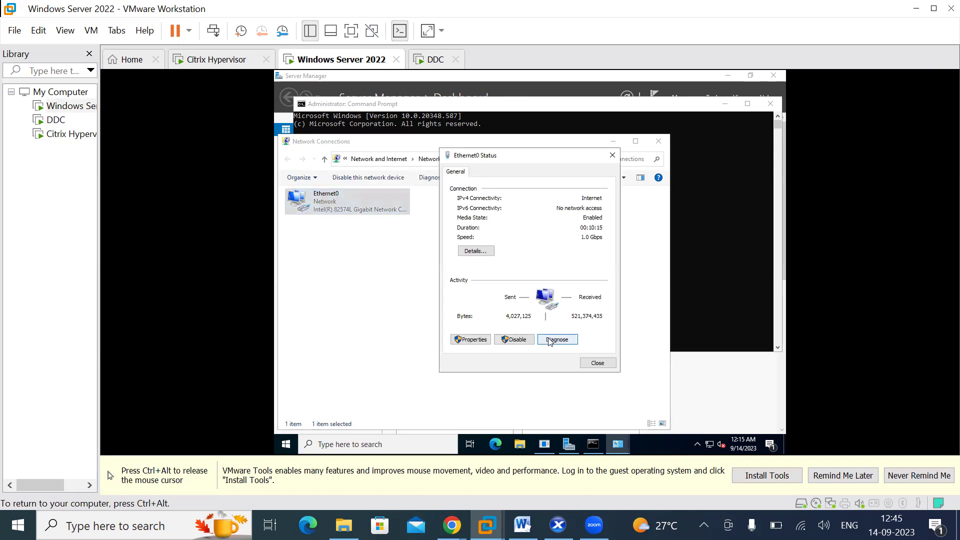
{"action": "left_click", "coordinate": [475, 340]}
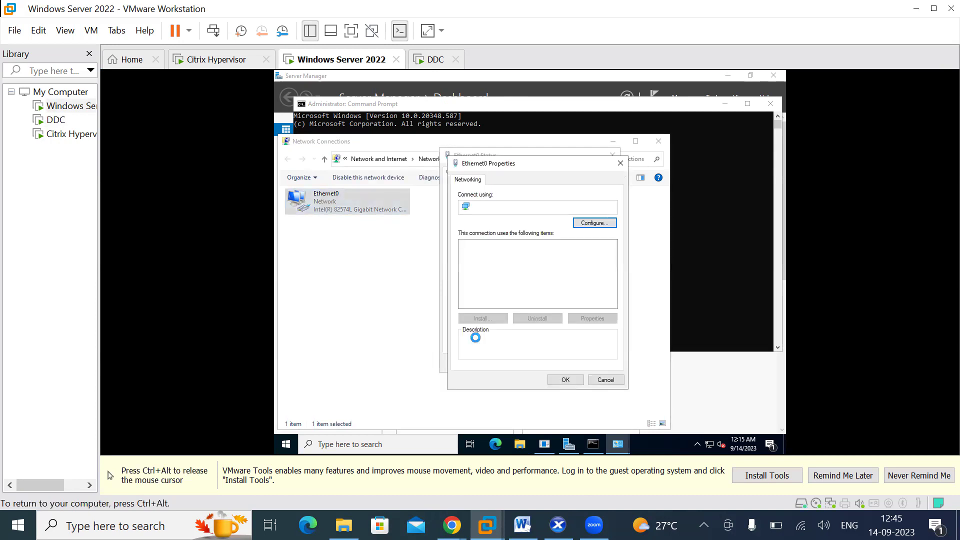
{"action": "double_click", "coordinate": [559, 270]}
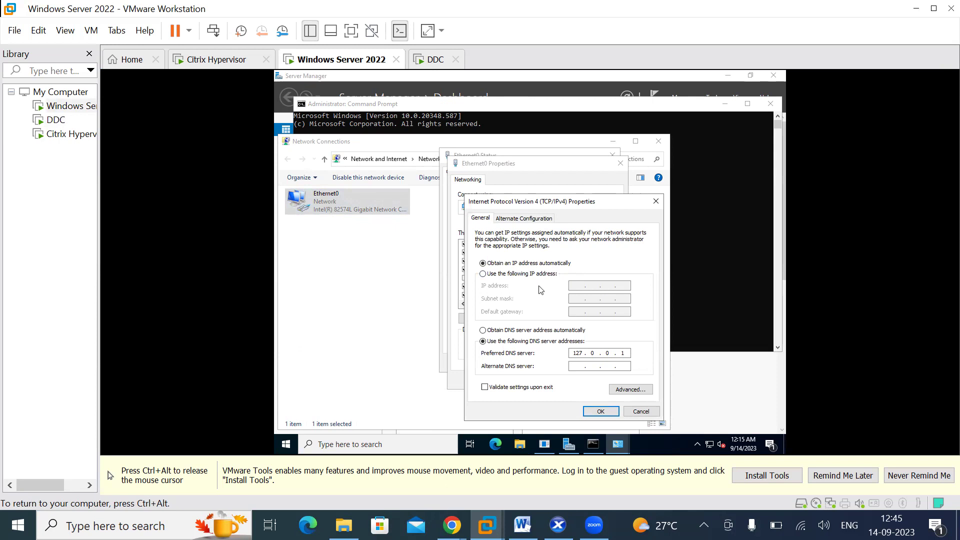
{"action": "left_click", "coordinate": [483, 274]}
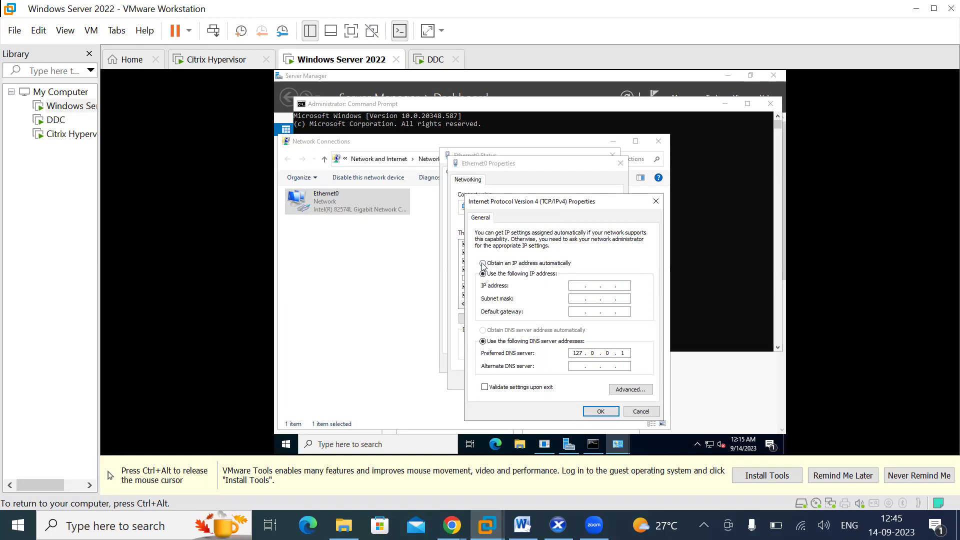
{"action": "left_click", "coordinate": [483, 263]}
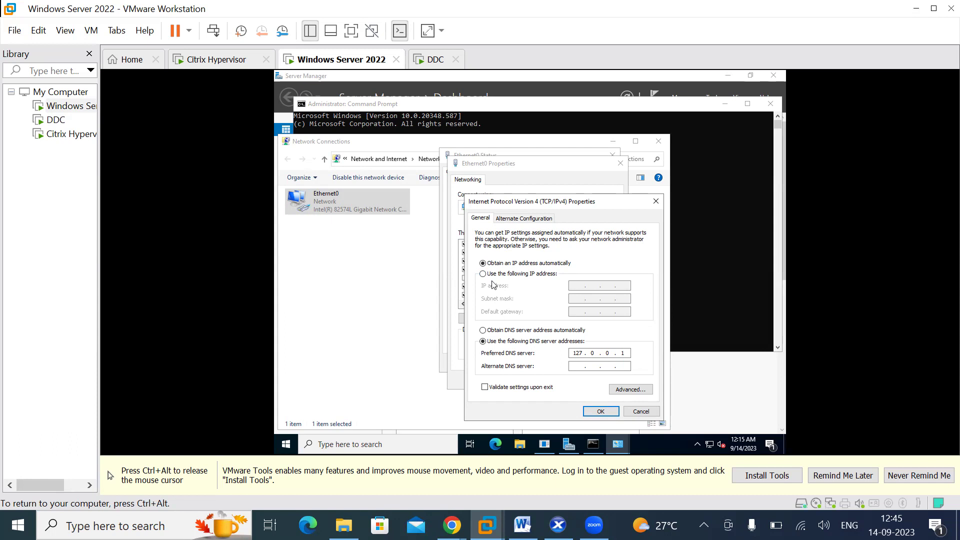
Release the cursor from the virtual machine and open the Virtual Network Editor with administrator privileges for changing settings
{"action": "key", "text": "ctrl+alt"}
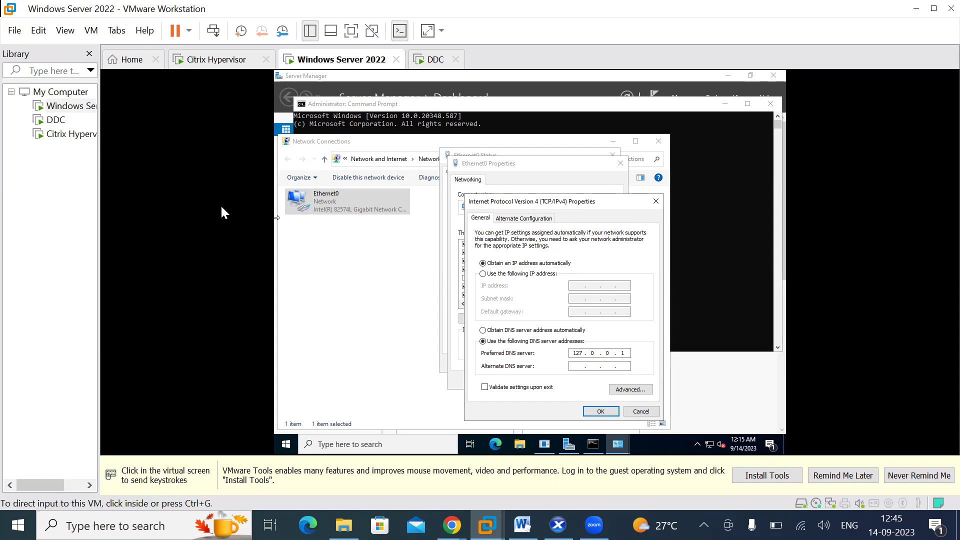
{"action": "right_click", "coordinate": [63, 110]}
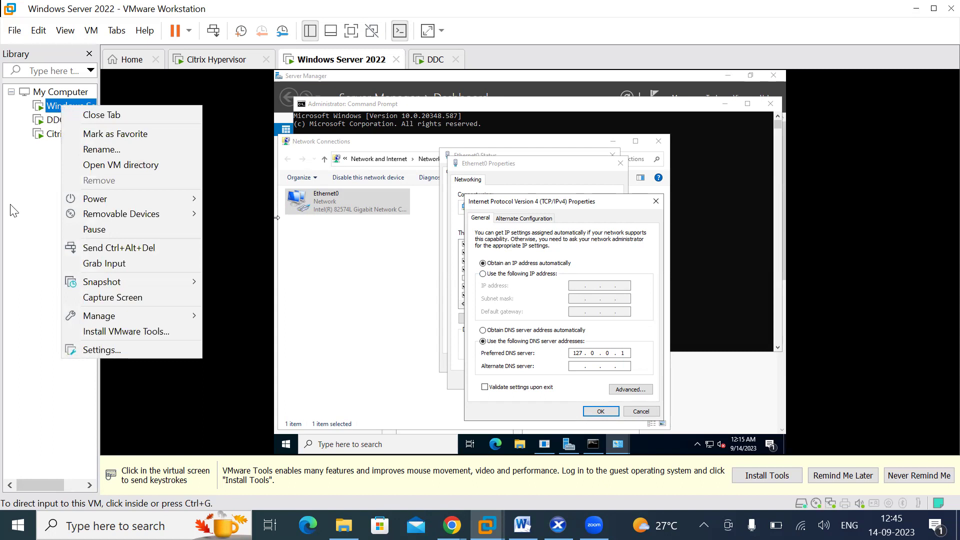
{"action": "left_click", "coordinate": [15, 222]}
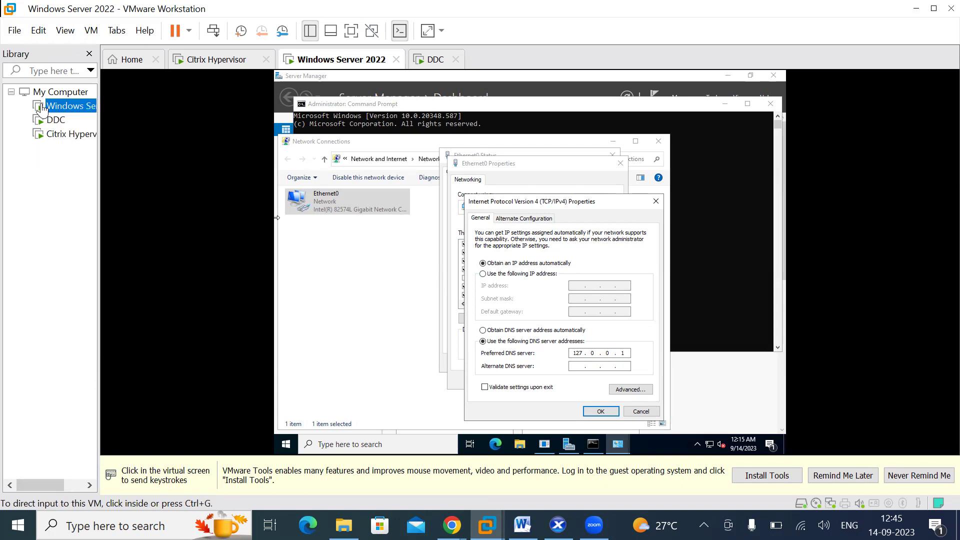
{"action": "left_click", "coordinate": [39, 33]}
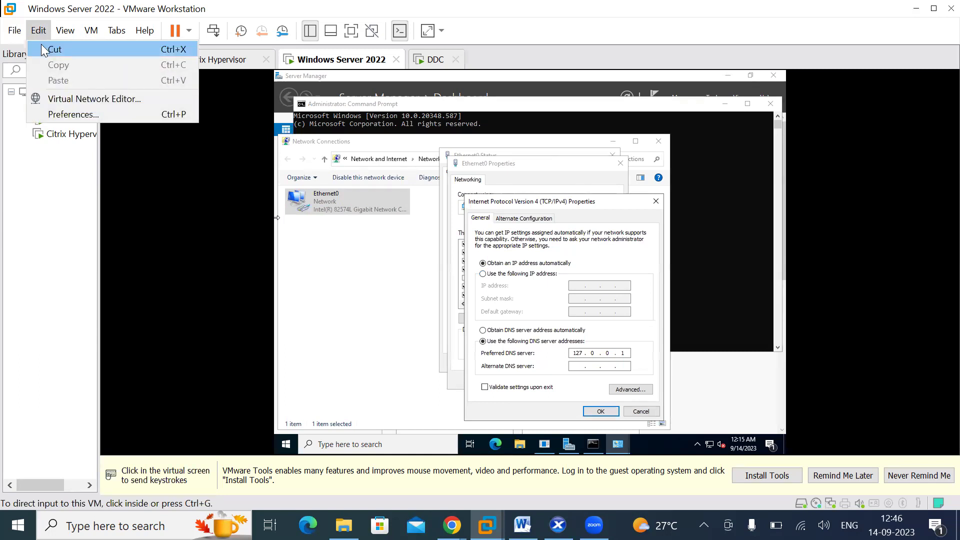
{"action": "left_click", "coordinate": [71, 102]}
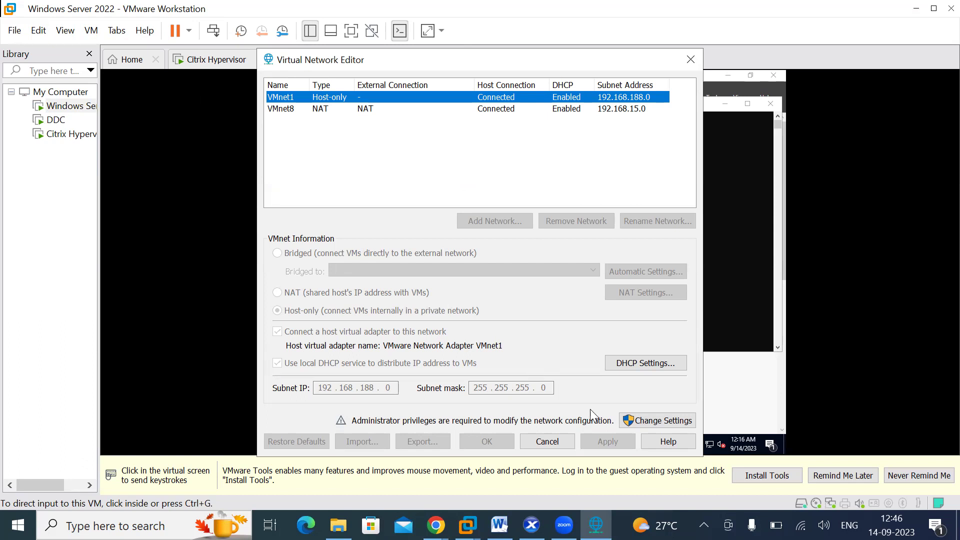
{"action": "left_click", "coordinate": [650, 420]}
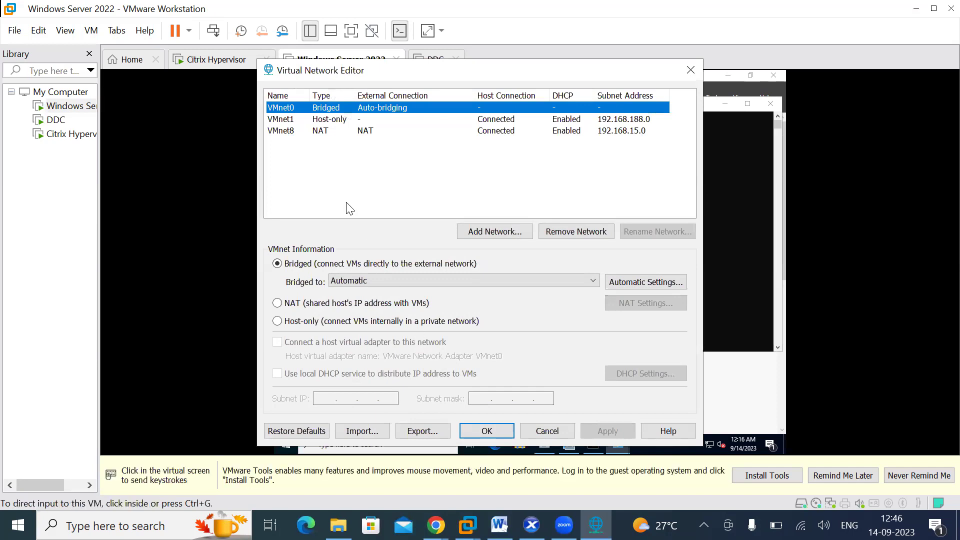
Disable the local DHCP service for the host-only network VMnet1, set its subnet IP to 192.168.10.0 and apply the changes
{"action": "left_click", "coordinate": [290, 120]}
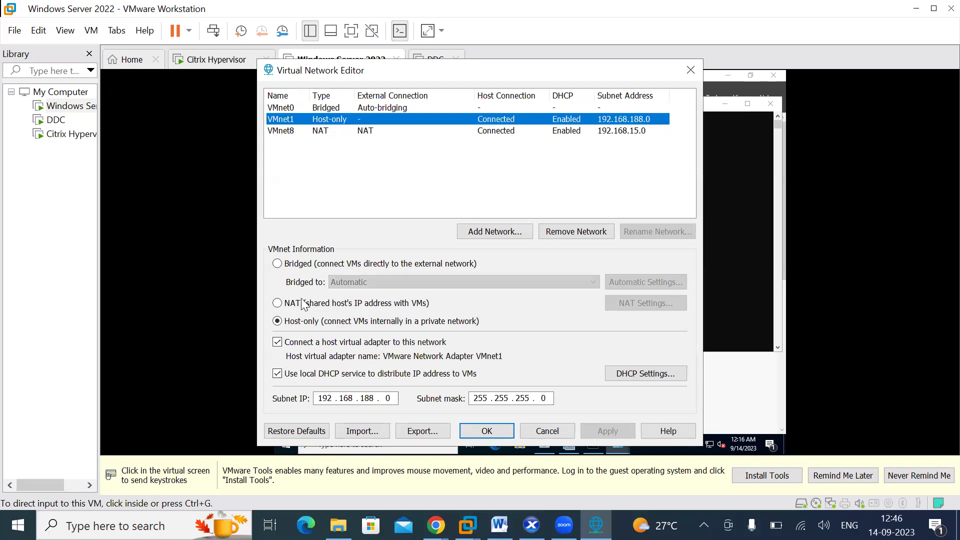
{"action": "left_click", "coordinate": [280, 378]}
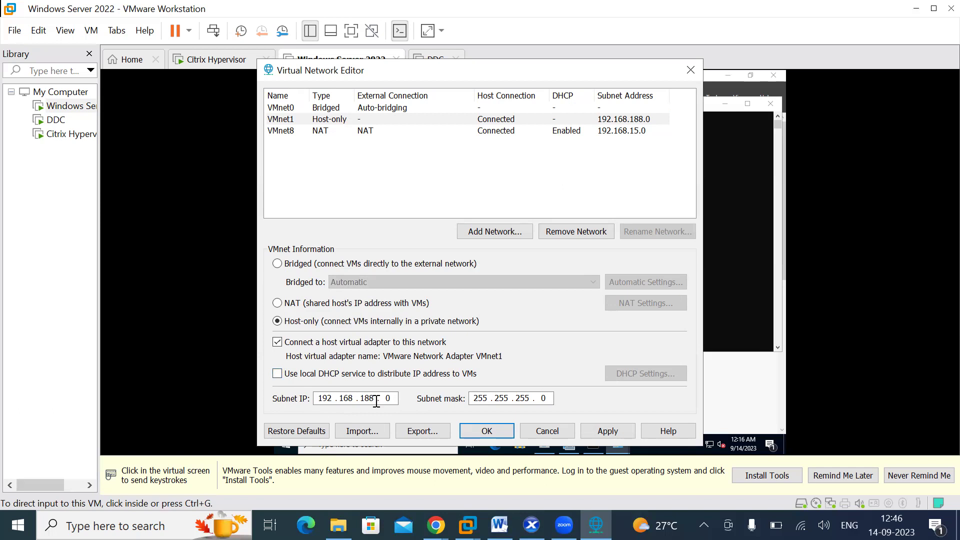
{"action": "key", "text": "BackSpace"}
{"action": "key", "text": "BackSpace"}
{"action": "type", "text": "0"}
{"action": "left_click", "coordinate": [601, 430]}
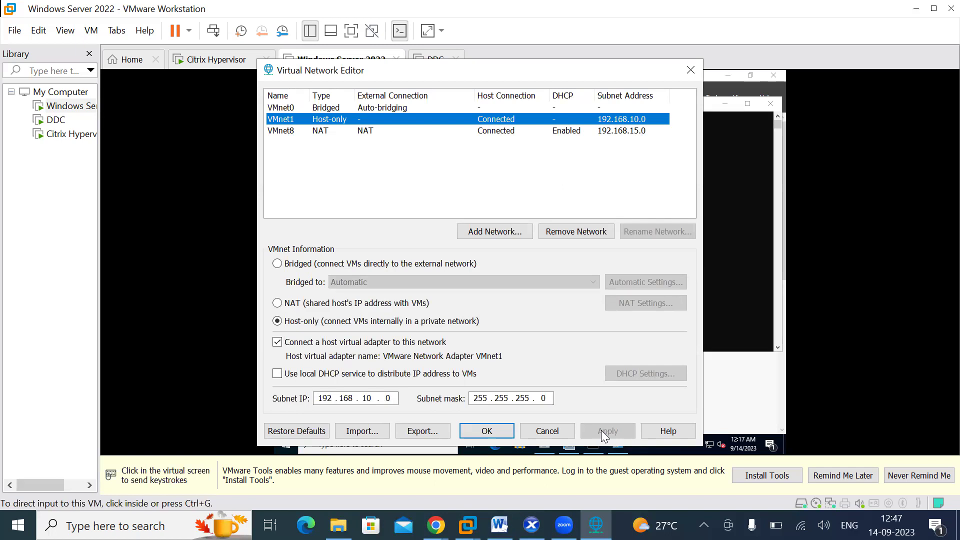
Set the NAT network VMnet8's subnet IP to 192.168.20.0 with local DHCP enabled, apply it and close the Virtual Network Editor
{"action": "left_click", "coordinate": [288, 132]}
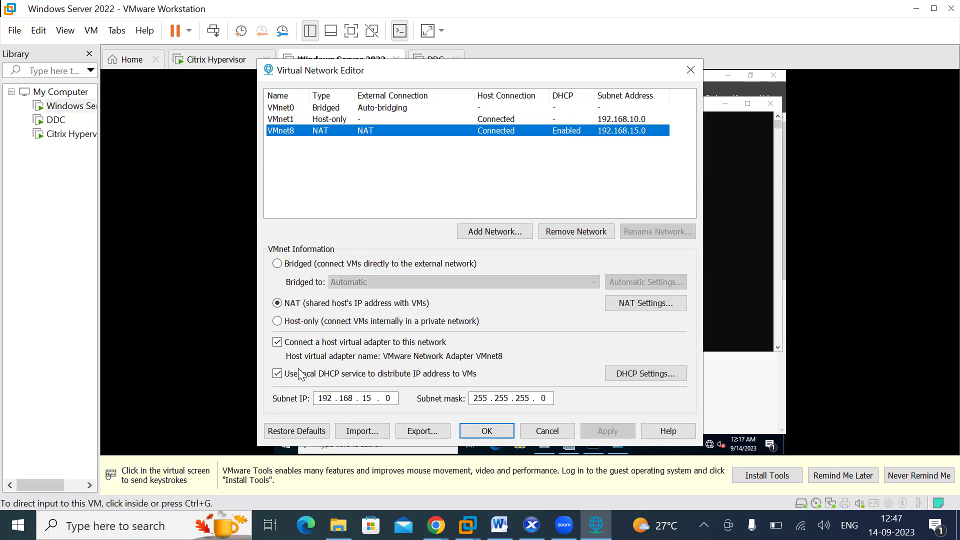
{"action": "left_click", "coordinate": [278, 374]}
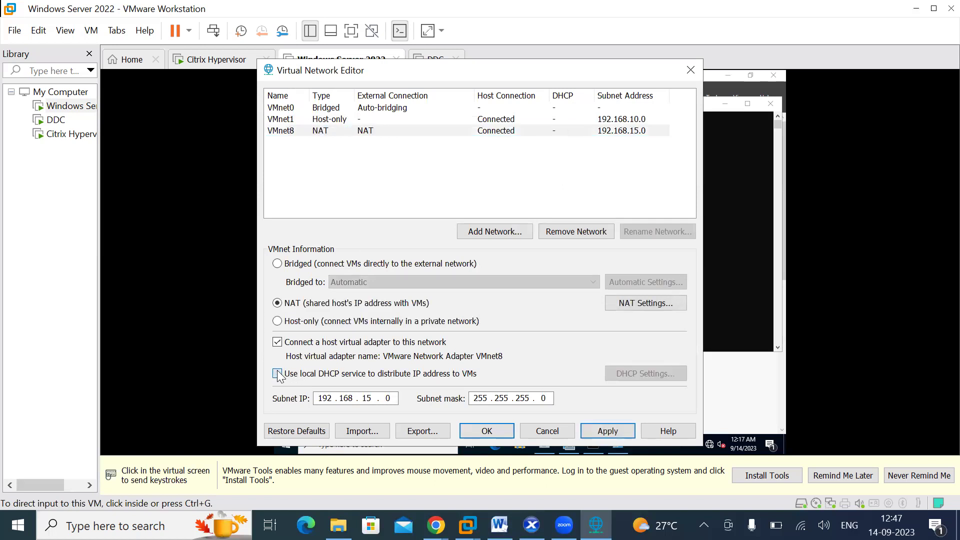
{"action": "left_click", "coordinate": [277, 374]}
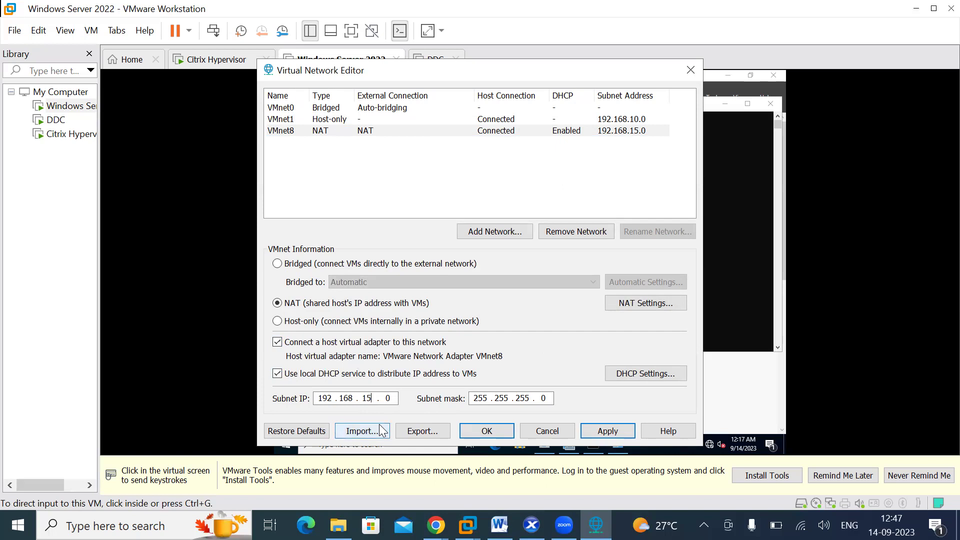
{"action": "key", "text": "BackSpace"}
{"action": "key", "text": "BackSpace"}
{"action": "type", "text": "20"}
{"action": "left_click", "coordinate": [610, 431]}
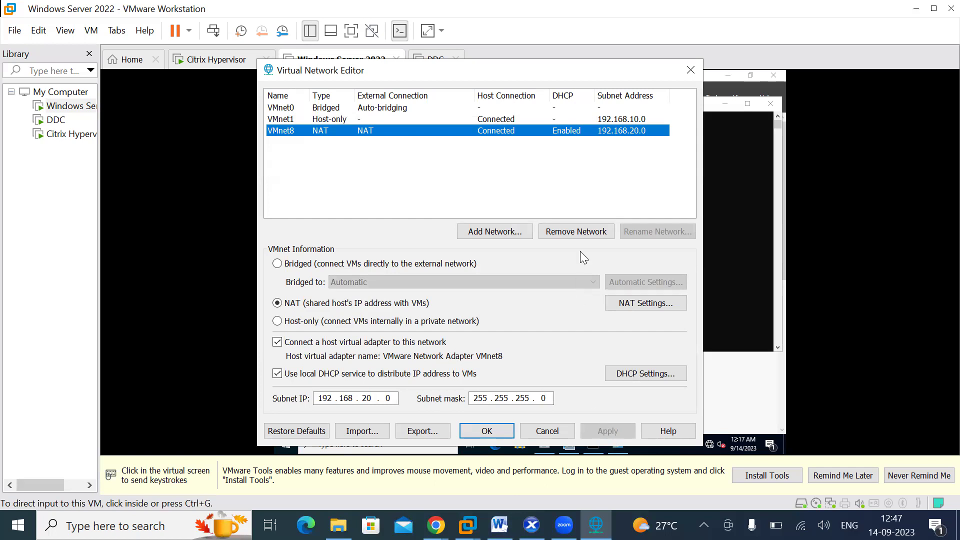
{"action": "left_click", "coordinate": [614, 193]}
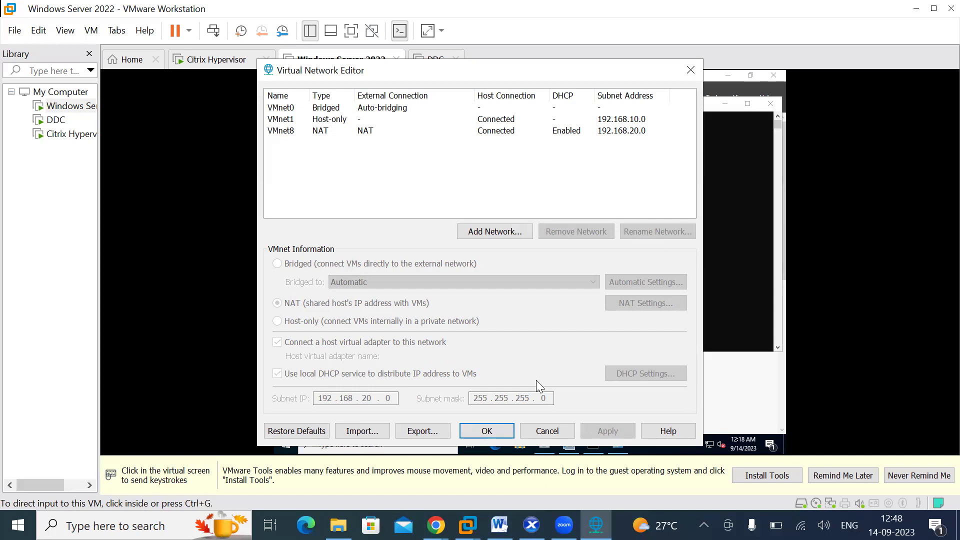
{"action": "left_click", "coordinate": [496, 430]}
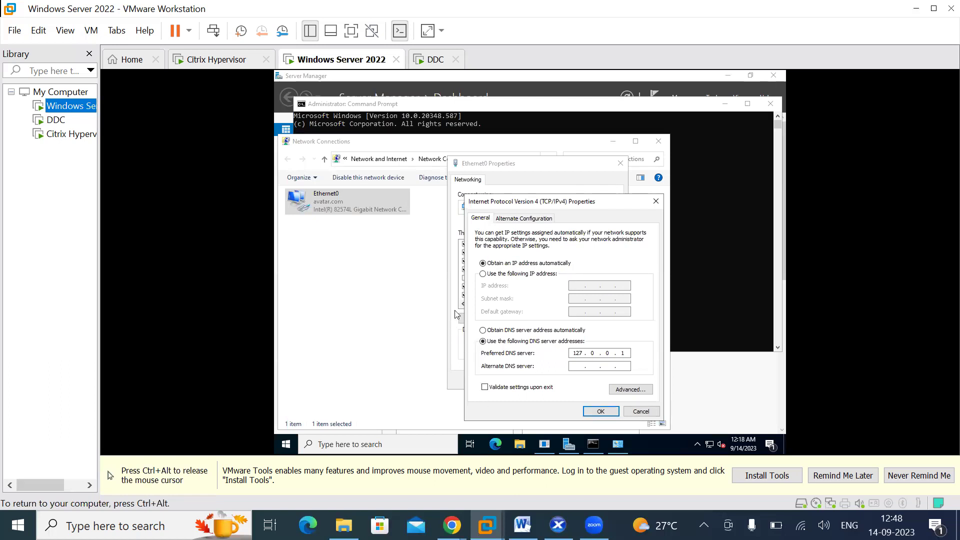
Close the IPv4 properties, release the cursor and set the Windows Server 2022 virtual machine's network adapter to Host-only
{"action": "left_click", "coordinate": [655, 202]}
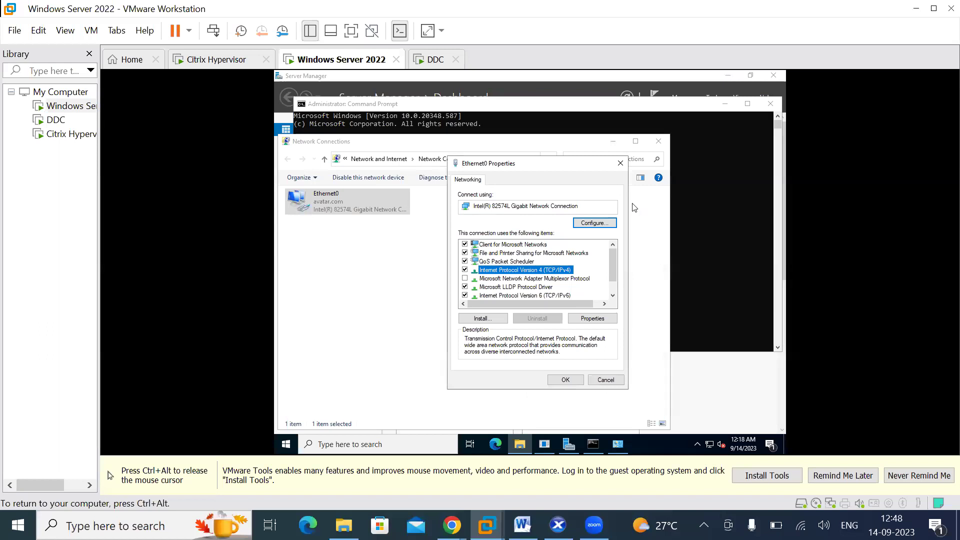
{"action": "key", "text": "ctrl+alt"}
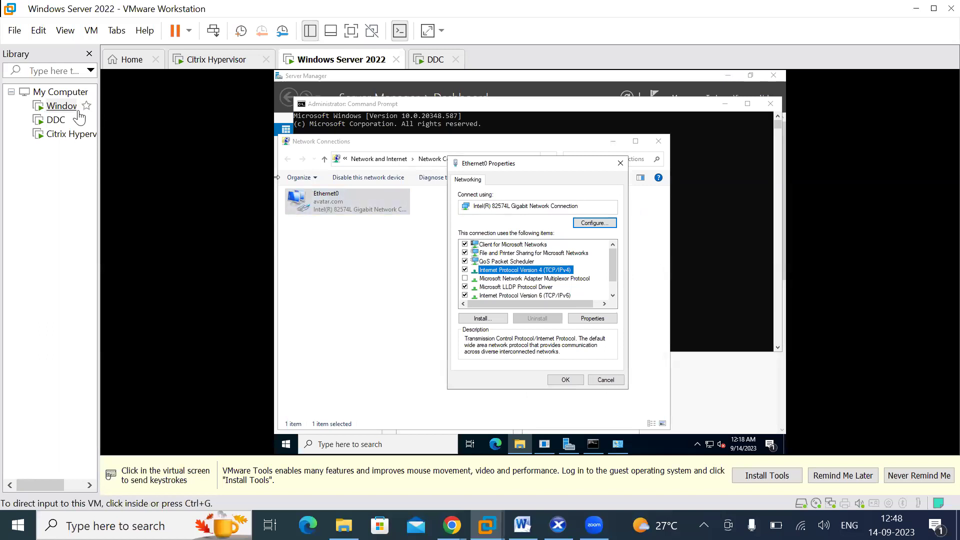
{"action": "right_click", "coordinate": [71, 109]}
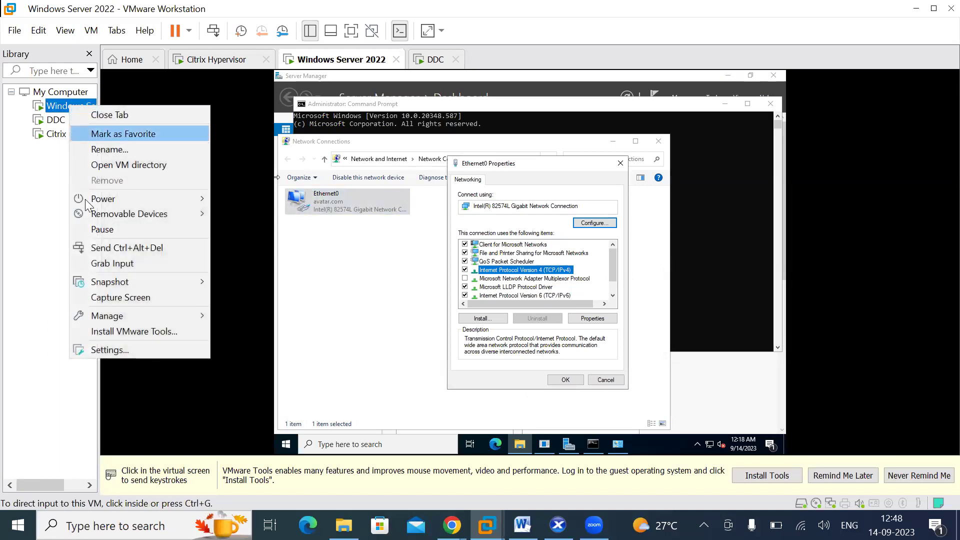
{"action": "left_click", "coordinate": [108, 351]}
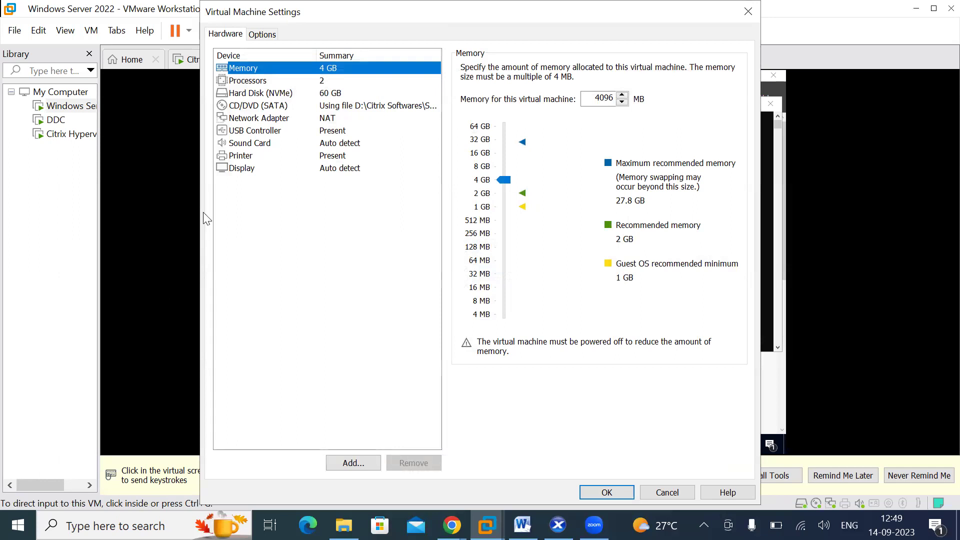
{"action": "left_click", "coordinate": [254, 121]}
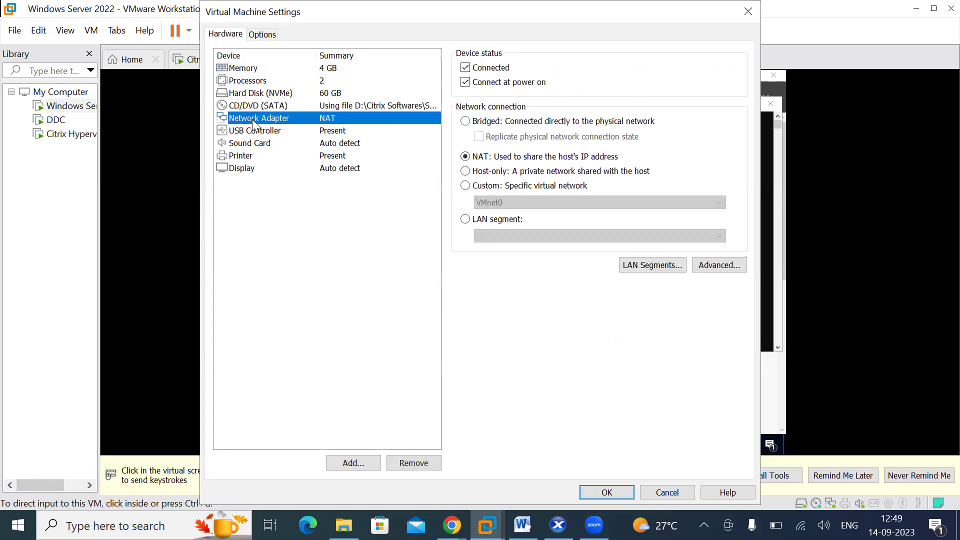
{"action": "left_click", "coordinate": [465, 172]}
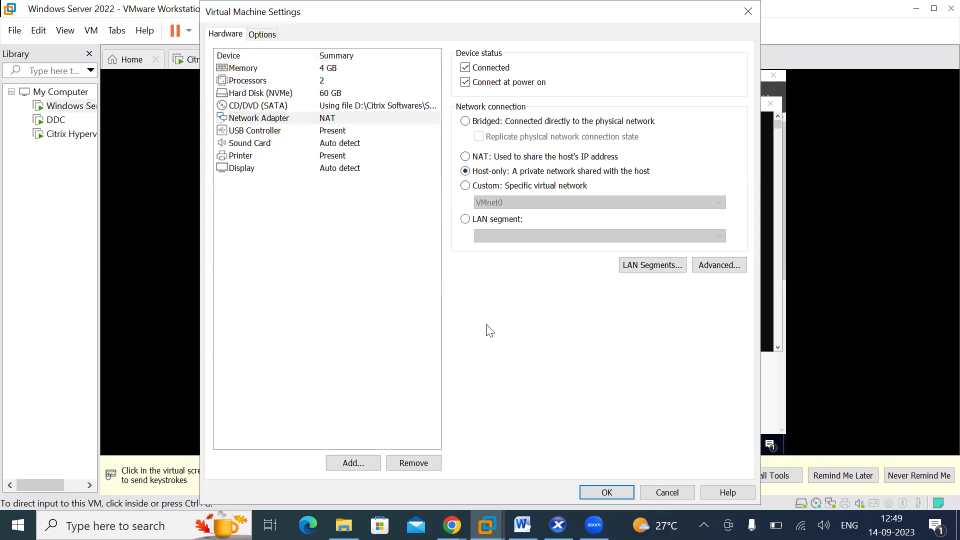
{"action": "left_click", "coordinate": [599, 495]}
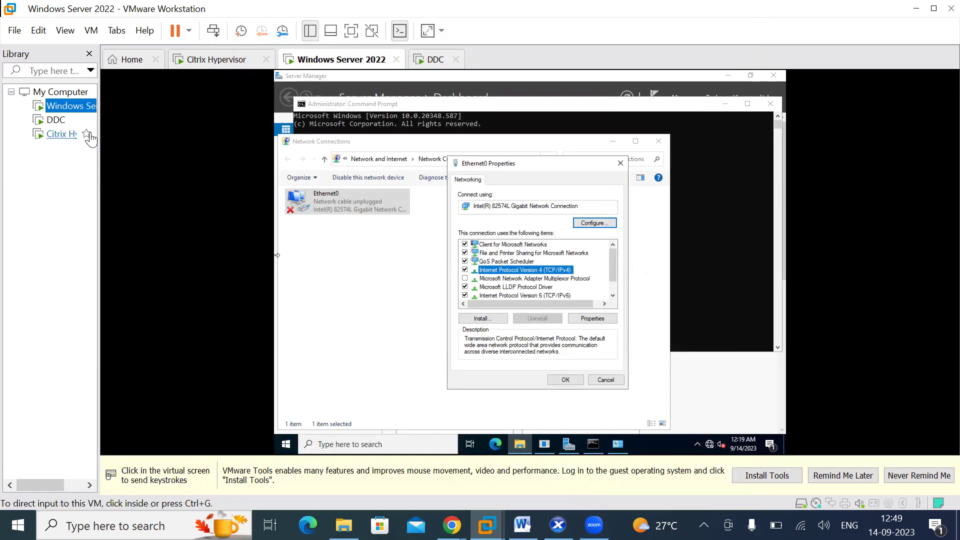
Set the DDC virtual machine's network adapter to Host-only in its settings
{"action": "left_click", "coordinate": [56, 123]}
{"action": "right_click", "coordinate": [56, 124]}
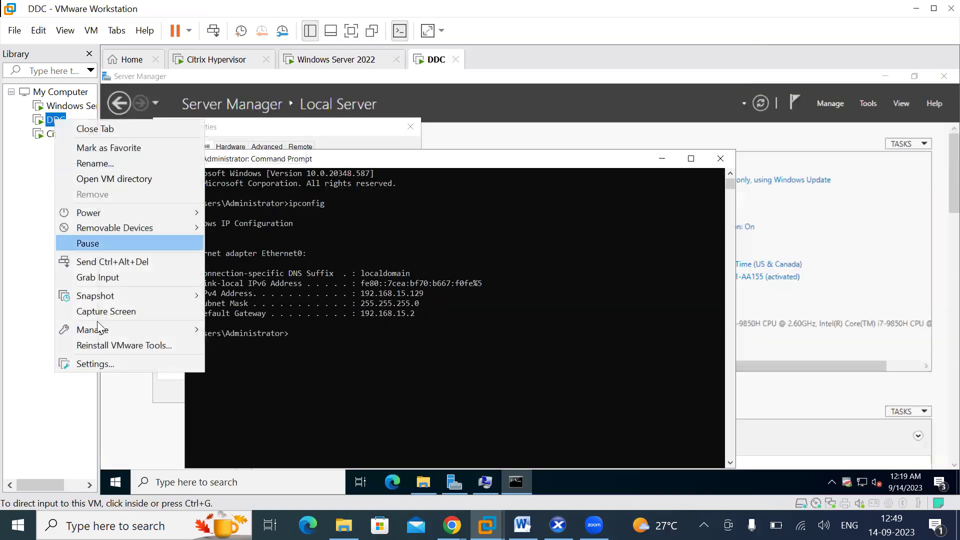
{"action": "left_click", "coordinate": [104, 364]}
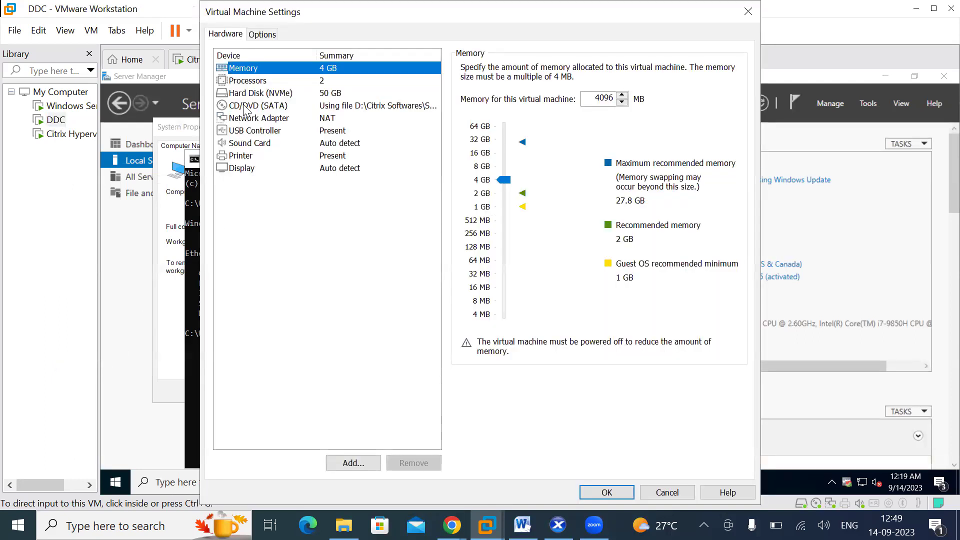
{"action": "left_click", "coordinate": [250, 118]}
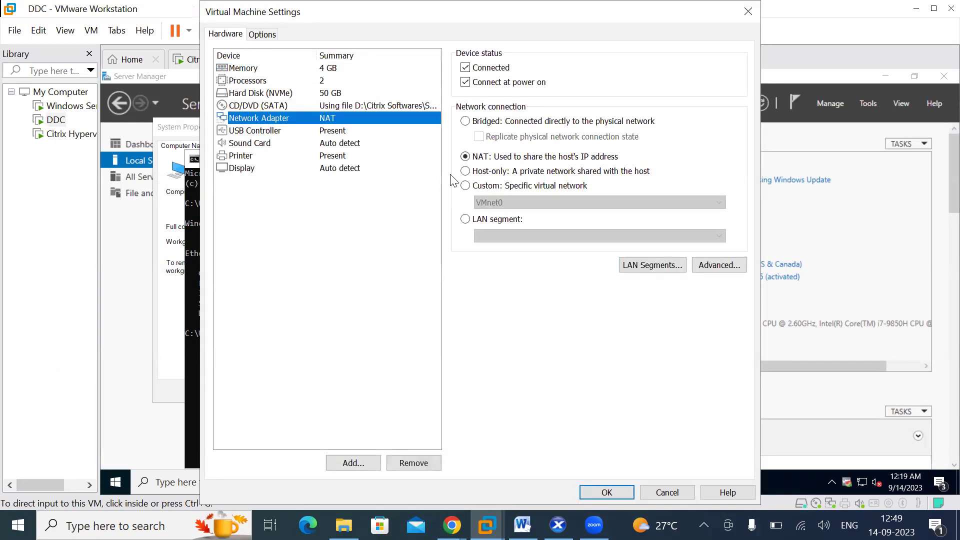
{"action": "left_click", "coordinate": [465, 171]}
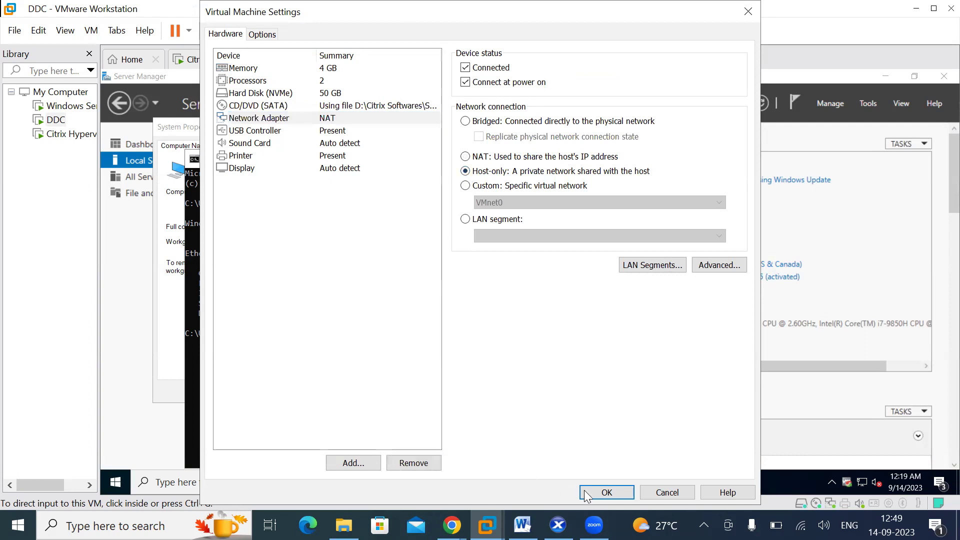
{"action": "left_click", "coordinate": [608, 494]}
Check the network connection type of the Citrix Hypervisor virtual machine's network adapter and close its settings
{"action": "left_click", "coordinate": [68, 140]}
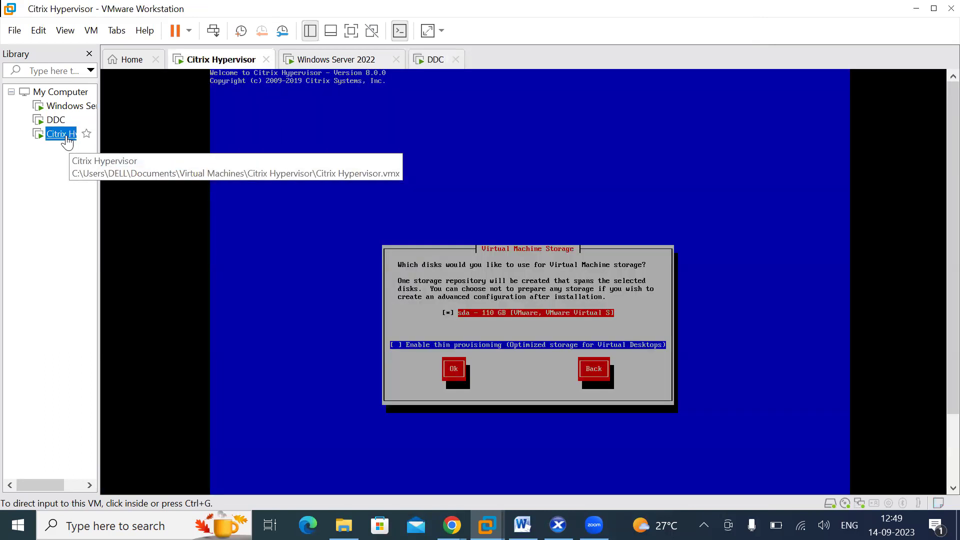
{"action": "left_click", "coordinate": [58, 107]}
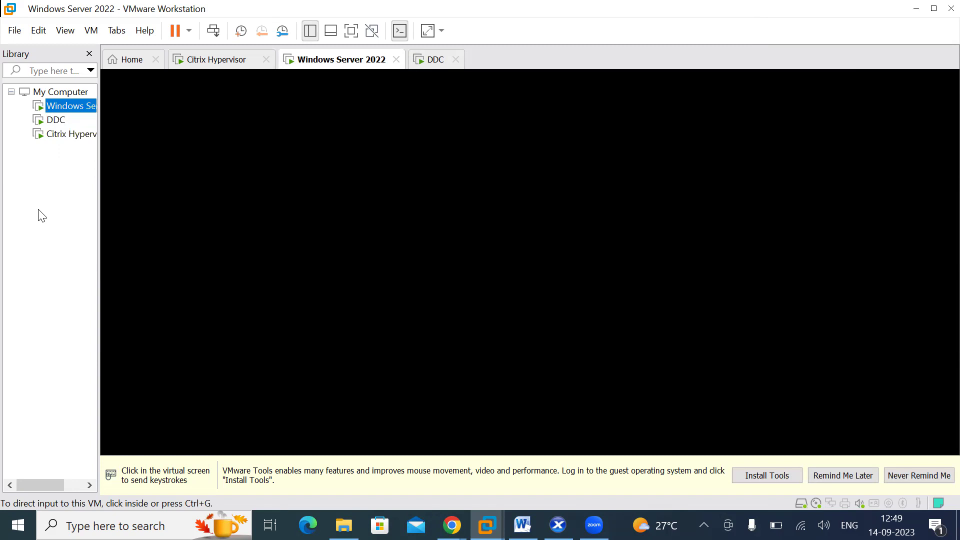
{"action": "left_click", "coordinate": [61, 134]}
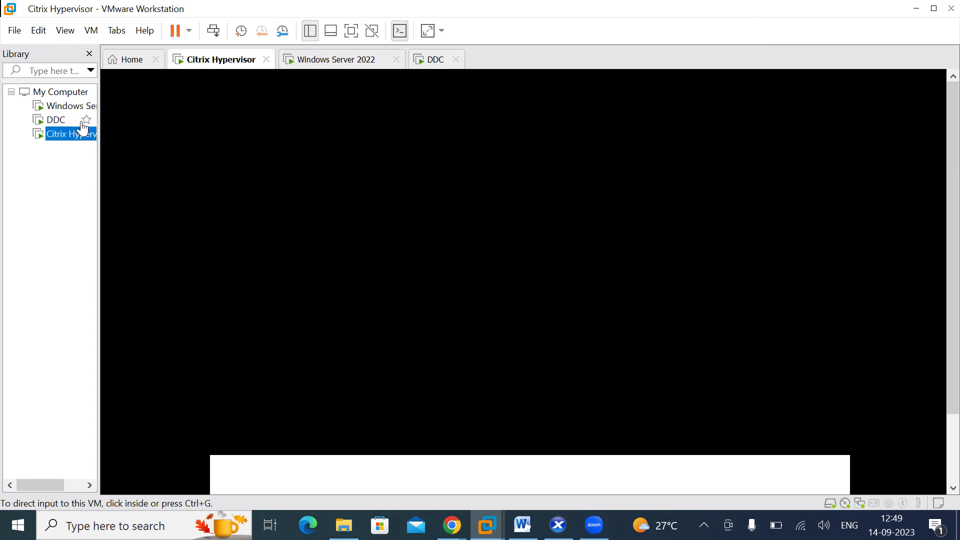
{"action": "right_click", "coordinate": [68, 133]}
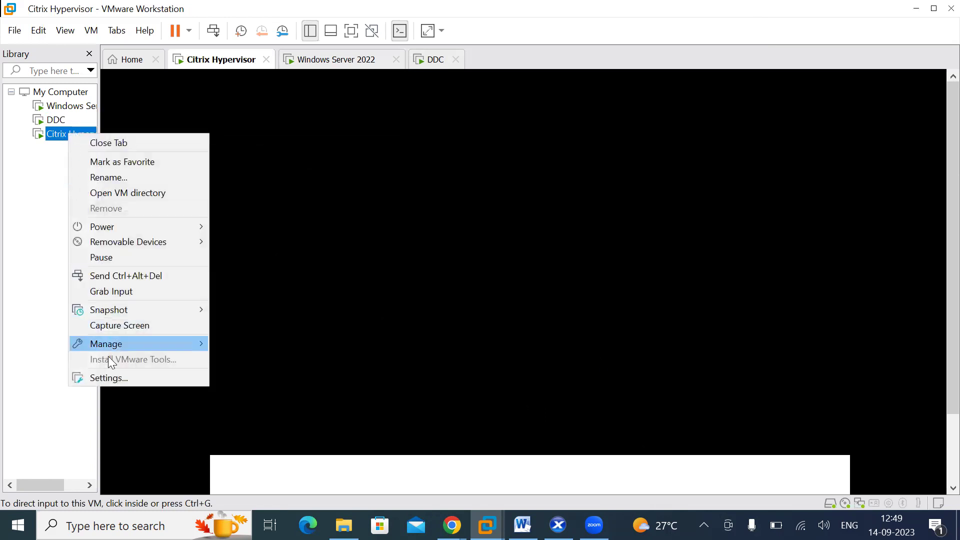
{"action": "left_click", "coordinate": [112, 378]}
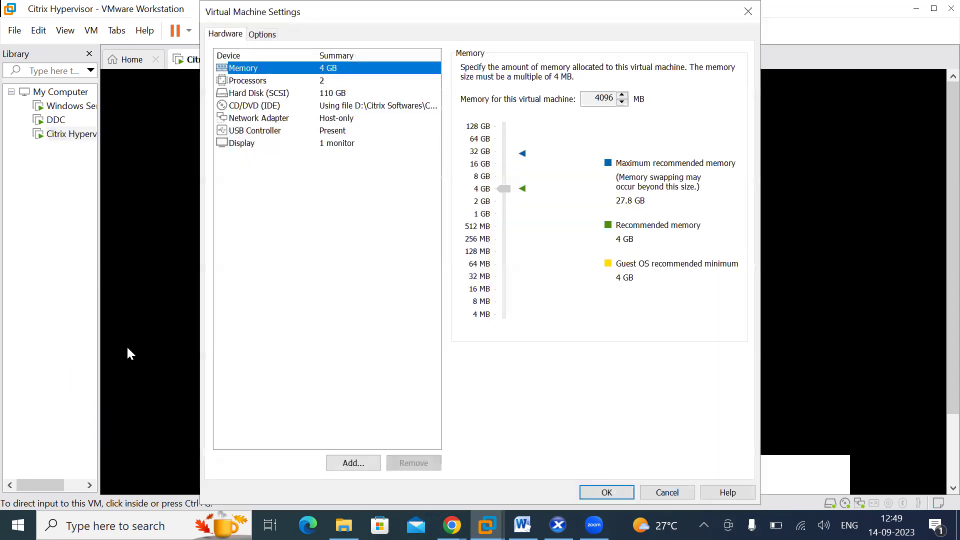
{"action": "left_click", "coordinate": [245, 119]}
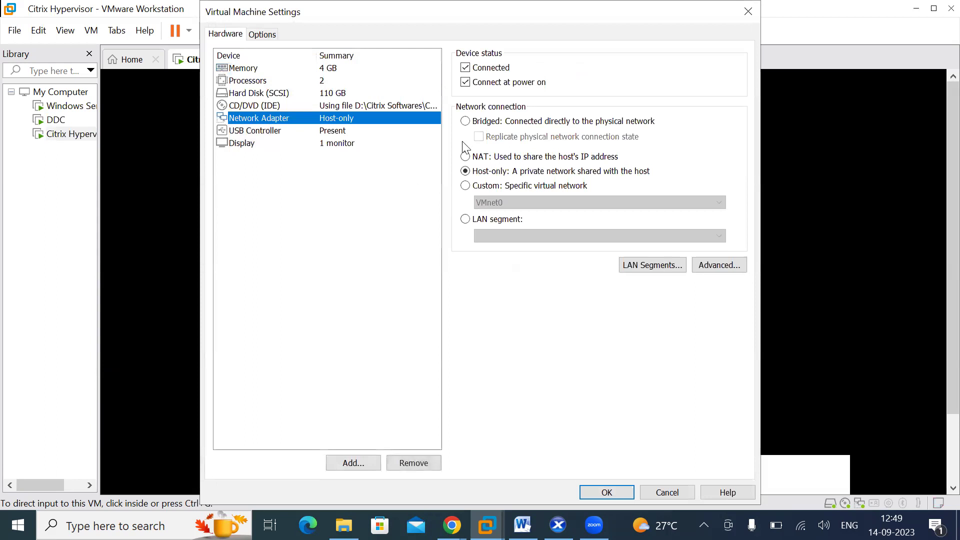
{"action": "left_click", "coordinate": [607, 493]}
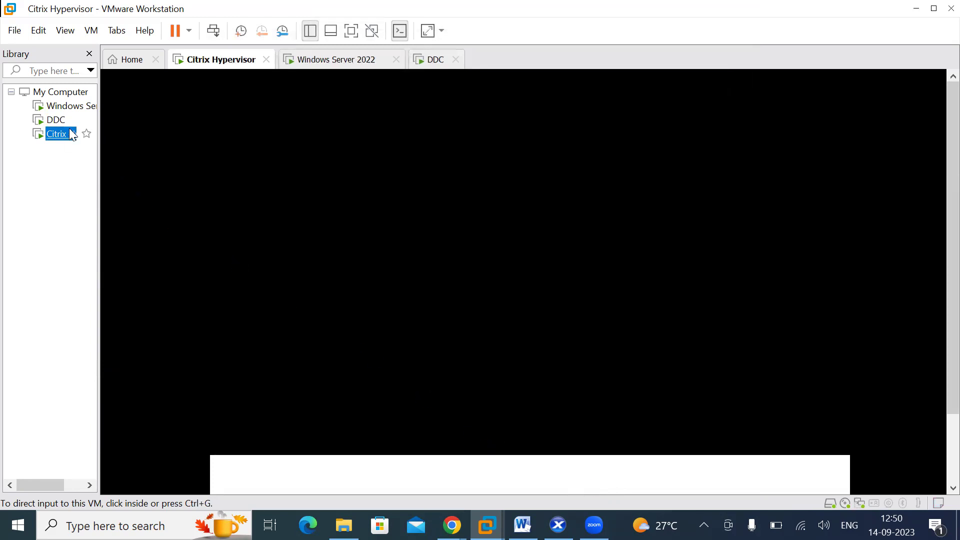
In Windows Server 2022, give Ethernet0 the static IPv4 address 192.168.10.100, subnet mask 255.255.255.0 and default gateway 192.168.10.2
{"action": "left_click", "coordinate": [64, 107]}
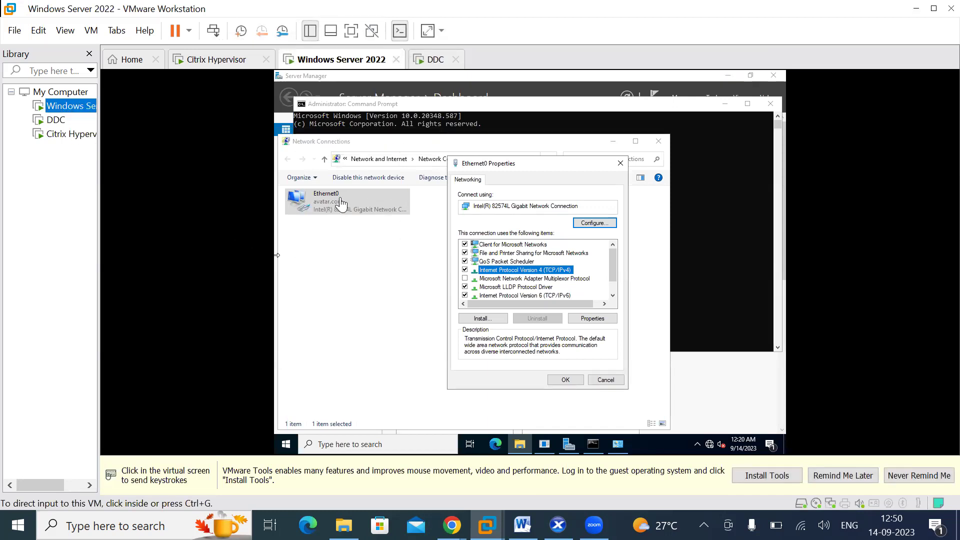
{"action": "left_click", "coordinate": [540, 272]}
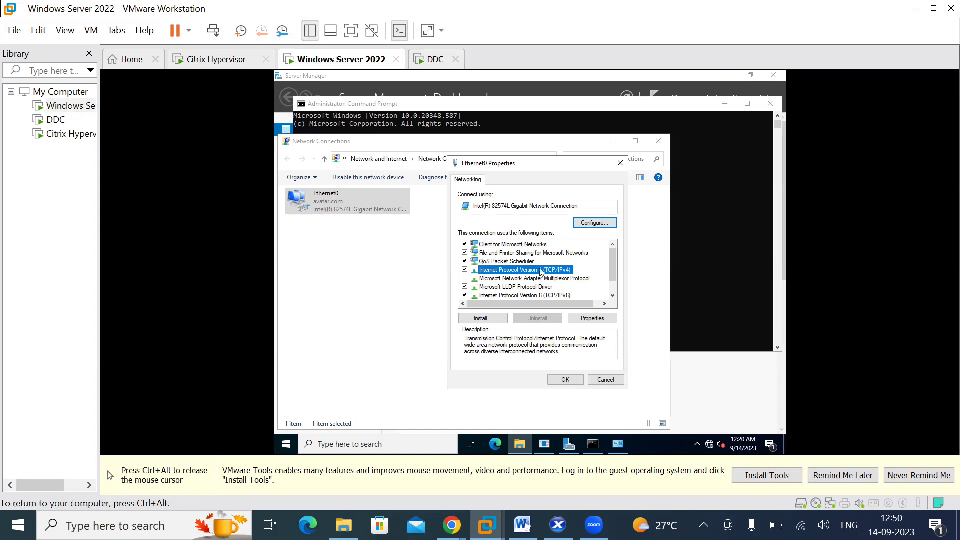
{"action": "double_click", "coordinate": [540, 271]}
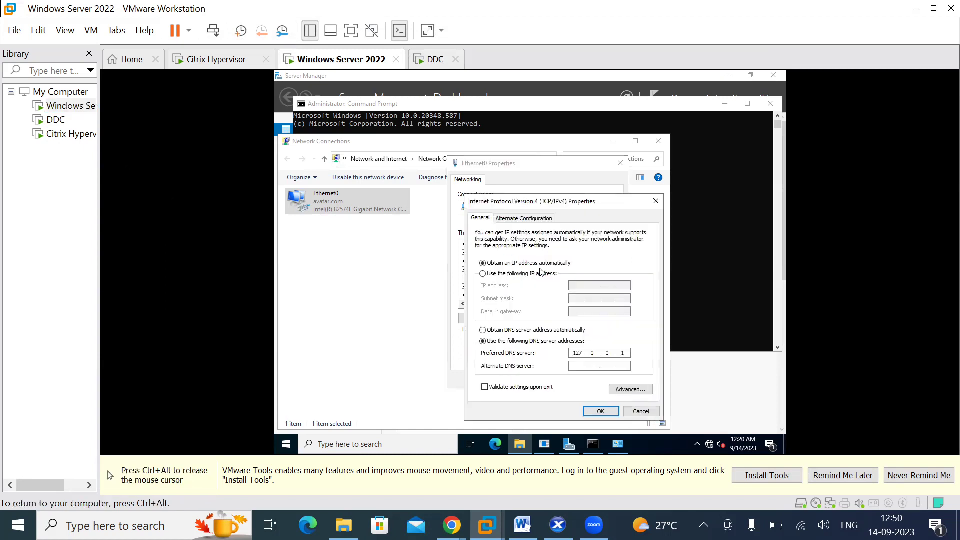
{"action": "left_click", "coordinate": [482, 275]}
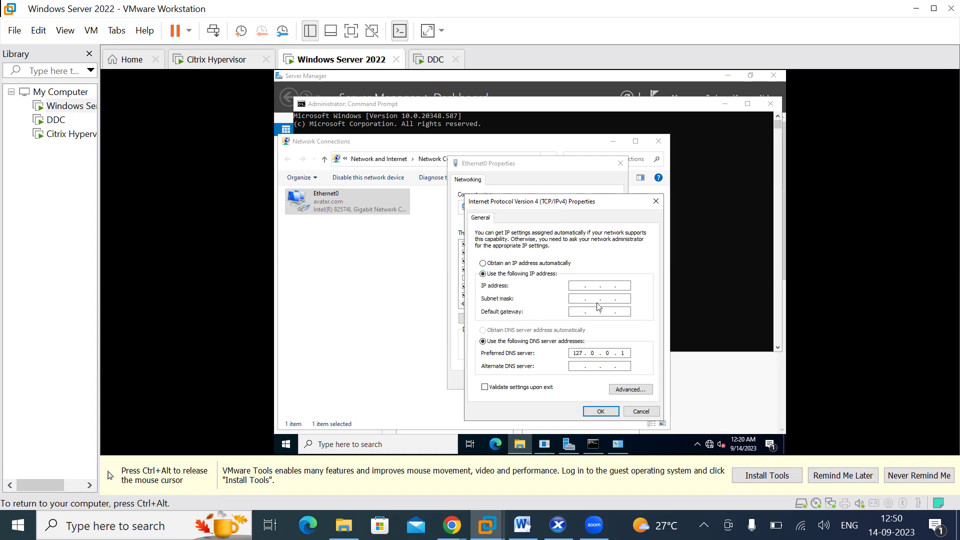
{"action": "left_click", "coordinate": [575, 285]}
{"action": "type", "text": "192 . 168 . 10"}
{"action": "type", "text": "100"}
{"action": "key", "text": "Tab"}
{"action": "key", "text": "Tab"}
{"action": "type", "text": "192 . 168 . 10 . 2"}
Set the preferred DNS server to 192.168.10.100 and save the IPv4 and Ethernet0 properties
{"action": "key", "text": "BackSpace"}
{"action": "key", "text": "BackSpace"}
{"action": "type", "text": "192 . "}
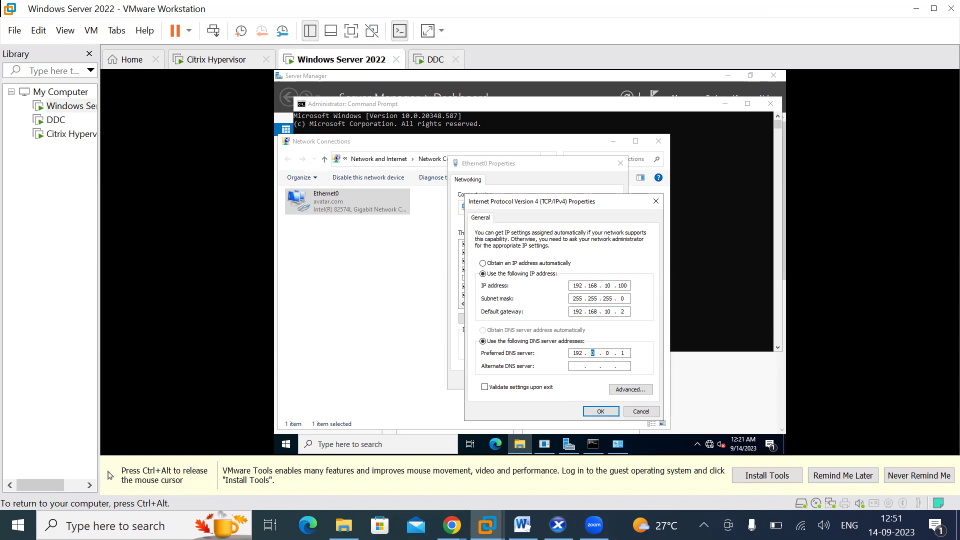
{"action": "type", "text": "168 . 10 . 100"}
{"action": "key", "text": "Tab"}
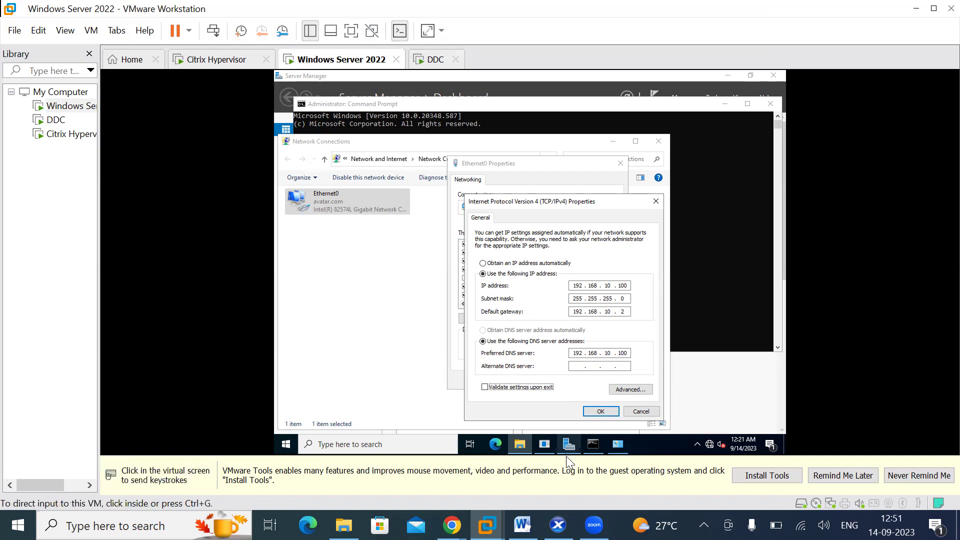
{"action": "left_click", "coordinate": [601, 411]}
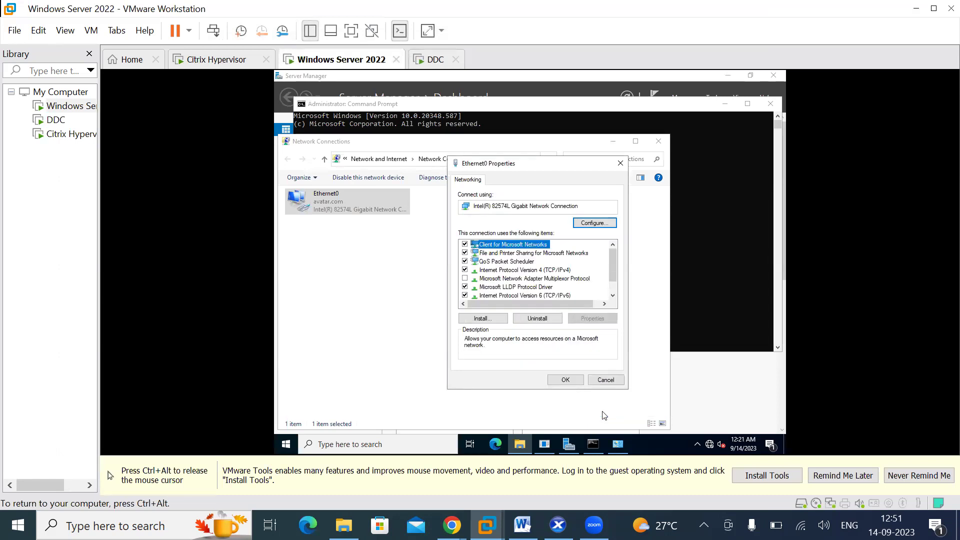
{"action": "left_click", "coordinate": [559, 382]}
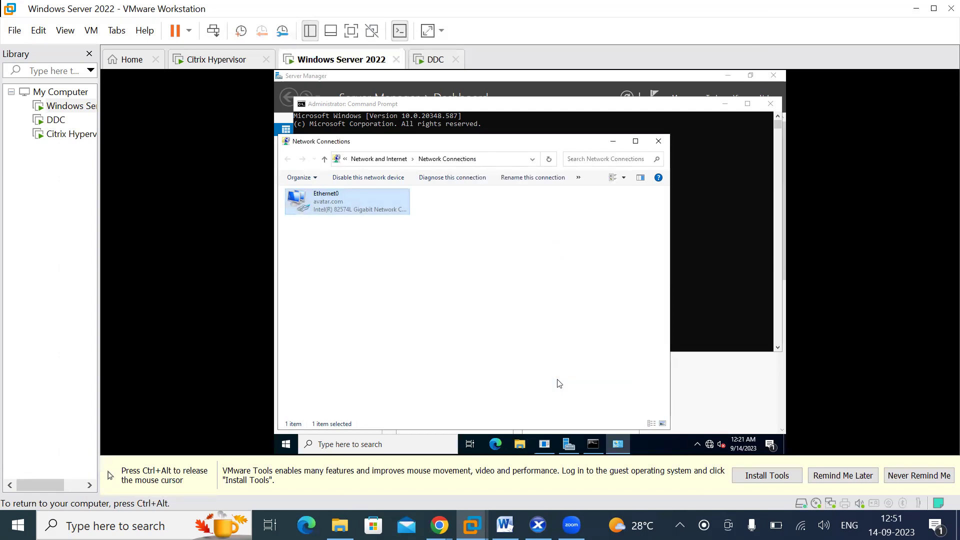
Disable the Ethernet0 connection and enable it again
{"action": "right_click", "coordinate": [373, 203]}
{"action": "left_click", "coordinate": [390, 211]}
{"action": "right_click", "coordinate": [378, 205]}
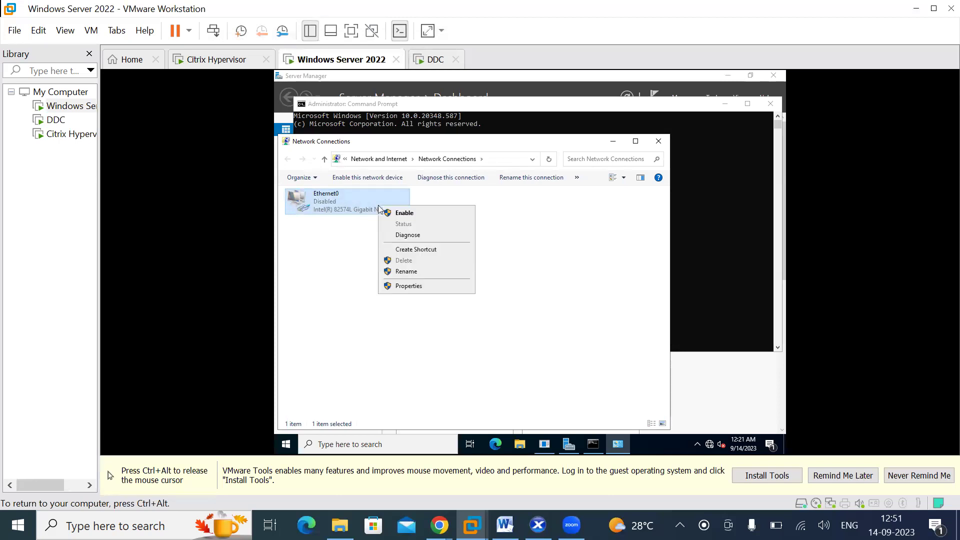
{"action": "left_click", "coordinate": [403, 214]}
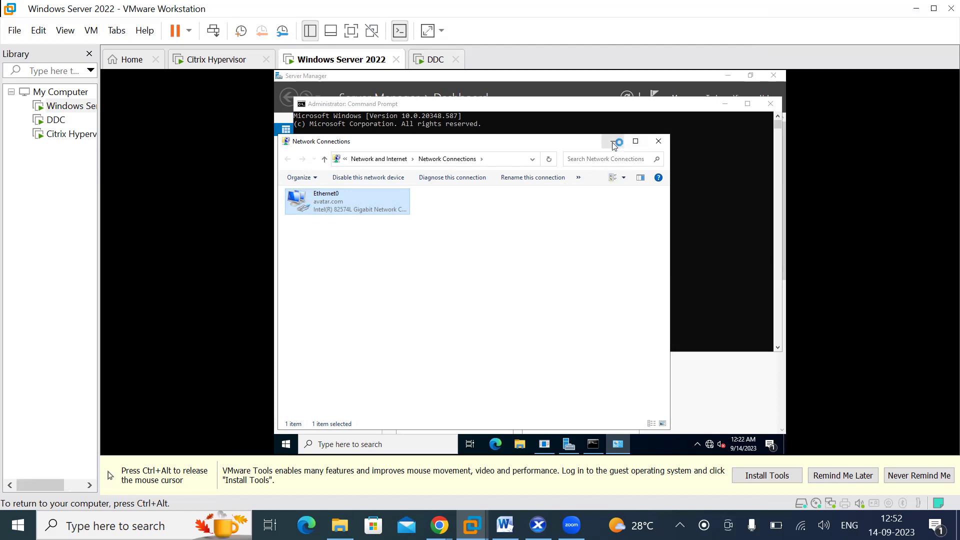
Minimize Command Prompt and Network Connections, and dismiss the Windows Admin Center message and the Shutdown Event Tracker
{"action": "left_click", "coordinate": [725, 104]}
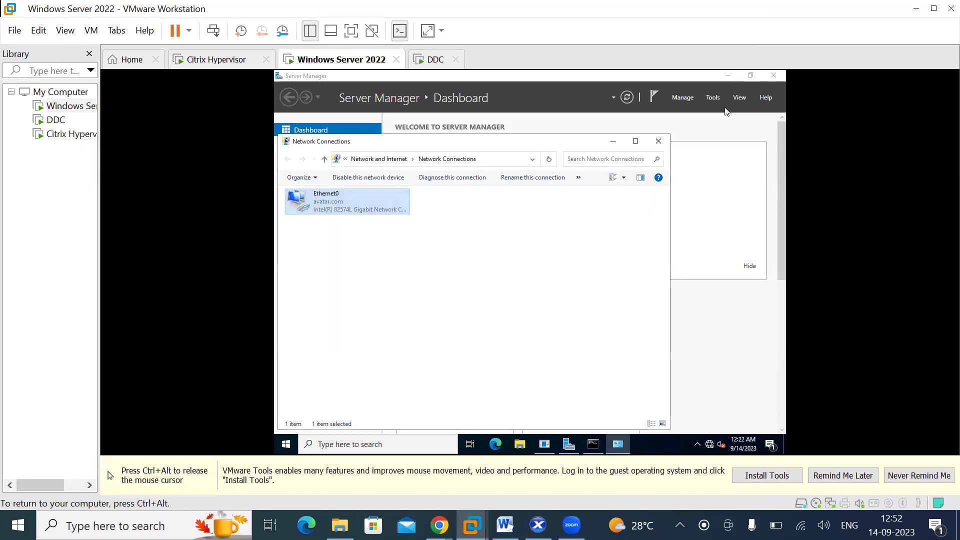
{"action": "left_click", "coordinate": [613, 142]}
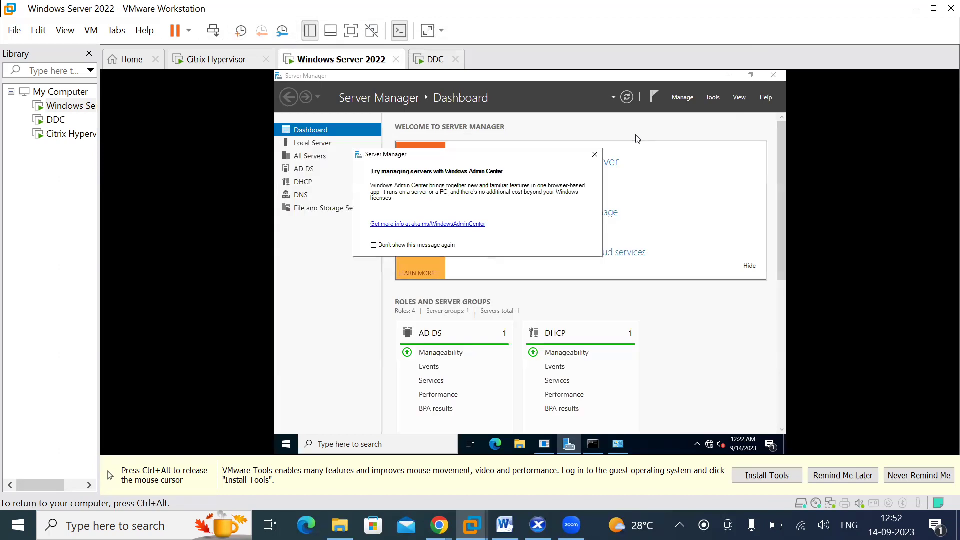
{"action": "left_click", "coordinate": [595, 155]}
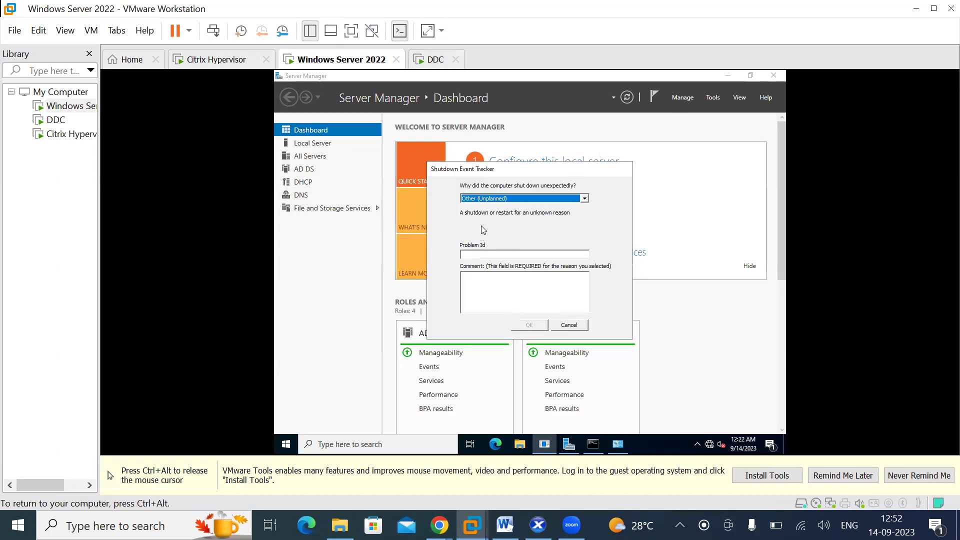
{"action": "left_click", "coordinate": [562, 326]}
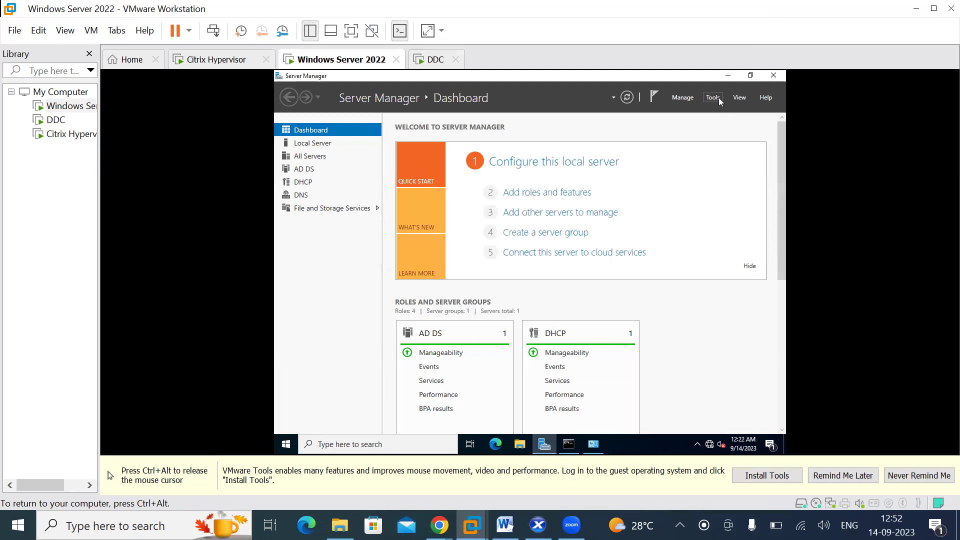
Open DNS Manager from Server Manager and maximize its window
{"action": "left_click", "coordinate": [714, 97]}
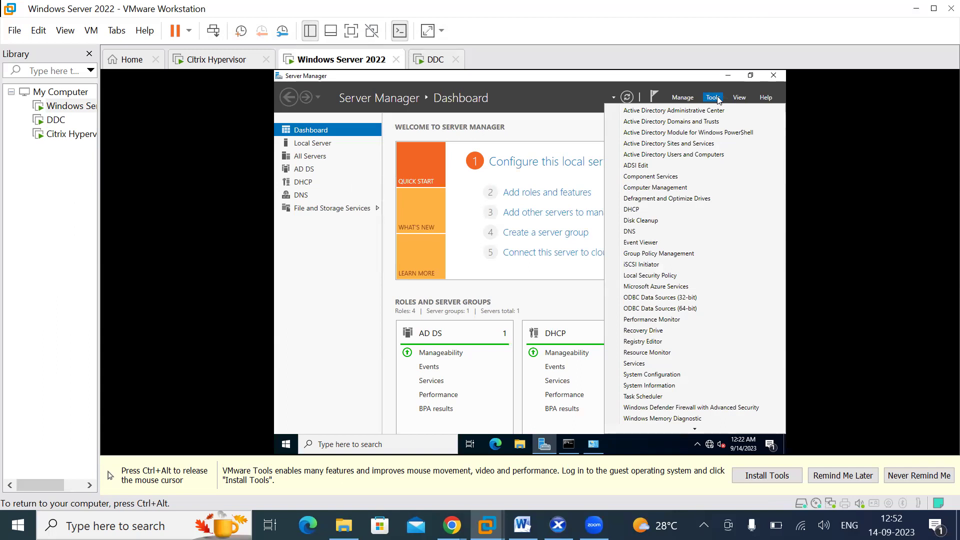
{"action": "left_click", "coordinate": [656, 235]}
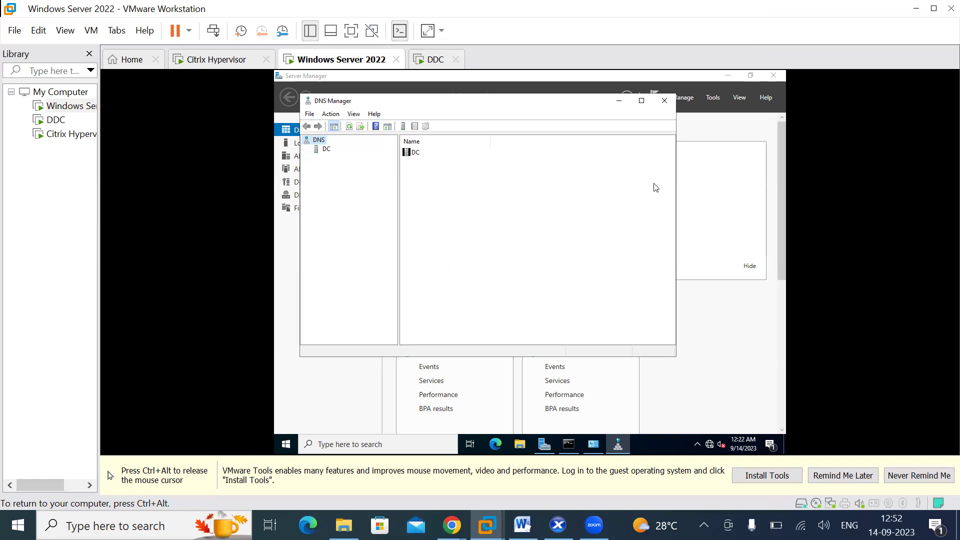
{"action": "left_click", "coordinate": [642, 101]}
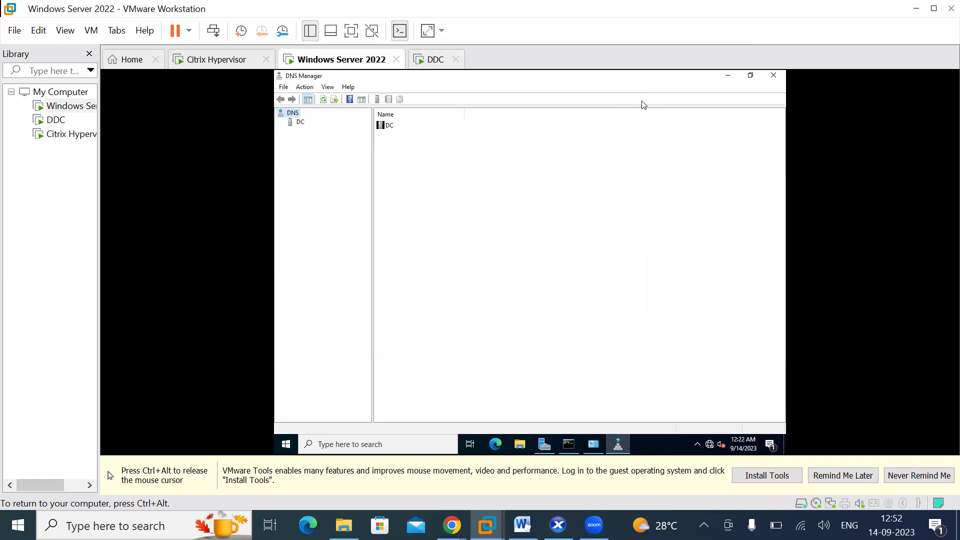
Examine the host and name server records of the avatar.com forward lookup zone on the DC server
{"action": "left_click", "coordinate": [389, 126]}
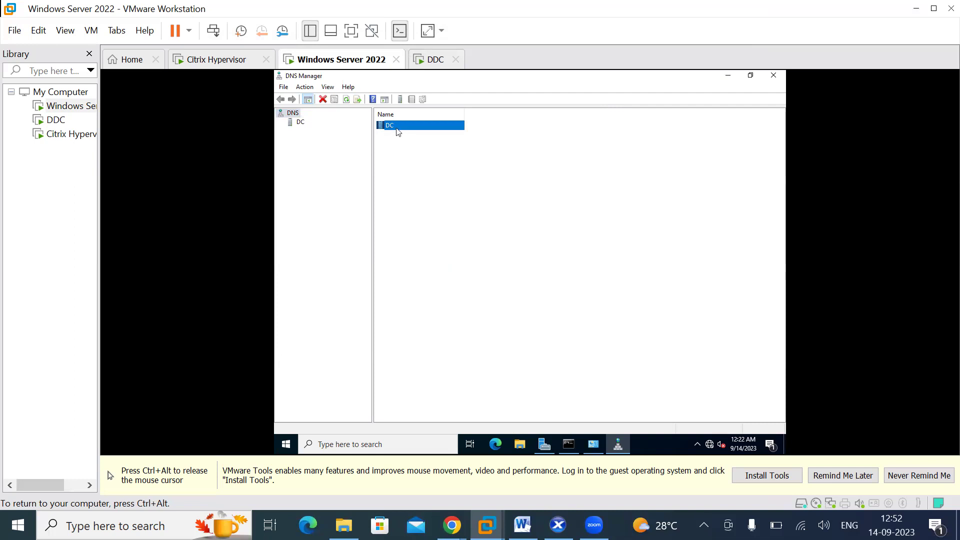
{"action": "double_click", "coordinate": [397, 130]}
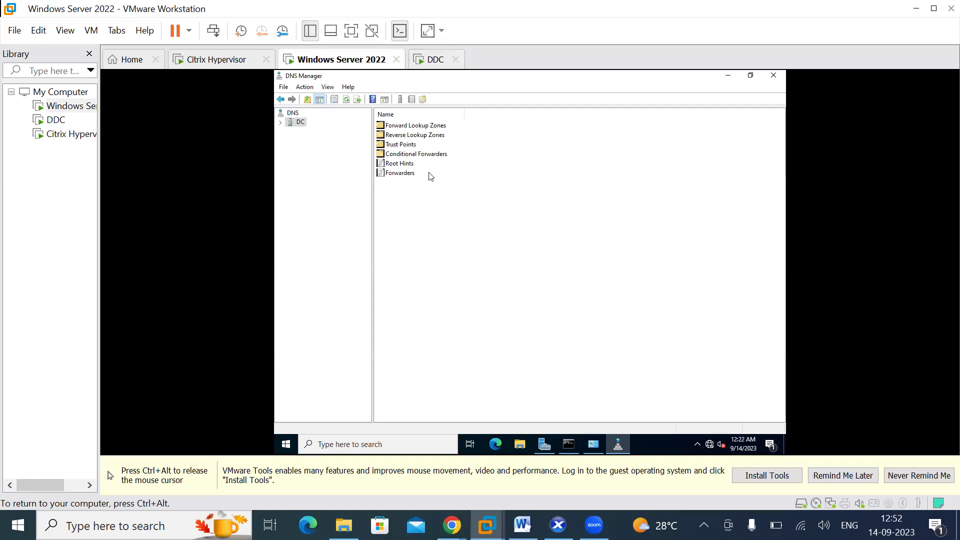
{"action": "left_click", "coordinate": [413, 128]}
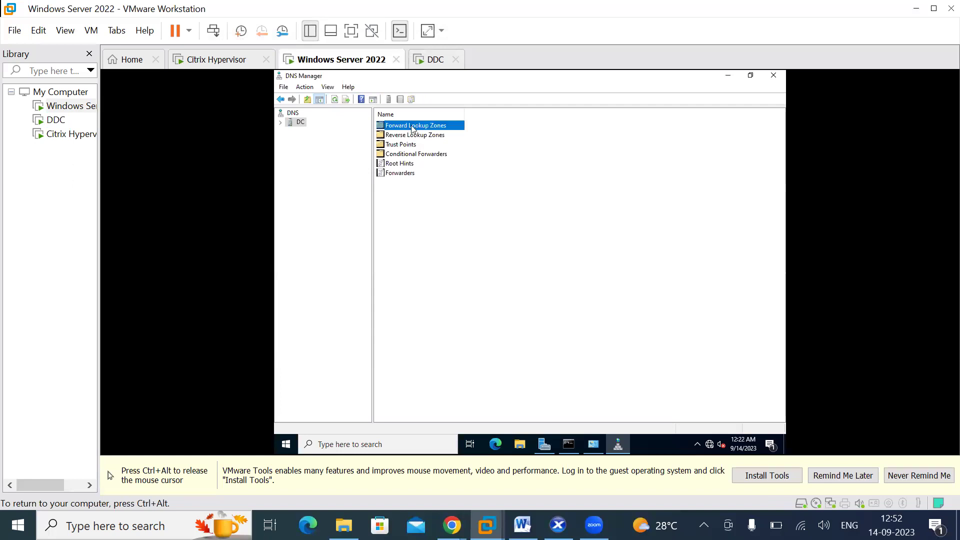
{"action": "right_click", "coordinate": [414, 129]}
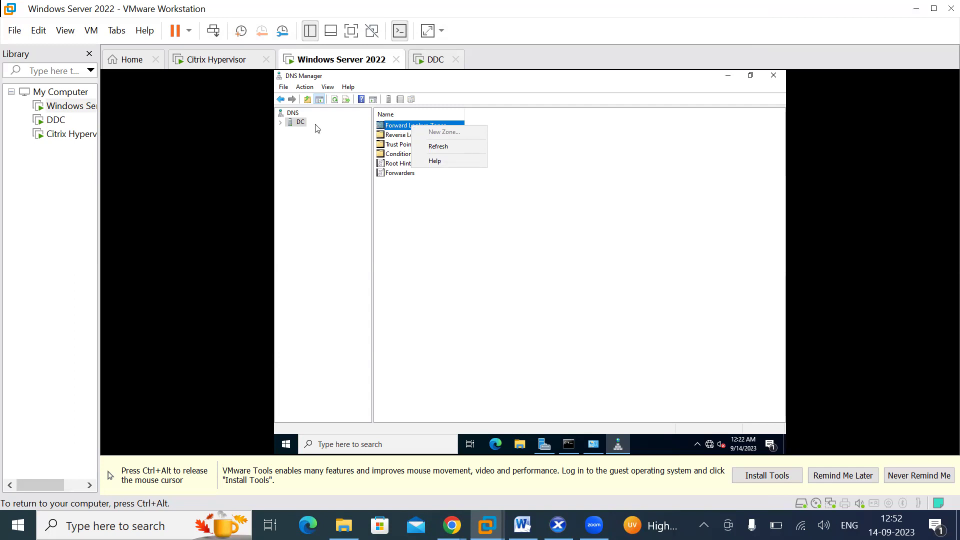
{"action": "left_click", "coordinate": [282, 123]}
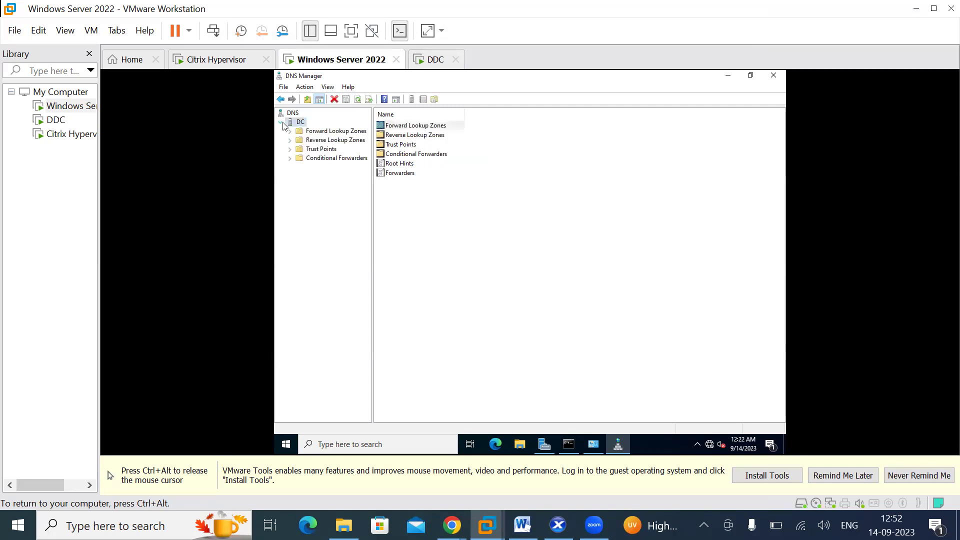
{"action": "left_click", "coordinate": [318, 132]}
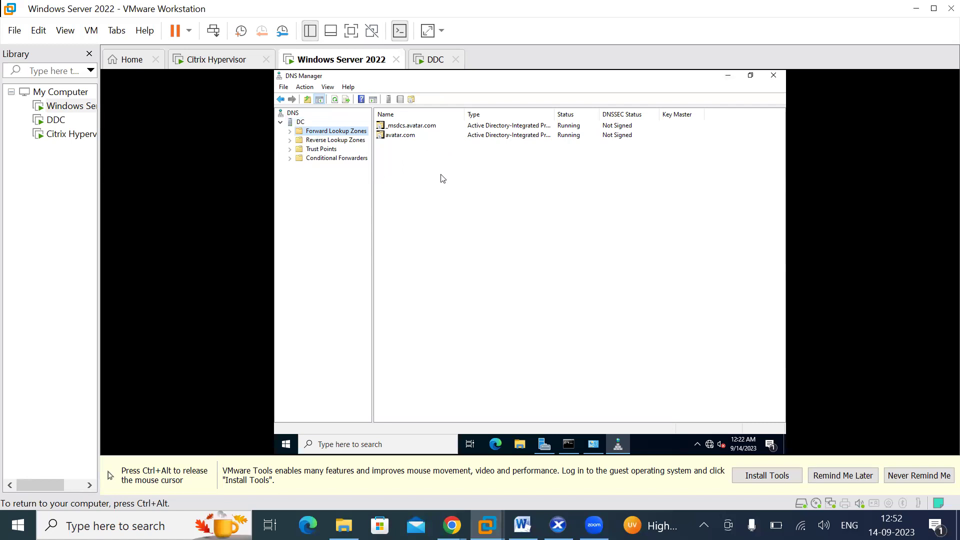
{"action": "left_click", "coordinate": [290, 132]}
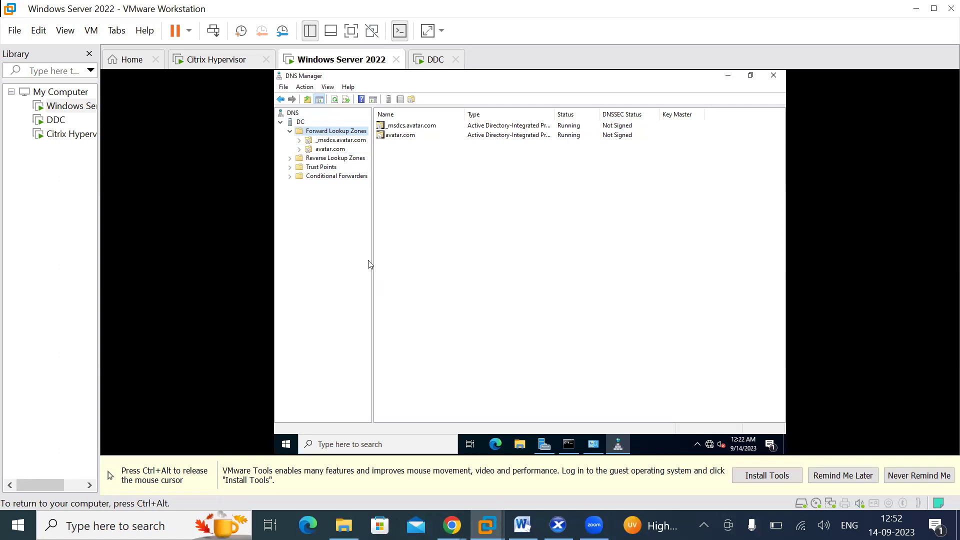
{"action": "left_click", "coordinate": [332, 149]}
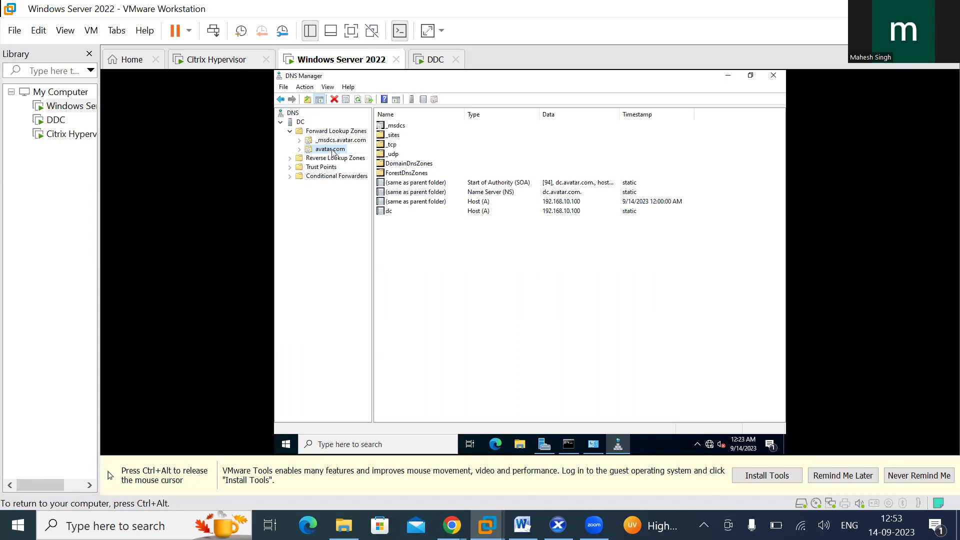
{"action": "key", "text": "ctrl+alt"}
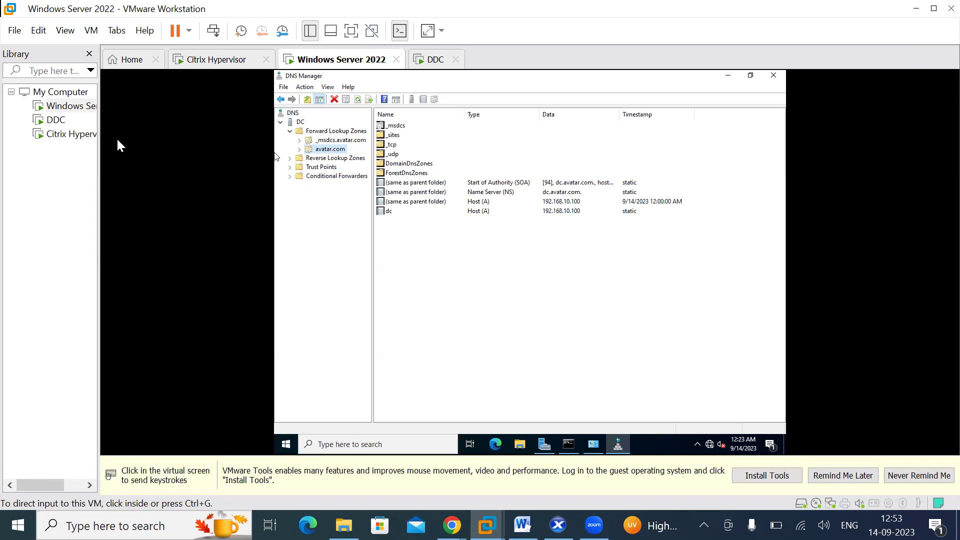
{"action": "left_click", "coordinate": [73, 112]}
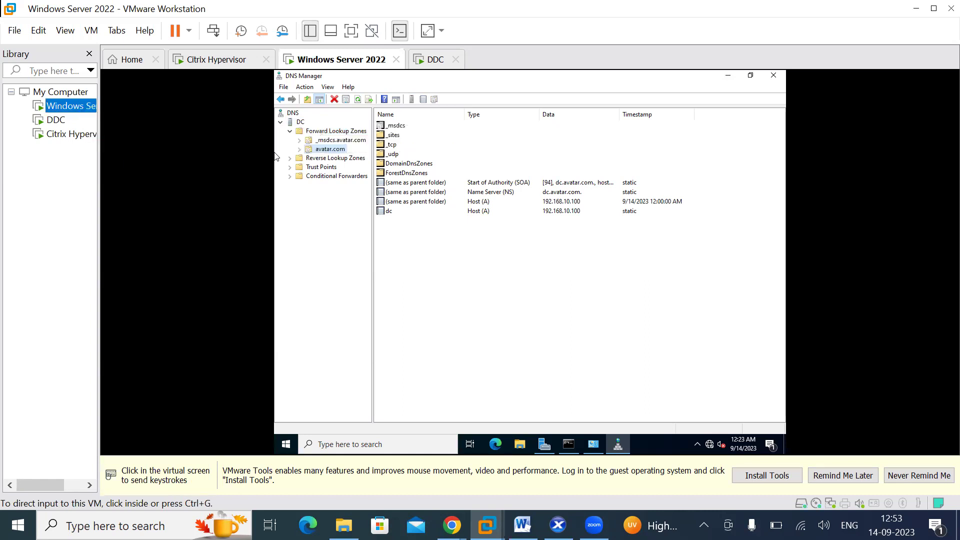
{"action": "left_click", "coordinate": [341, 280]}
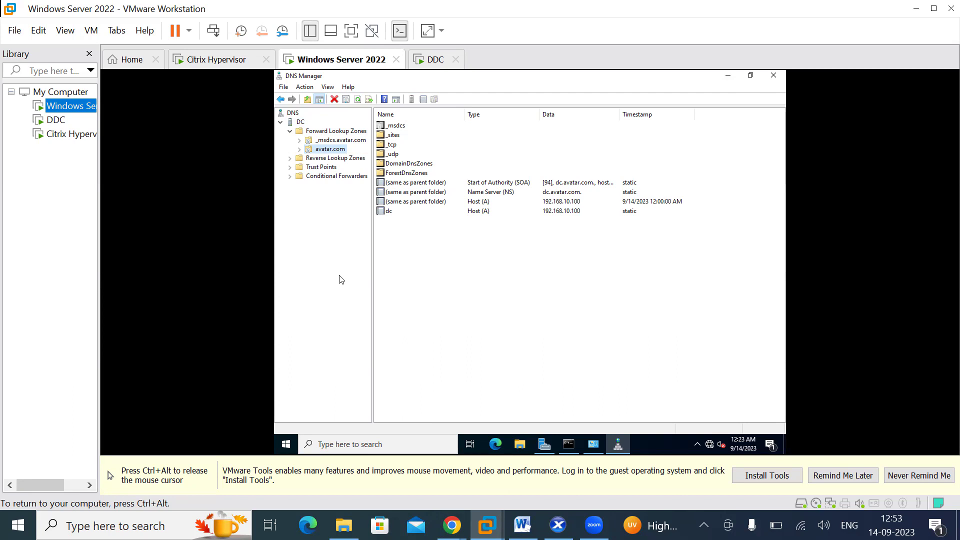
Minimize DNS Manager, open the DHCP console from Server Manager, maximize it and expand the dc.avatar.com server
{"action": "left_click", "coordinate": [728, 76]}
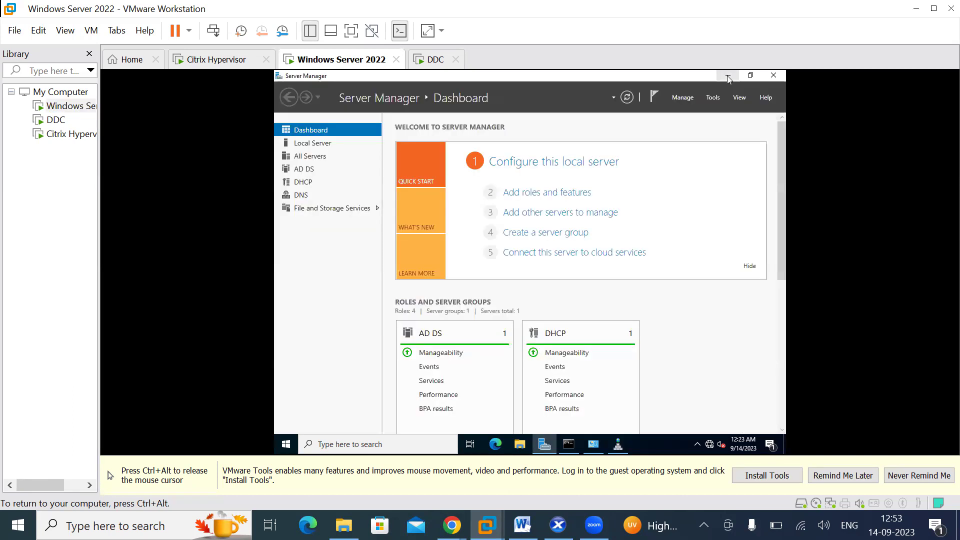
{"action": "left_click", "coordinate": [686, 98]}
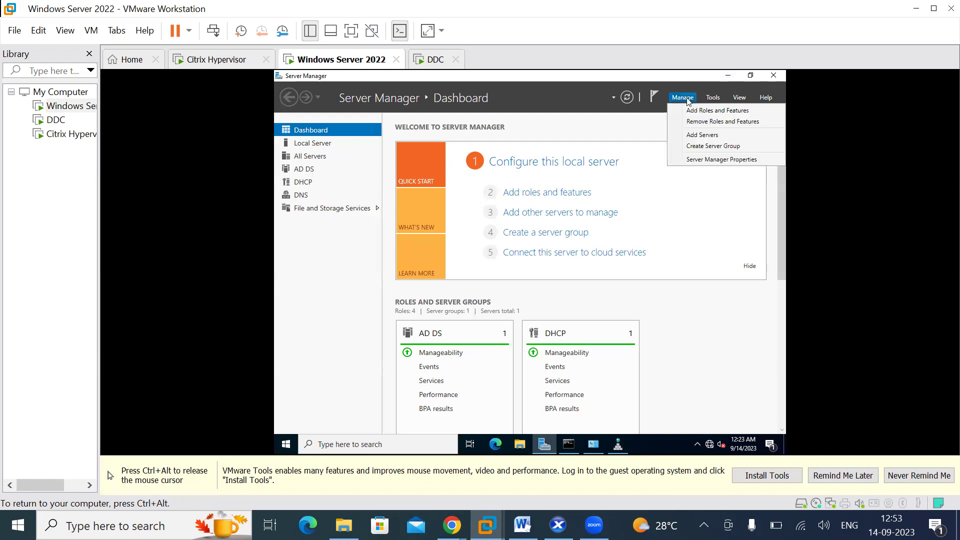
{"action": "left_click", "coordinate": [713, 100]}
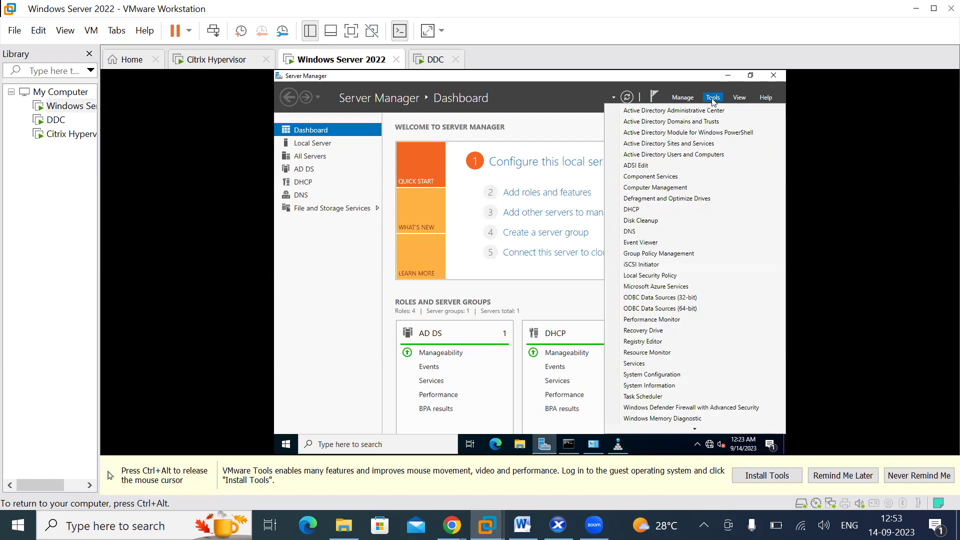
{"action": "left_click", "coordinate": [652, 209]}
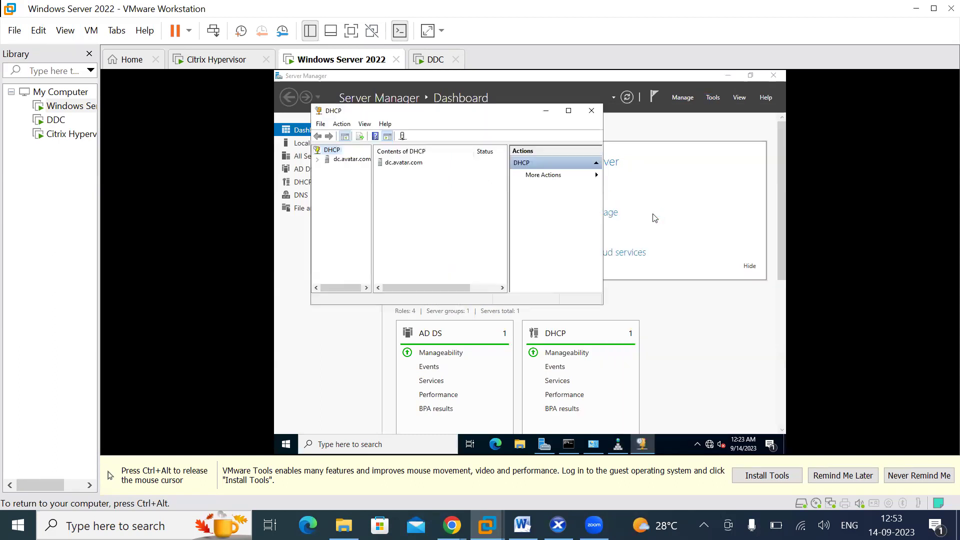
{"action": "left_click", "coordinate": [319, 160]}
{"action": "left_click", "coordinate": [569, 111]}
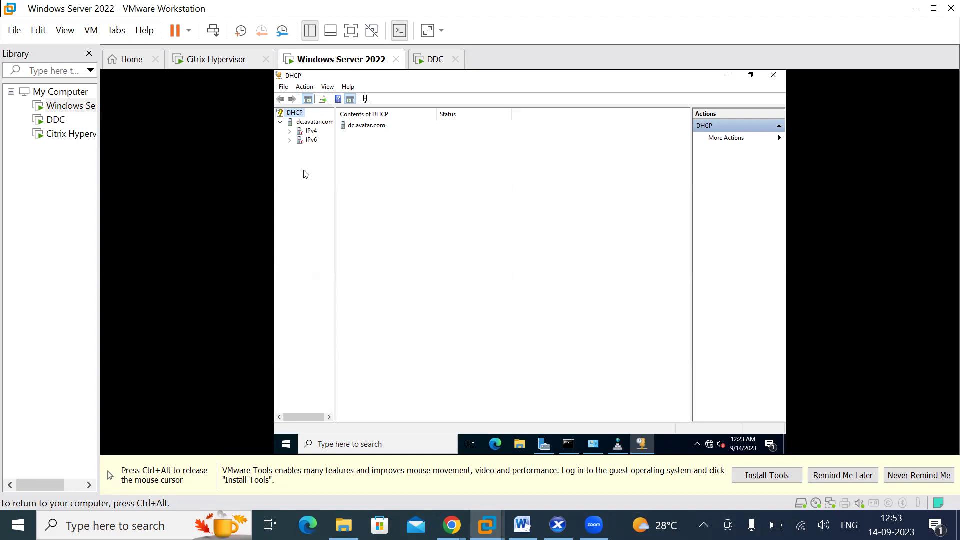
Authorize the dc.avatar.com DHCP server, expand its IPv4 node and widen the console tree
{"action": "right_click", "coordinate": [314, 124]}
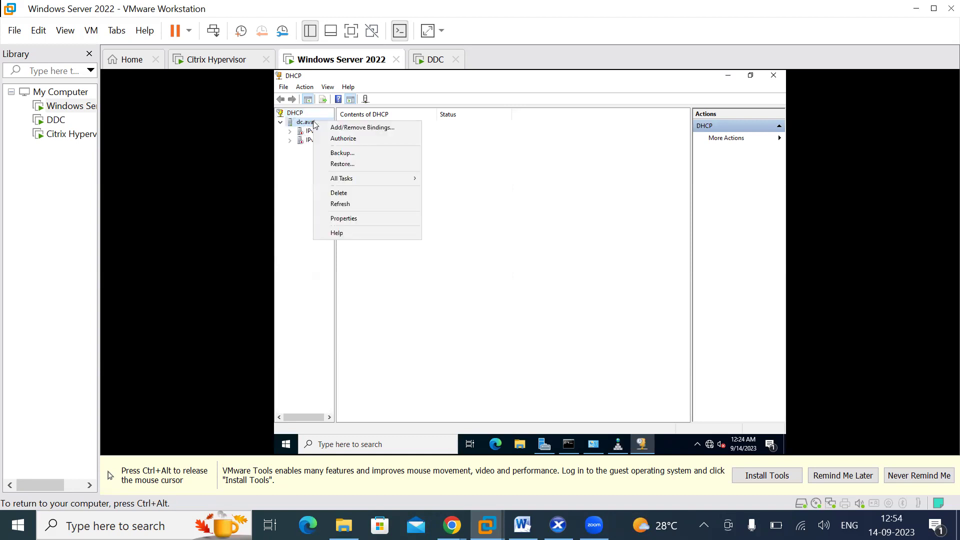
{"action": "left_click", "coordinate": [334, 139]}
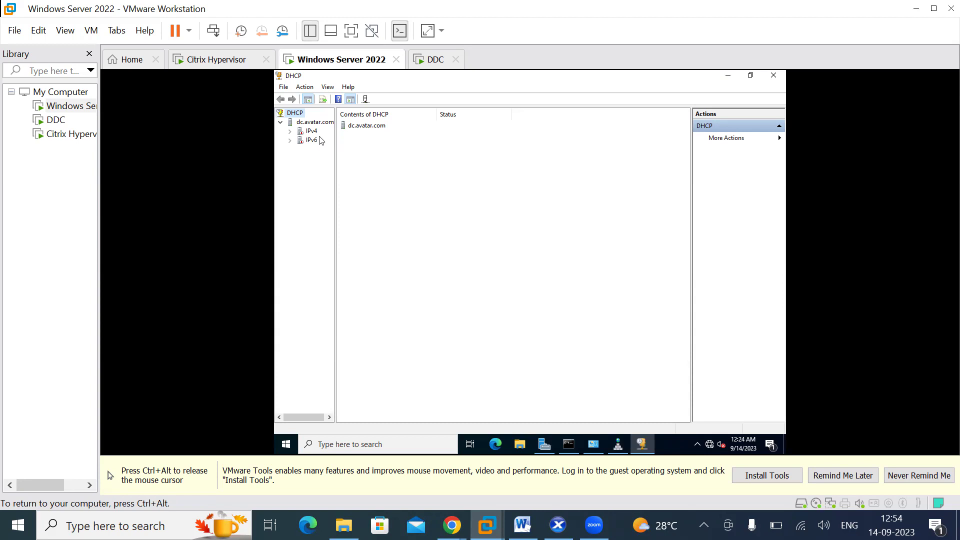
{"action": "left_click", "coordinate": [290, 132]}
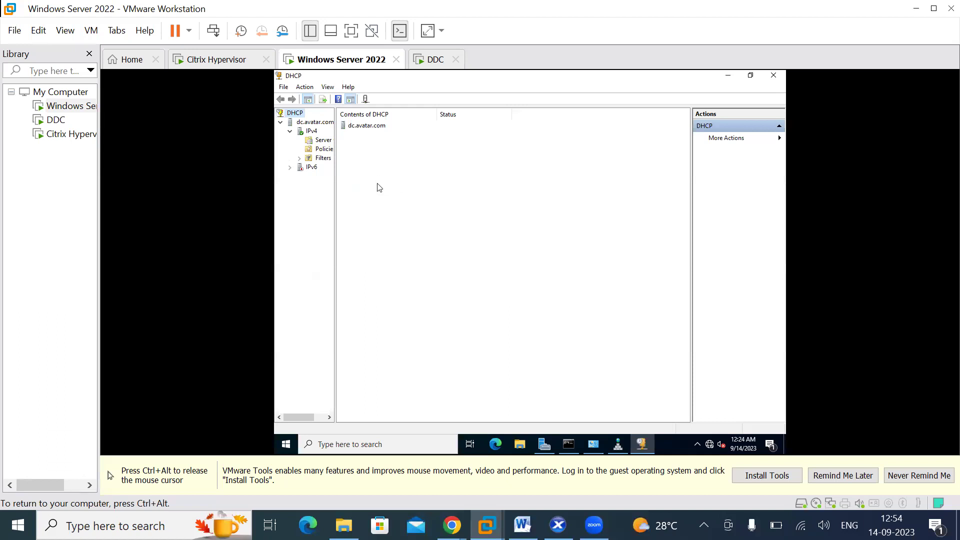
{"action": "left_click_drag", "start_coordinate": [335, 190], "coordinate": [428, 191]}
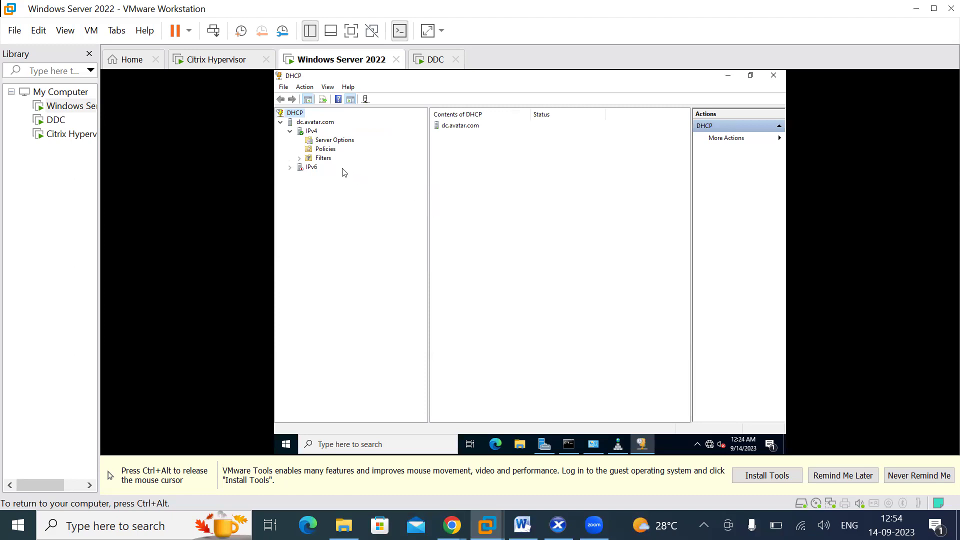
Start a new IPv4 scope on dc.avatar.com and enter the scope name
{"action": "right_click", "coordinate": [312, 132]}
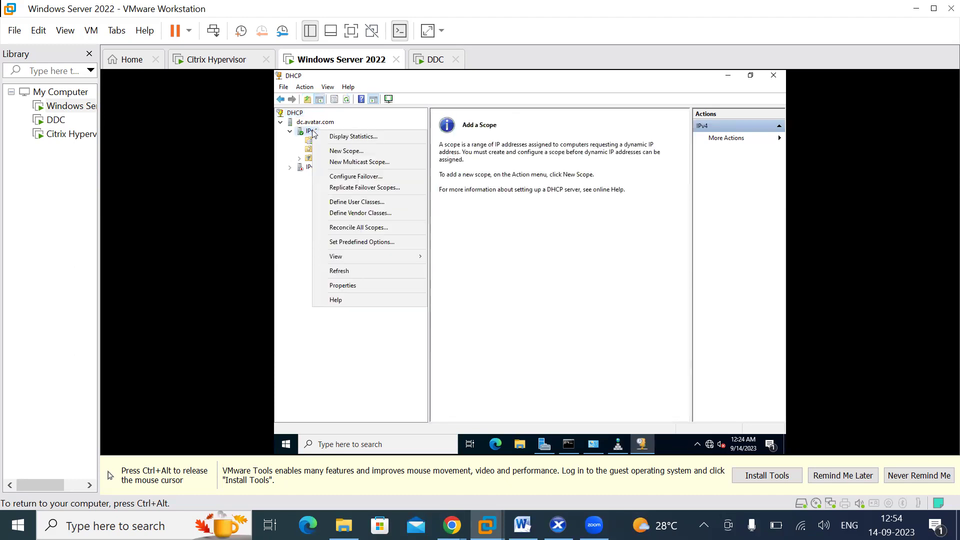
{"action": "left_click", "coordinate": [341, 152]}
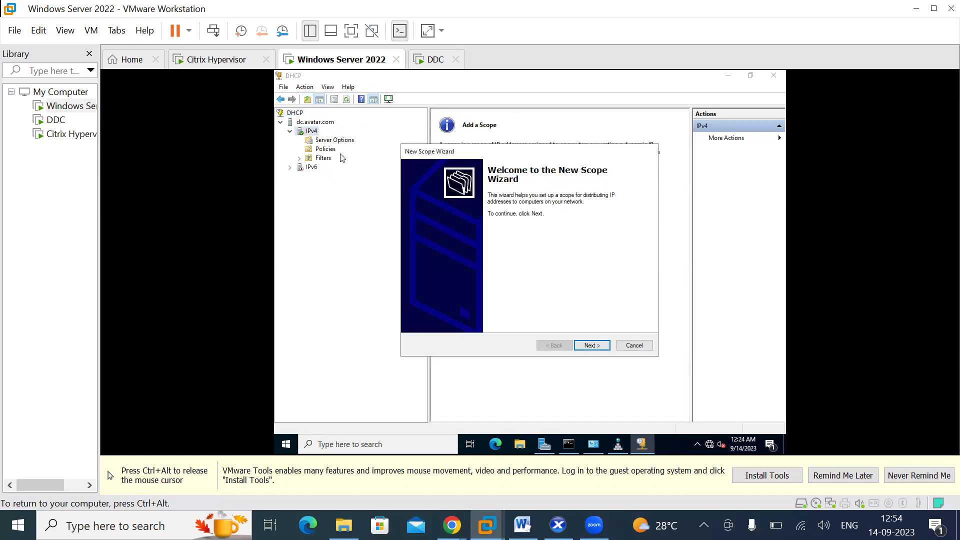
{"action": "left_click", "coordinate": [588, 347]}
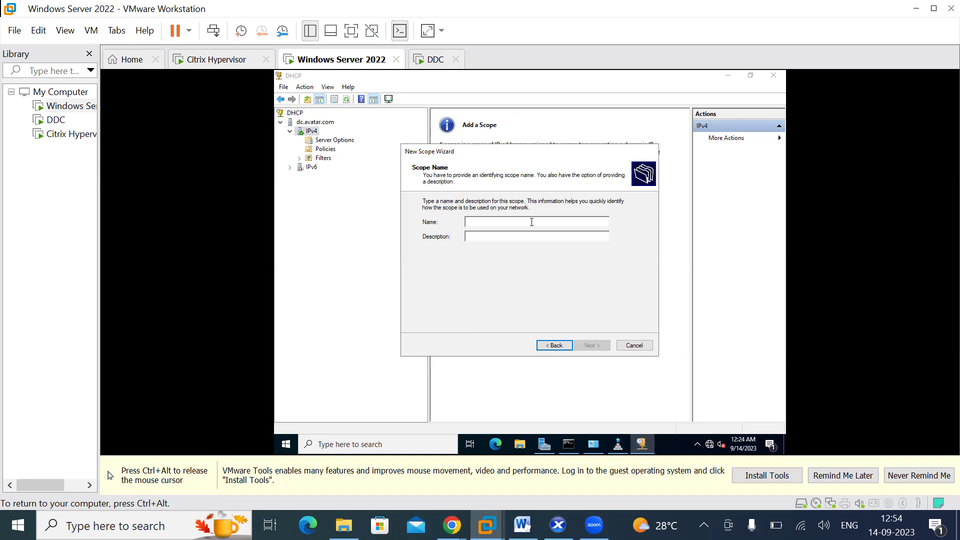
{"action": "type", "text": "C"}
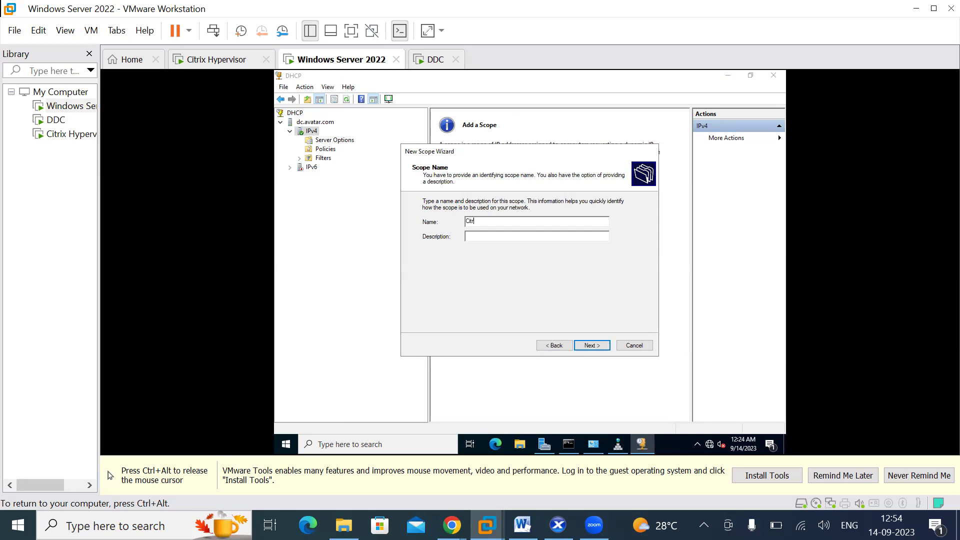
{"action": "key", "text": "BackSpace"}
{"action": "type", "text": "Mayur"}
{"action": "left_click", "coordinate": [594, 347]}
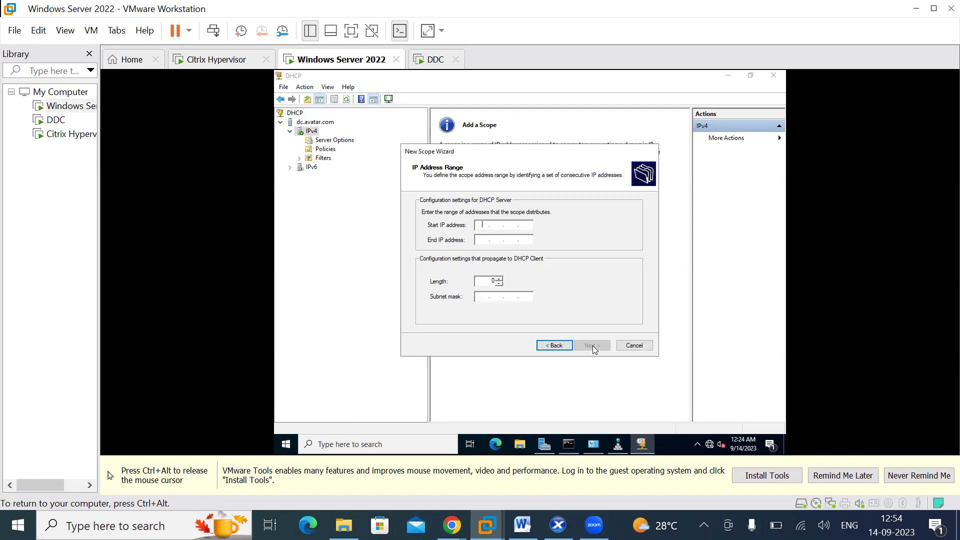
Set the scope's address range from 192.168.10.50 to 192.168.10.99, keeping the 255.255.255.0 subnet mask
{"action": "type", "text": "192 . 168 . 10 . 50"}
{"action": "left_click", "coordinate": [482, 239]}
{"action": "type", "text": "192 . "}
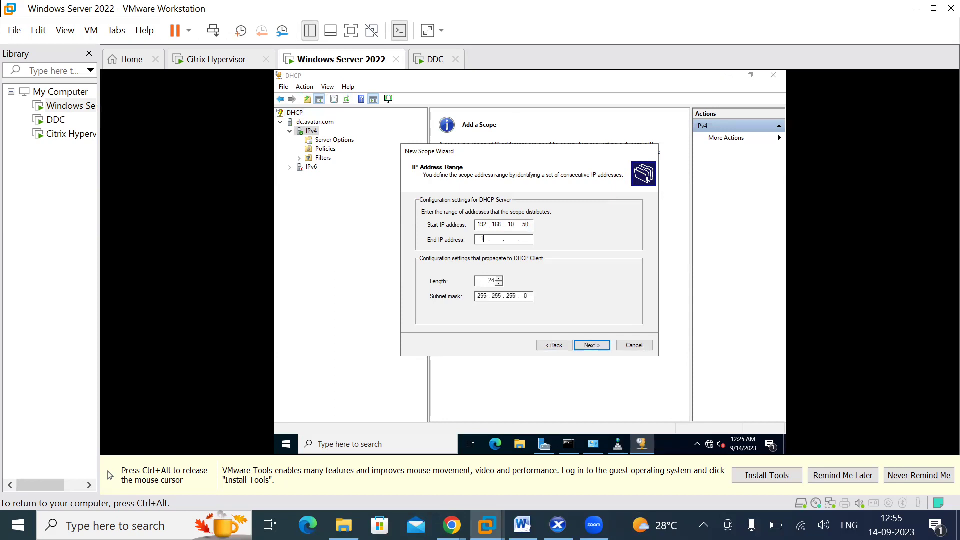
{"action": "type", "text": "168 . 10"}
{"action": "type", "text": "99"}
{"action": "left_click", "coordinate": [591, 347]}
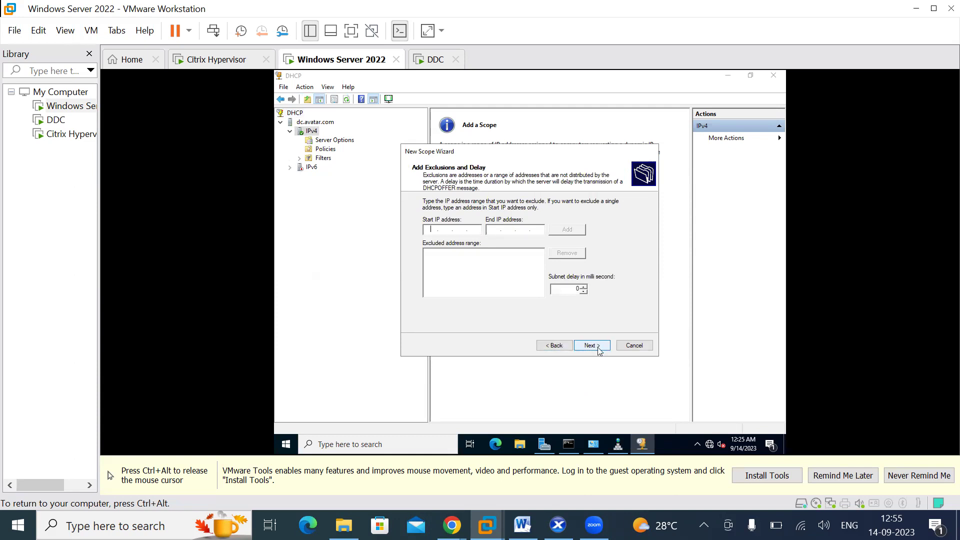
Leave the scope's exclusions empty and accept the lease duration of 8 days, continuing to the default gateway settings
{"action": "left_click", "coordinate": [597, 347]}
{"action": "left_click", "coordinate": [599, 350]}
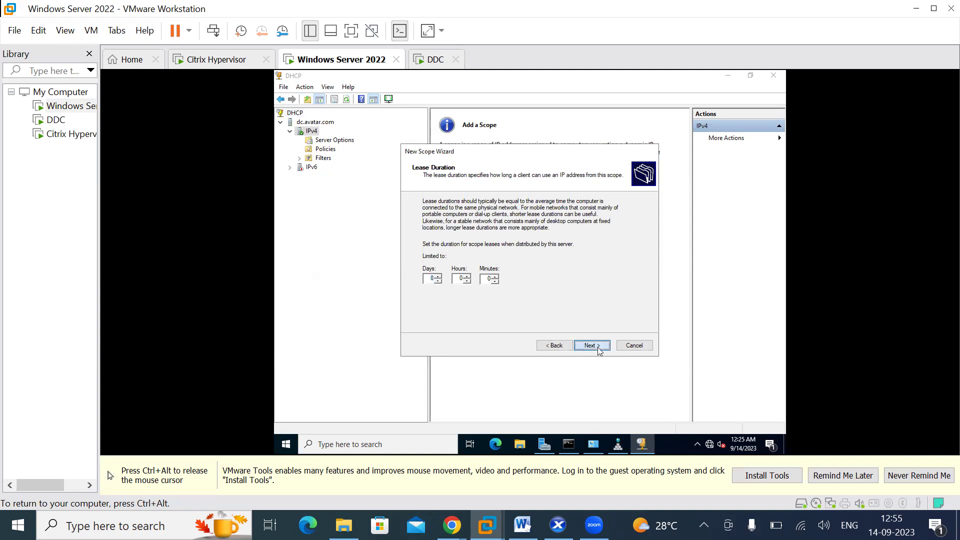
{"action": "left_click", "coordinate": [599, 350]}
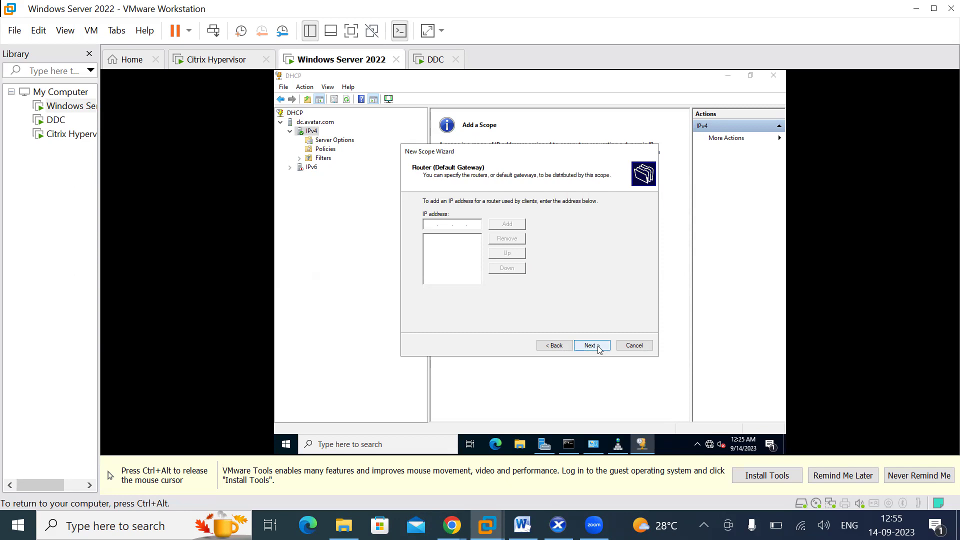
Add 192.168.10.2 as the scope's default gateway router
{"action": "type", "text": "192"}
{"action": "type", "text": "16810"}
{"action": "type", "text": "2"}
{"action": "left_click", "coordinate": [595, 346]}
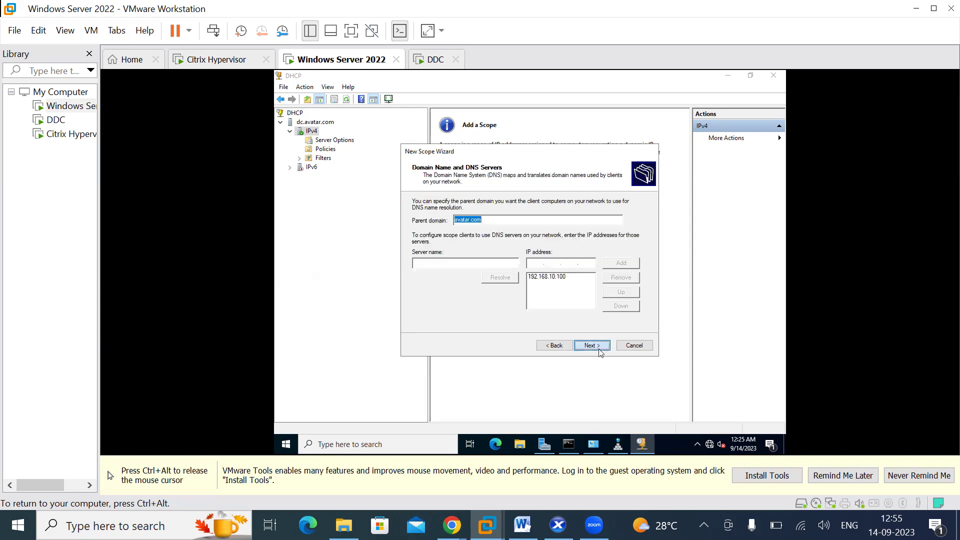
{"action": "left_click", "coordinate": [555, 346]}
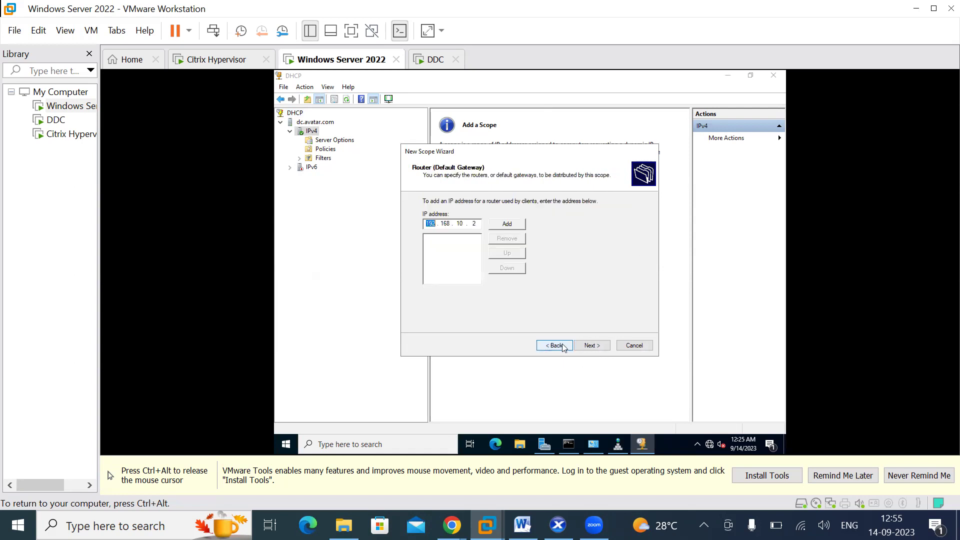
{"action": "left_click", "coordinate": [510, 224]}
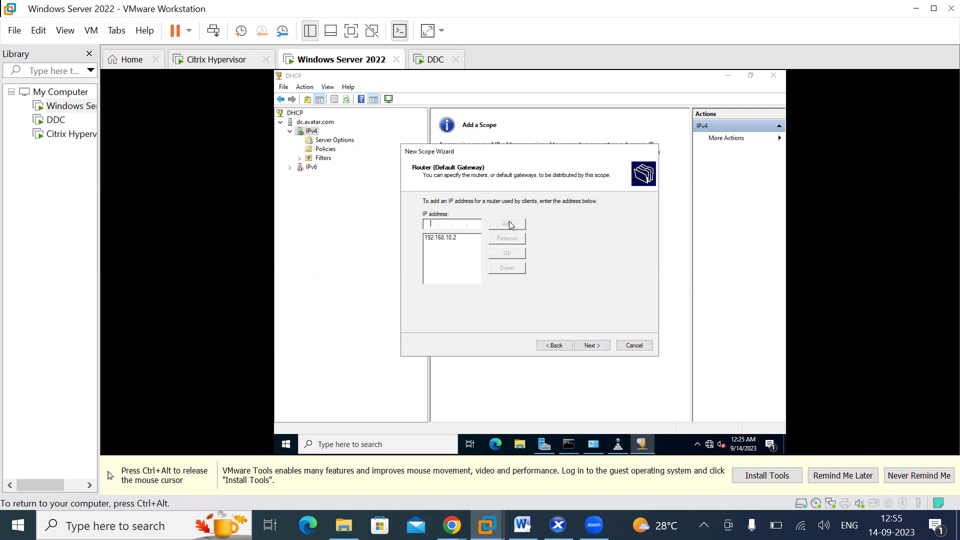
{"action": "left_click", "coordinate": [588, 346]}
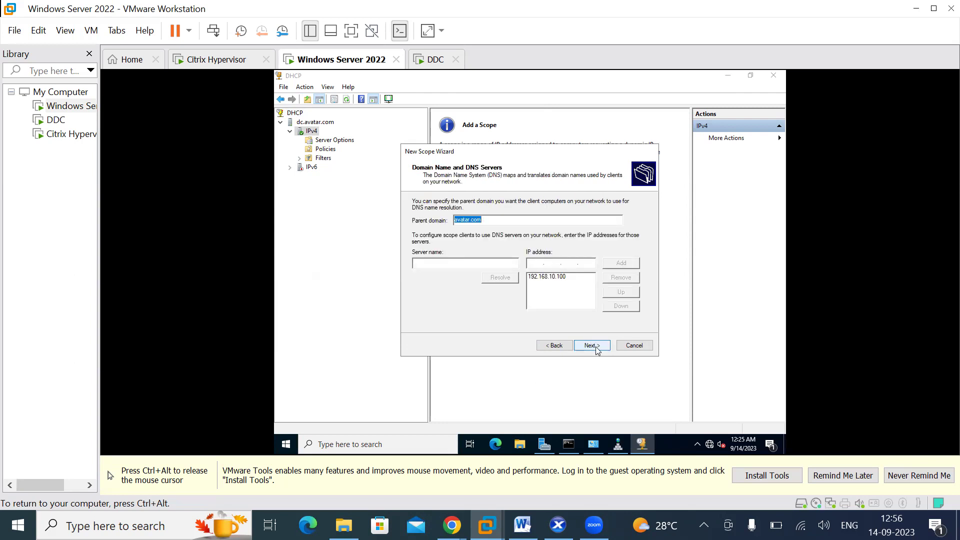
Keep avatar.com and DNS server 192.168.10.100 for the scope, skip the WINS settings, activate the scope now and finish the wizard
{"action": "left_click", "coordinate": [596, 350]}
{"action": "left_click", "coordinate": [596, 349]}
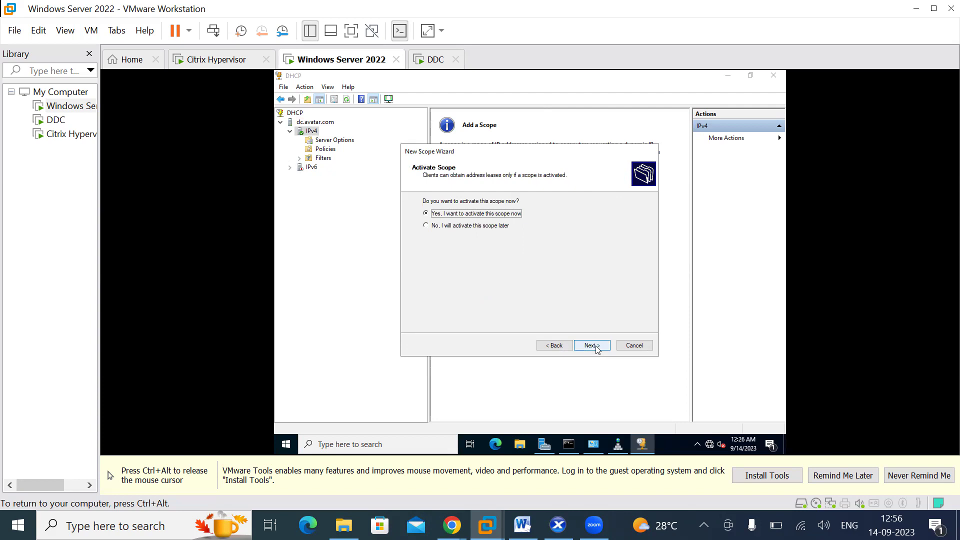
{"action": "left_click", "coordinate": [596, 350]}
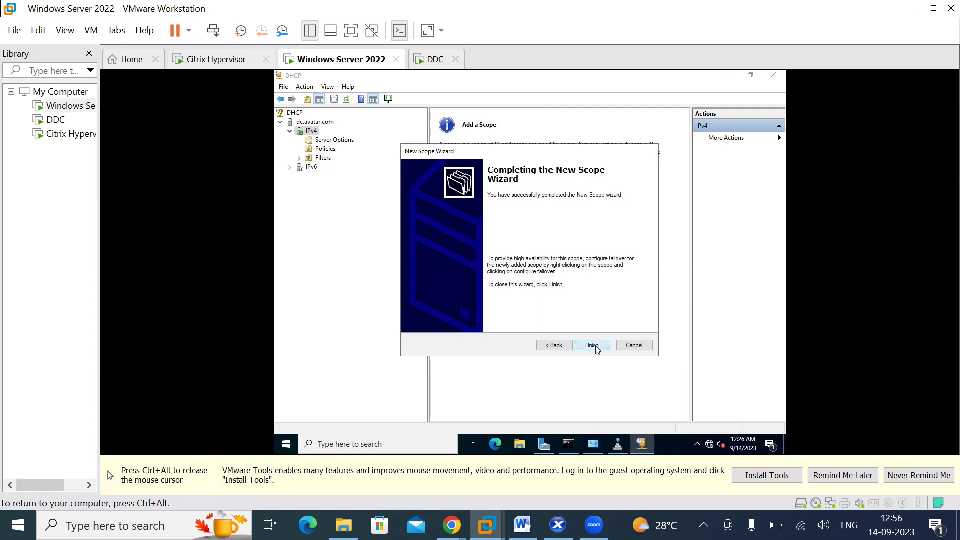
{"action": "left_click", "coordinate": [592, 346]}
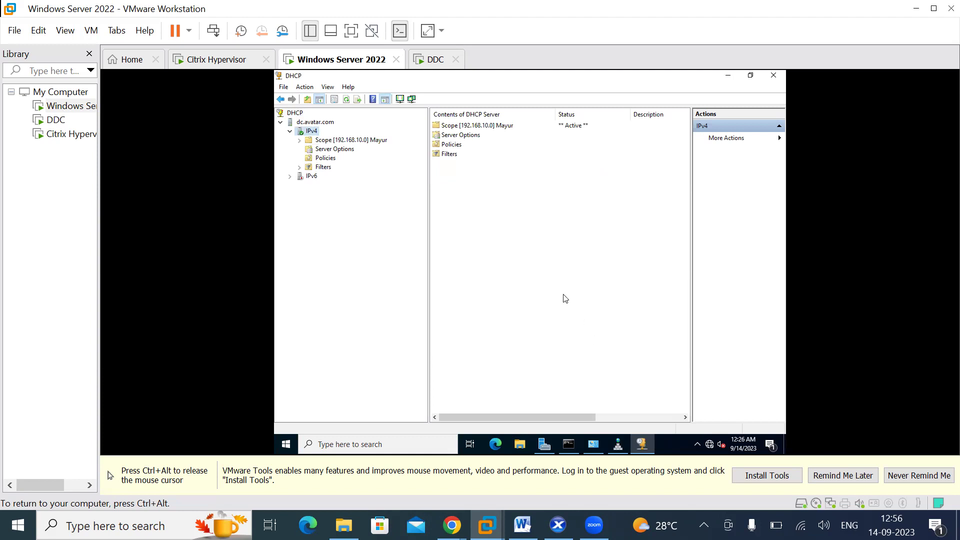
Set the DHCP console aside and check the local server's computer name and domain in its system properties
{"action": "left_click", "coordinate": [727, 75]}
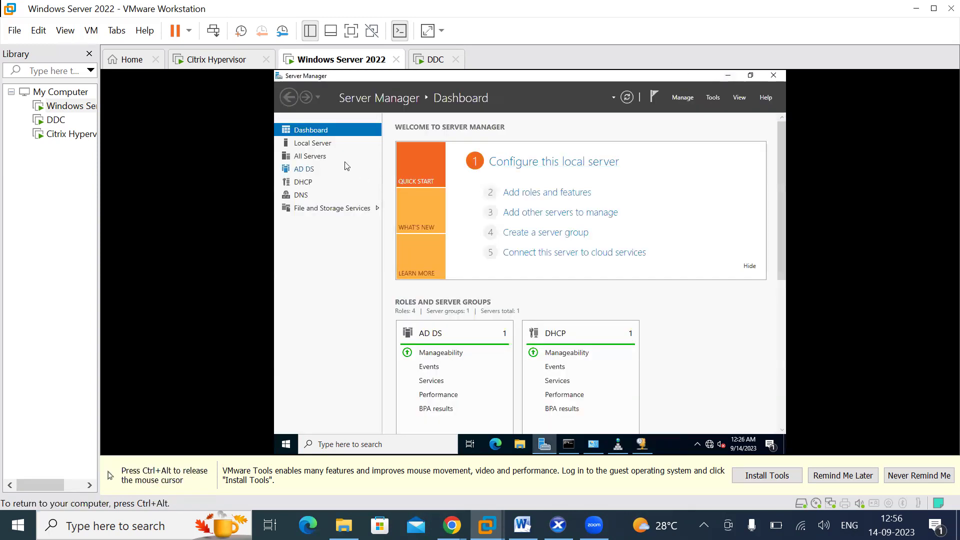
{"action": "left_click", "coordinate": [328, 145]}
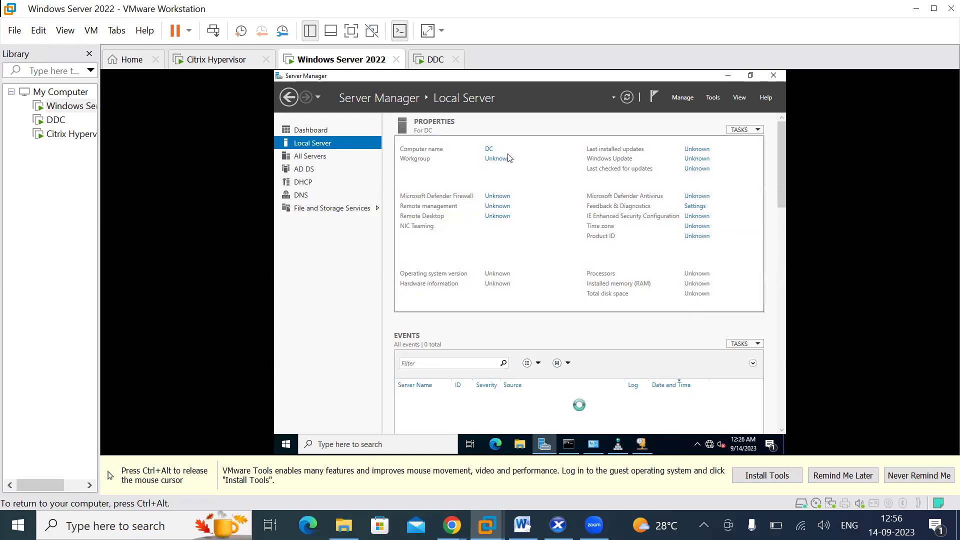
{"action": "left_click", "coordinate": [488, 151]}
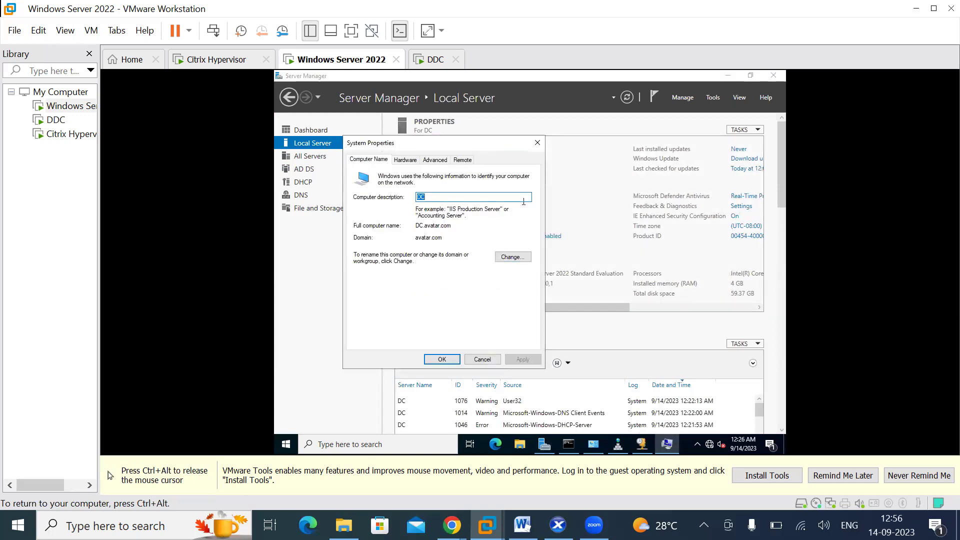
{"action": "left_click", "coordinate": [537, 145]}
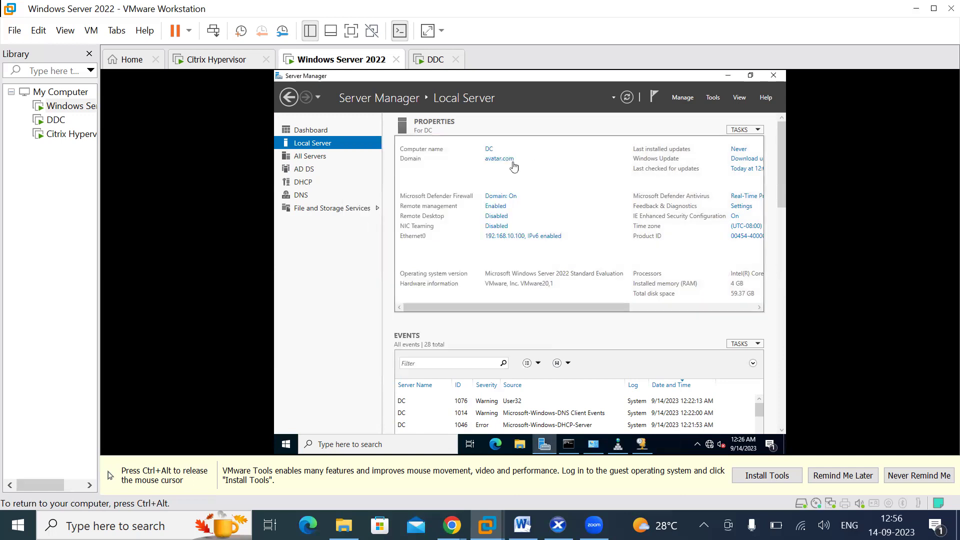
Disable and re-enable the domain server's Ethernet0 network adapter, and release the input from the virtual machine
{"action": "left_click", "coordinate": [510, 237]}
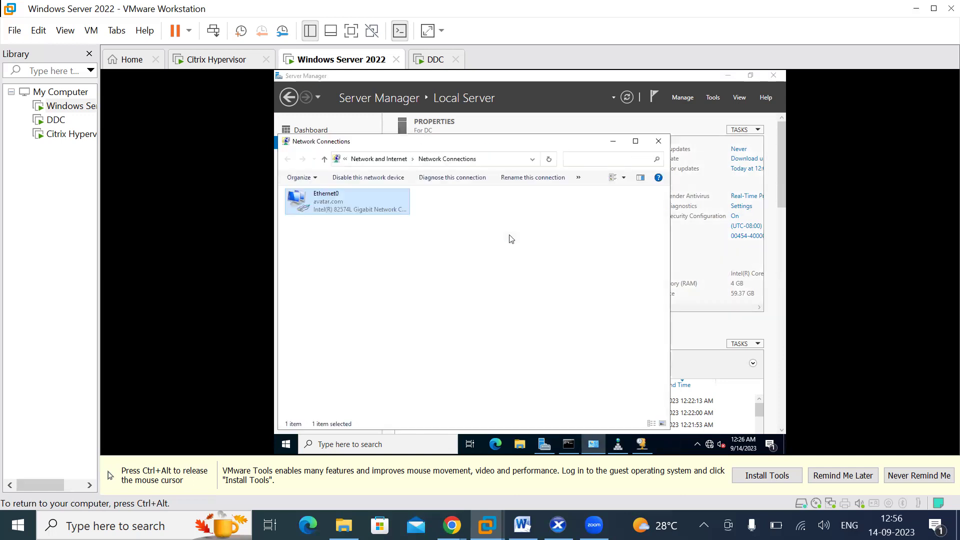
{"action": "right_click", "coordinate": [379, 204]}
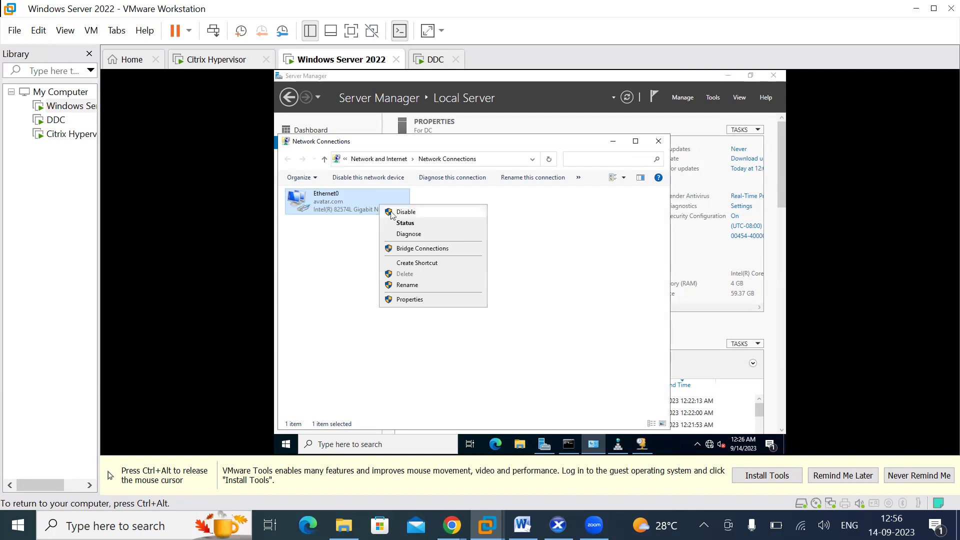
{"action": "left_click", "coordinate": [404, 212]}
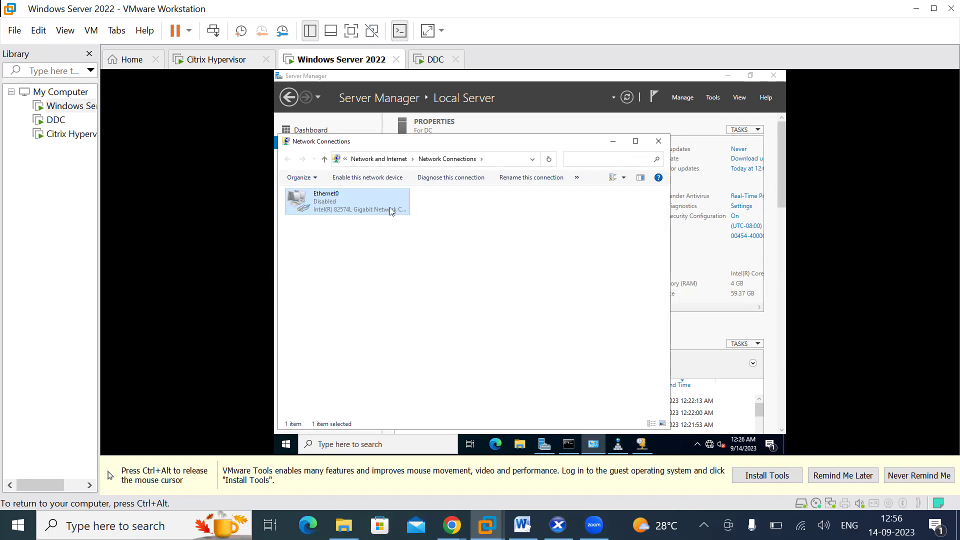
{"action": "right_click", "coordinate": [390, 210]}
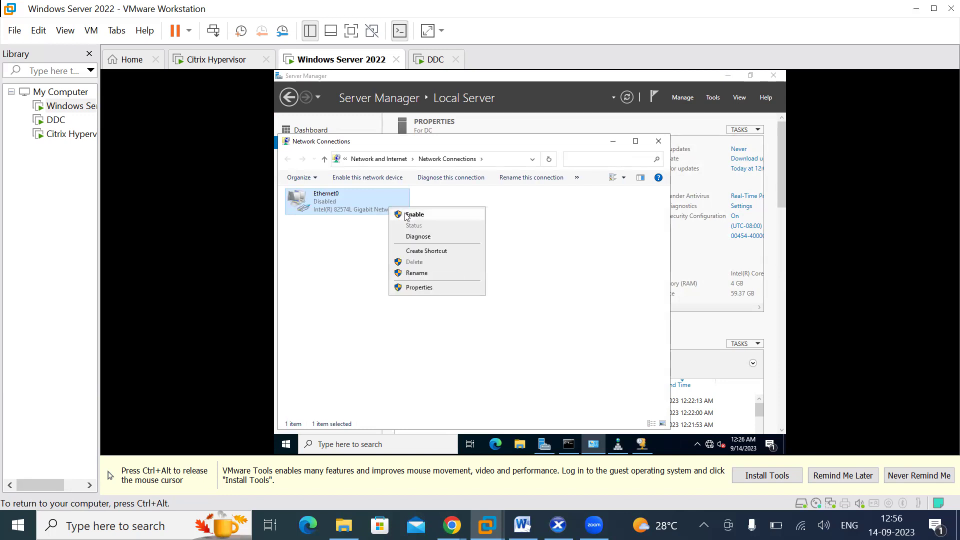
{"action": "left_click", "coordinate": [406, 215]}
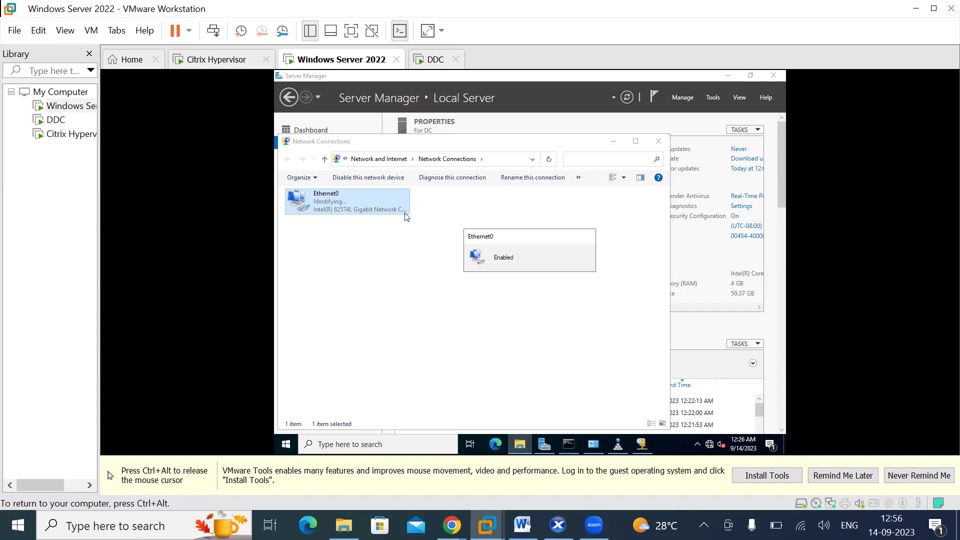
{"action": "key", "text": "ctrl+alt"}
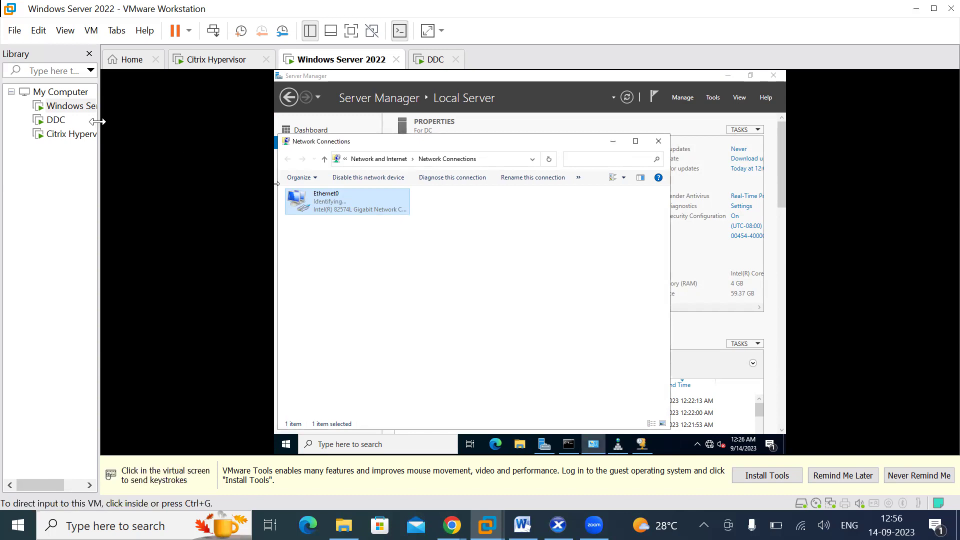